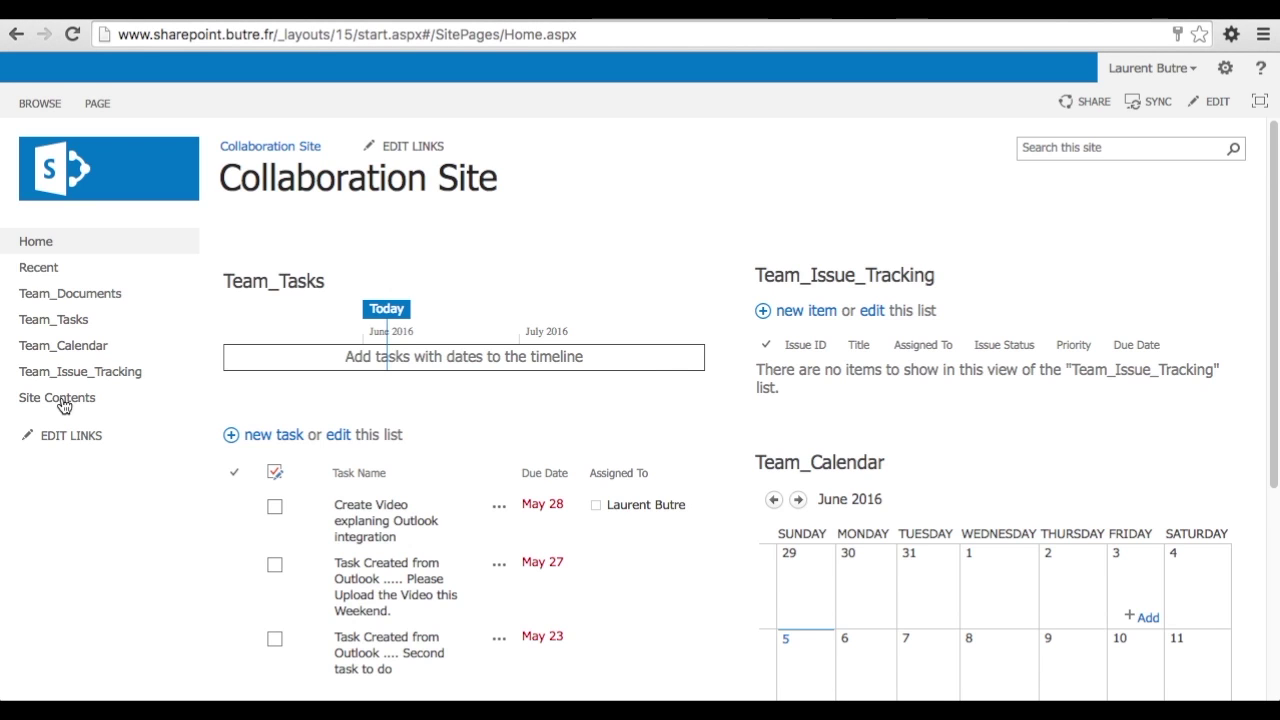
Go from Site Contents to the 'add an app' page listing the apps available to add
left_click(63, 404)
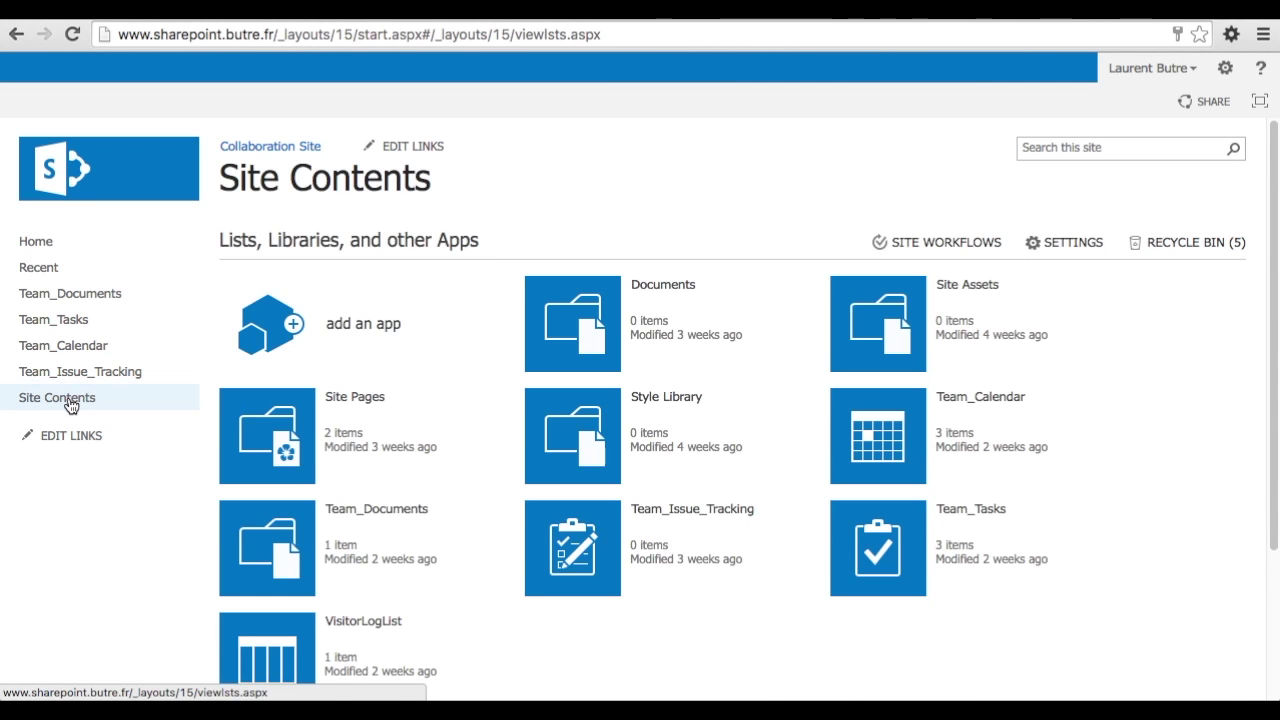
left_click(361, 331)
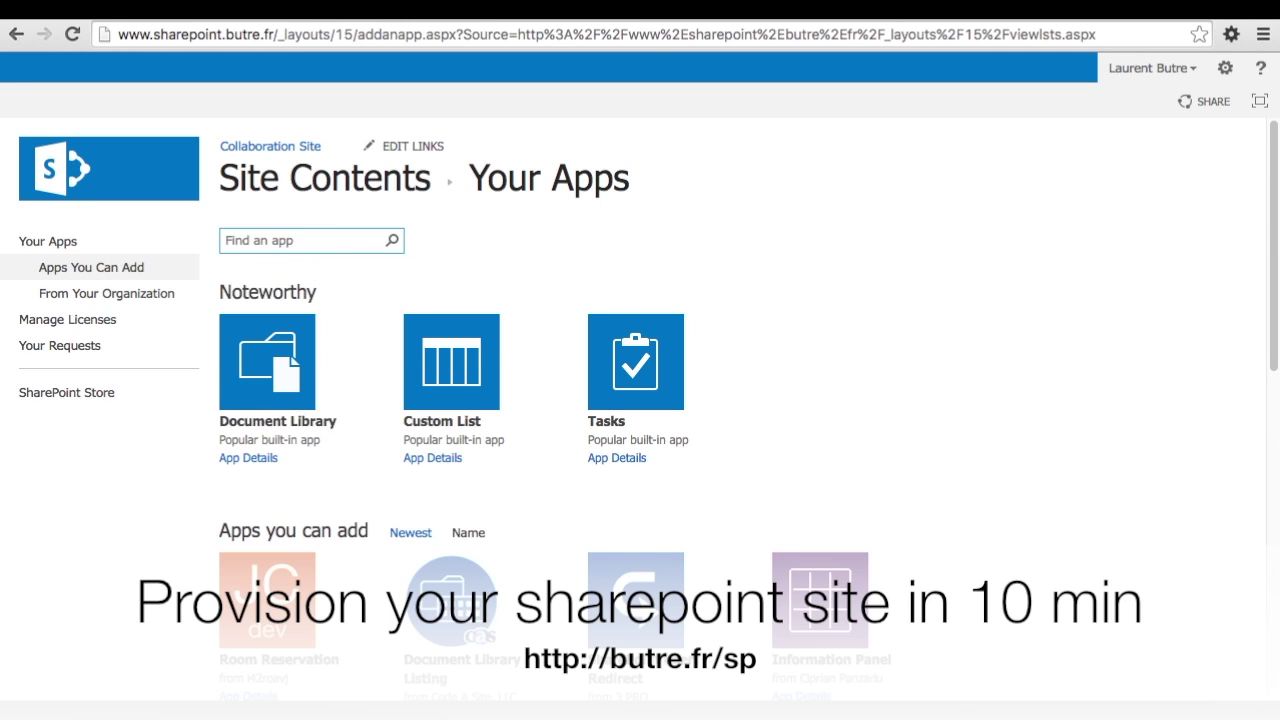
left_click(340, 240)
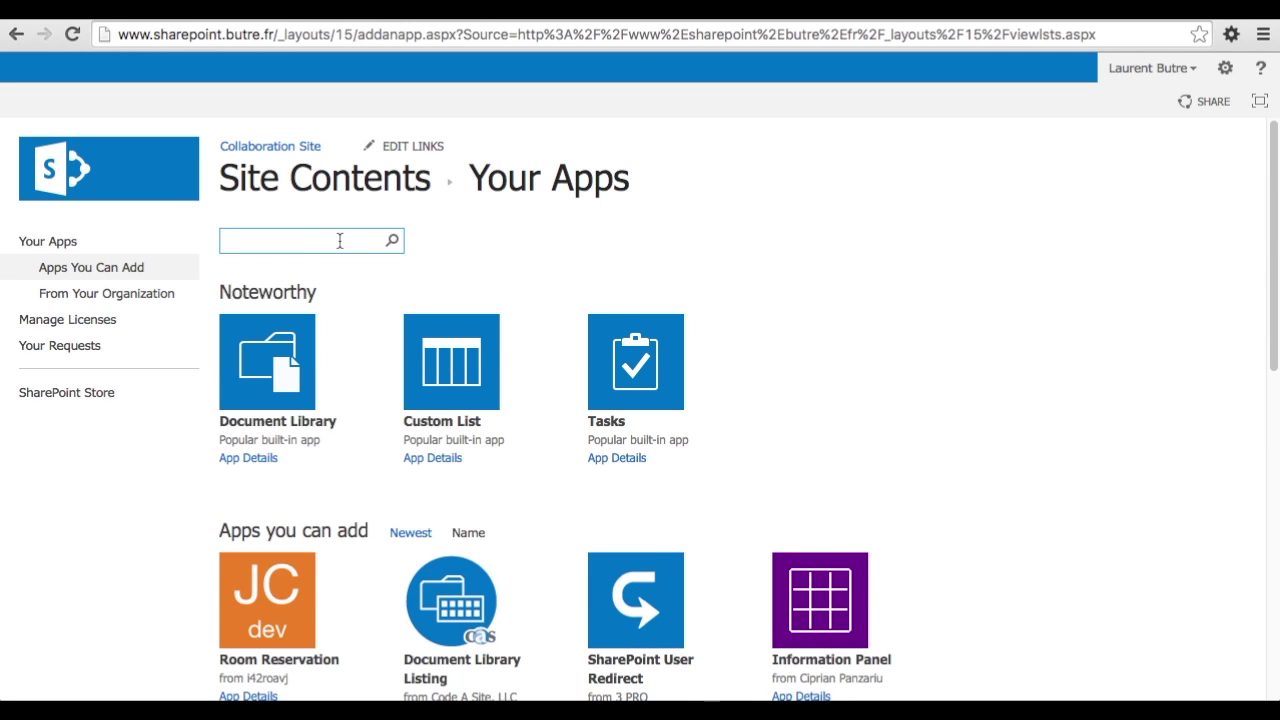
Find the Discussion Board app by searching 'discuss' and create one named 'ServiceDesk'
type("discuss")
key("Return")
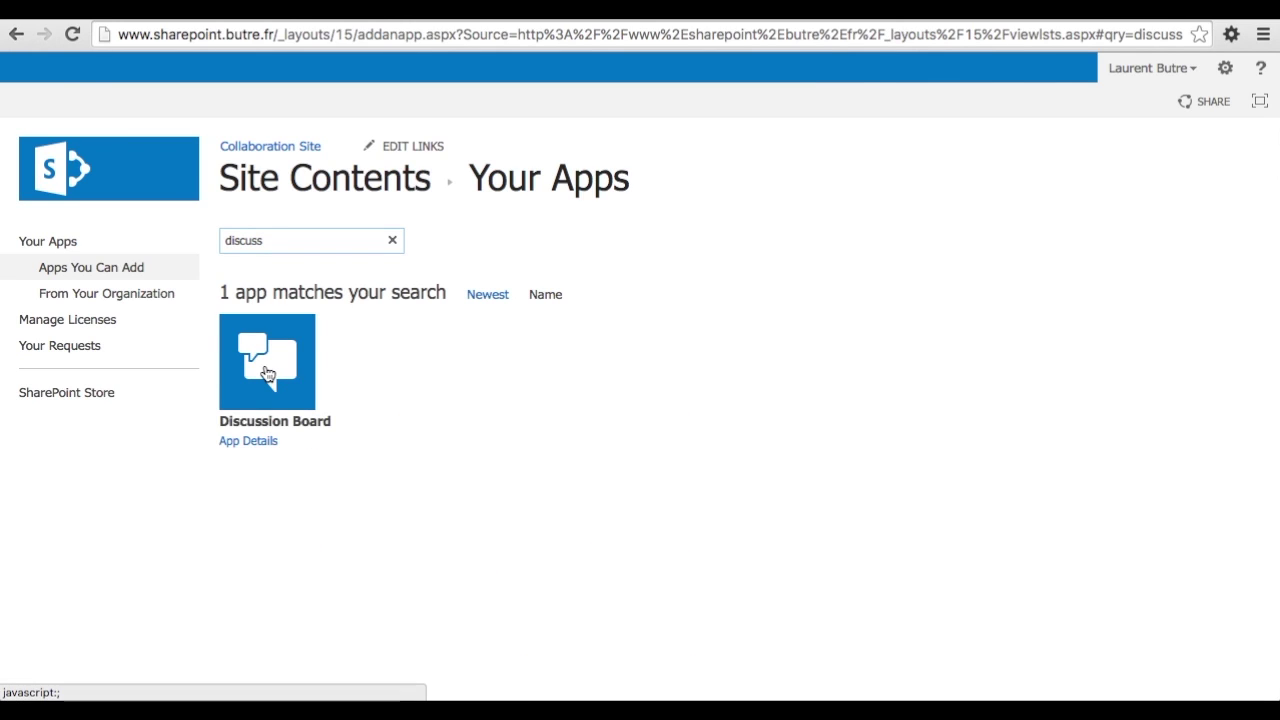
left_click(266, 370)
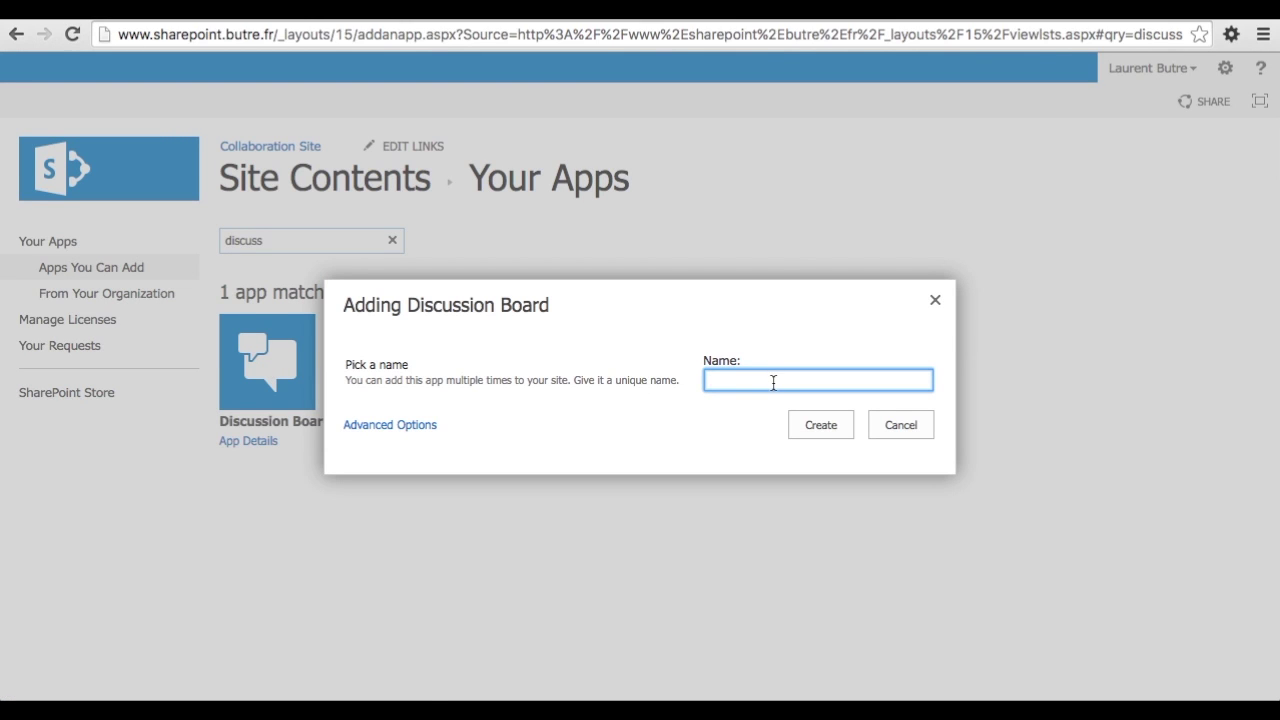
type("ServiceDesk")
left_click(827, 427)
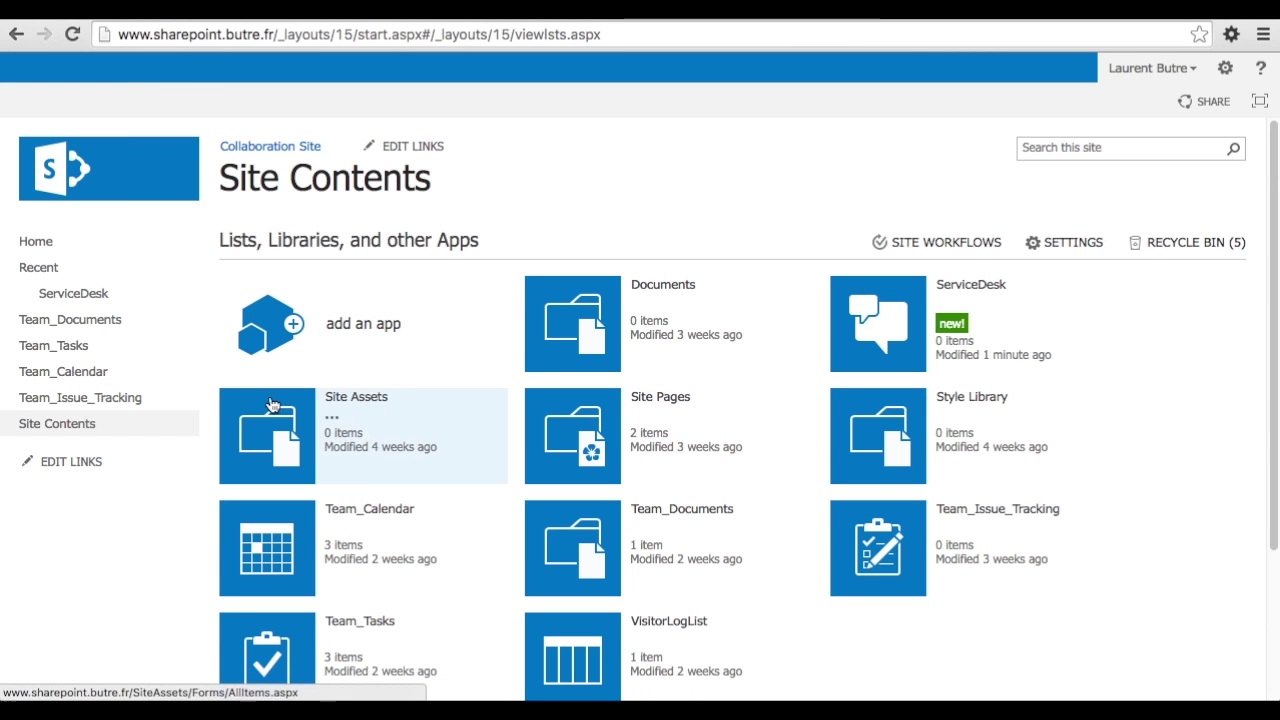
In the ServiceDesk list settings, set Display on the Quick Launch to Yes and save
left_click(85, 302)
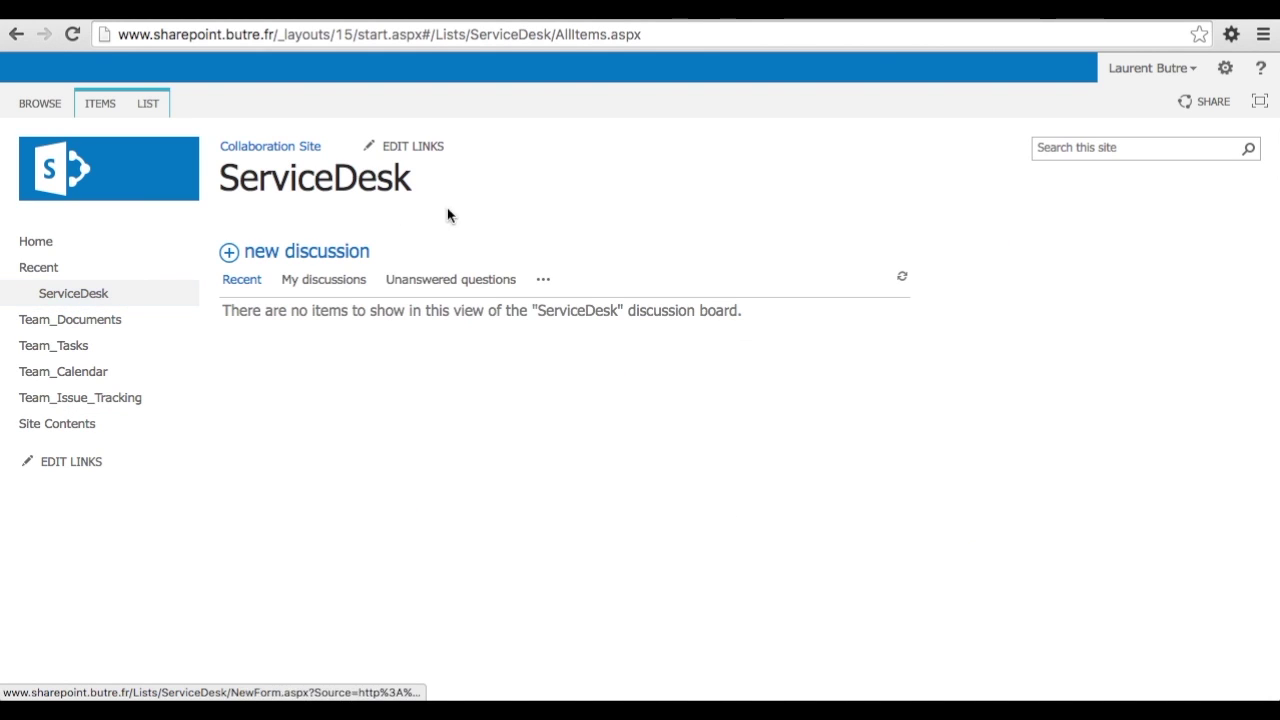
left_click(152, 104)
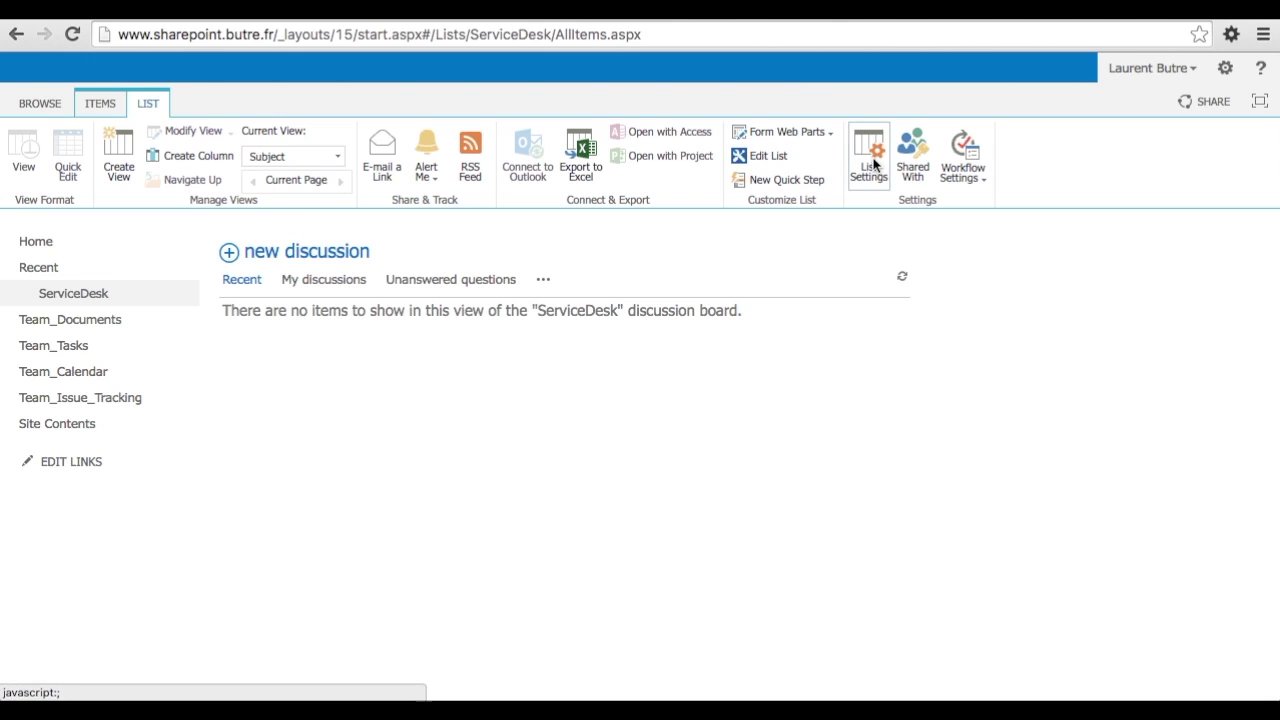
left_click(874, 165)
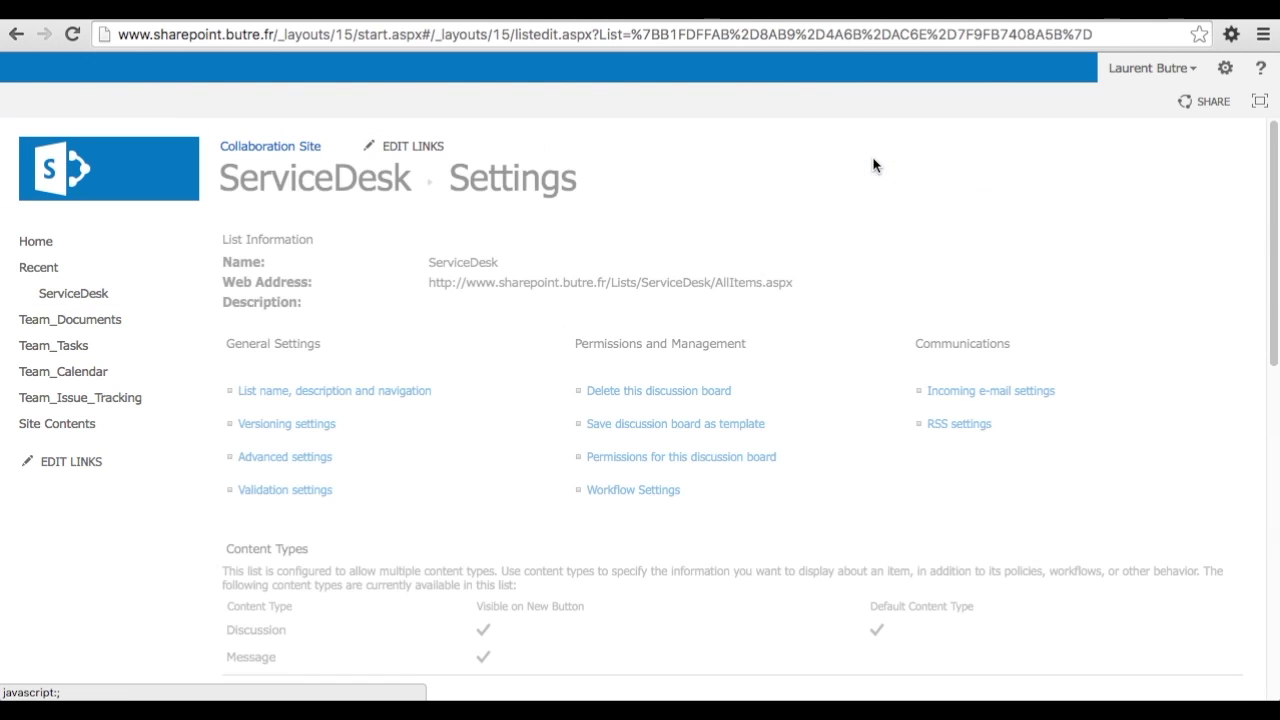
left_click(285, 398)
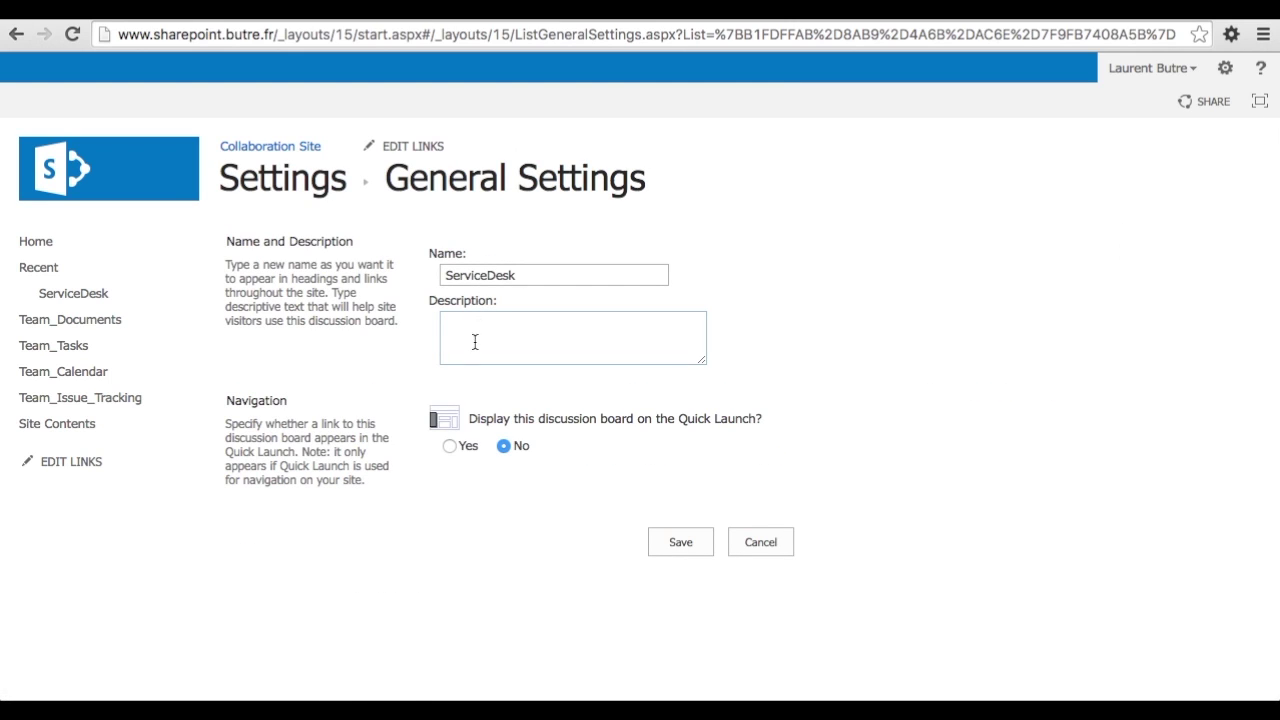
left_click(450, 447)
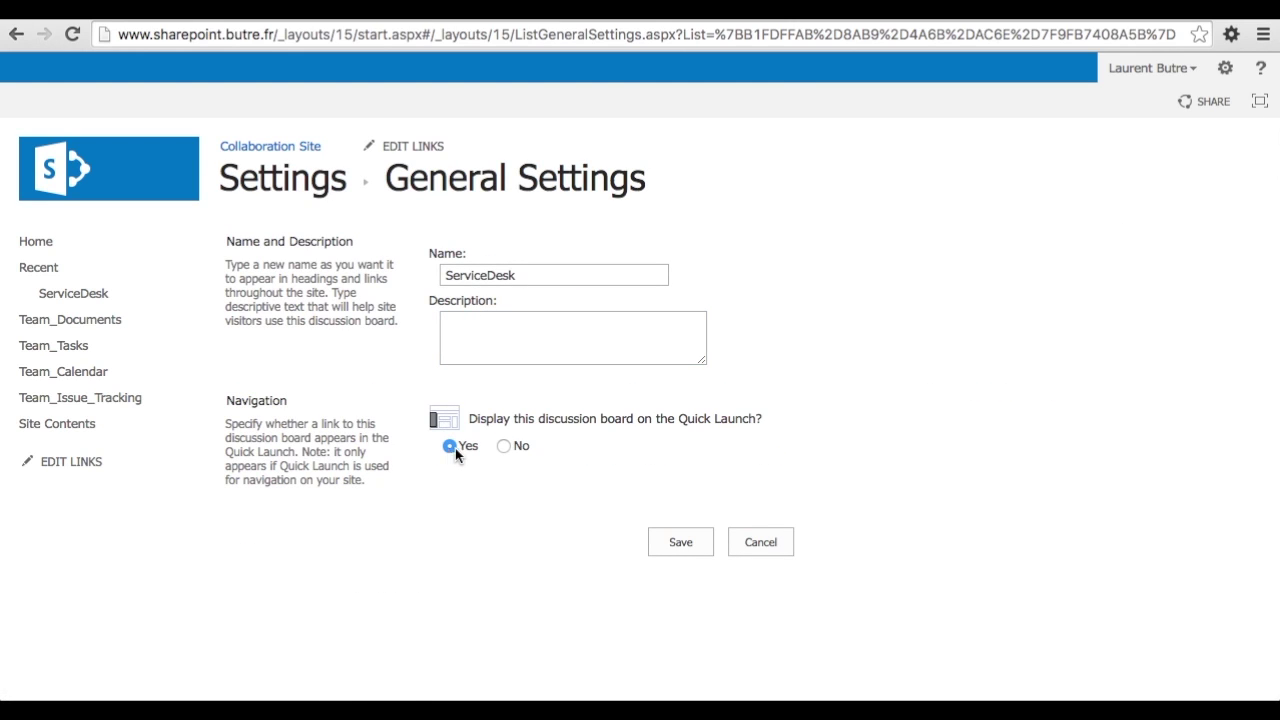
left_click(673, 541)
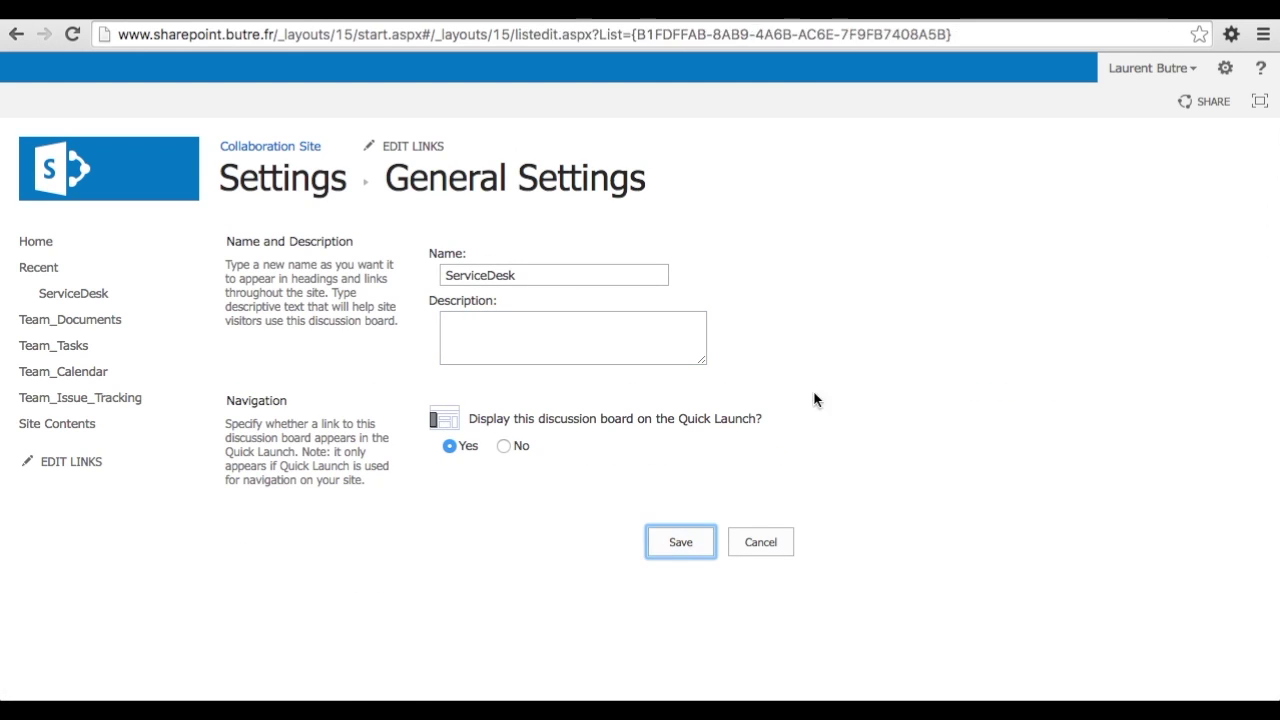
scroll(400, 498, "down", 5)
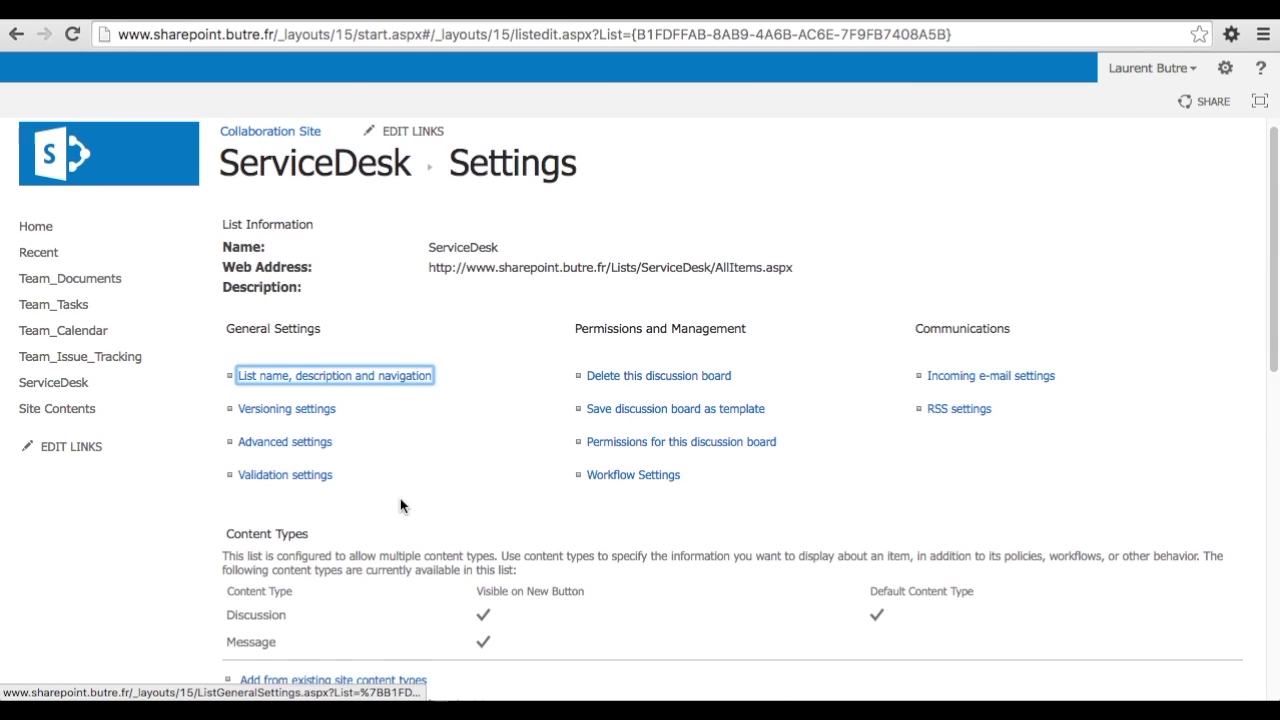
scroll(400, 499, "down", 3)
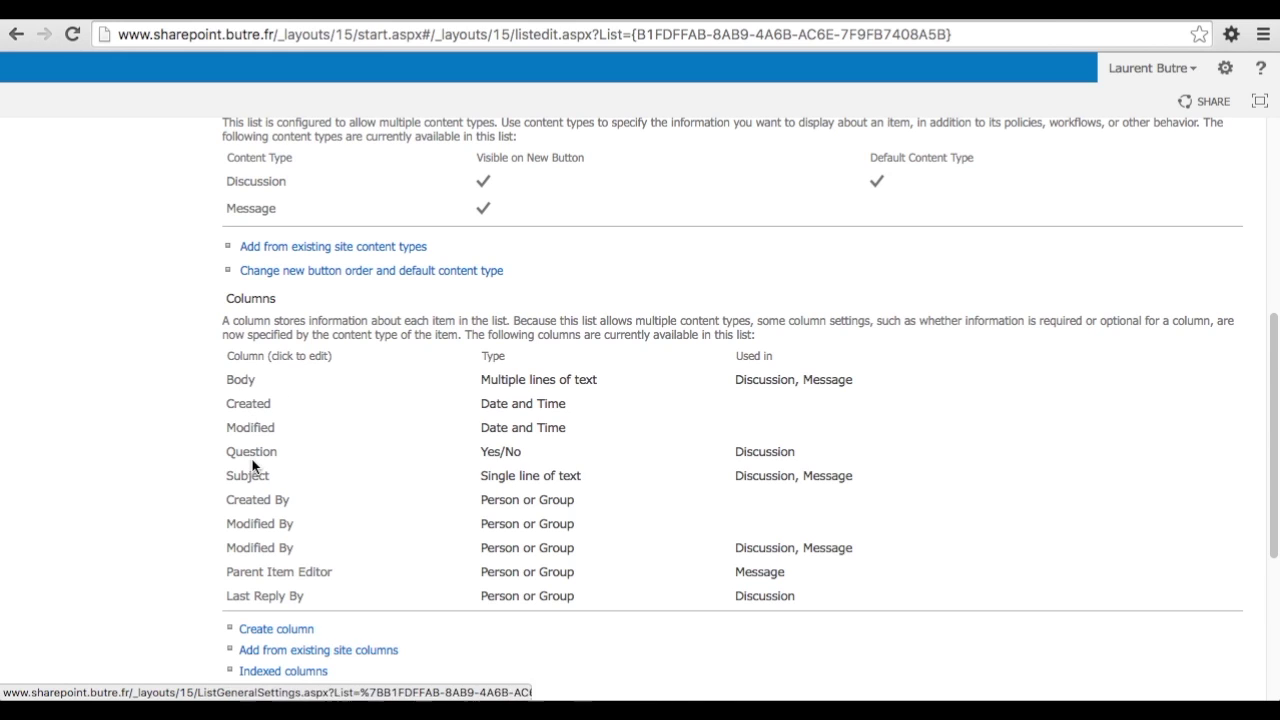
Create a Person or Group column 'Handled by' with description 'Team Member taking care of this request'
left_click(261, 630)
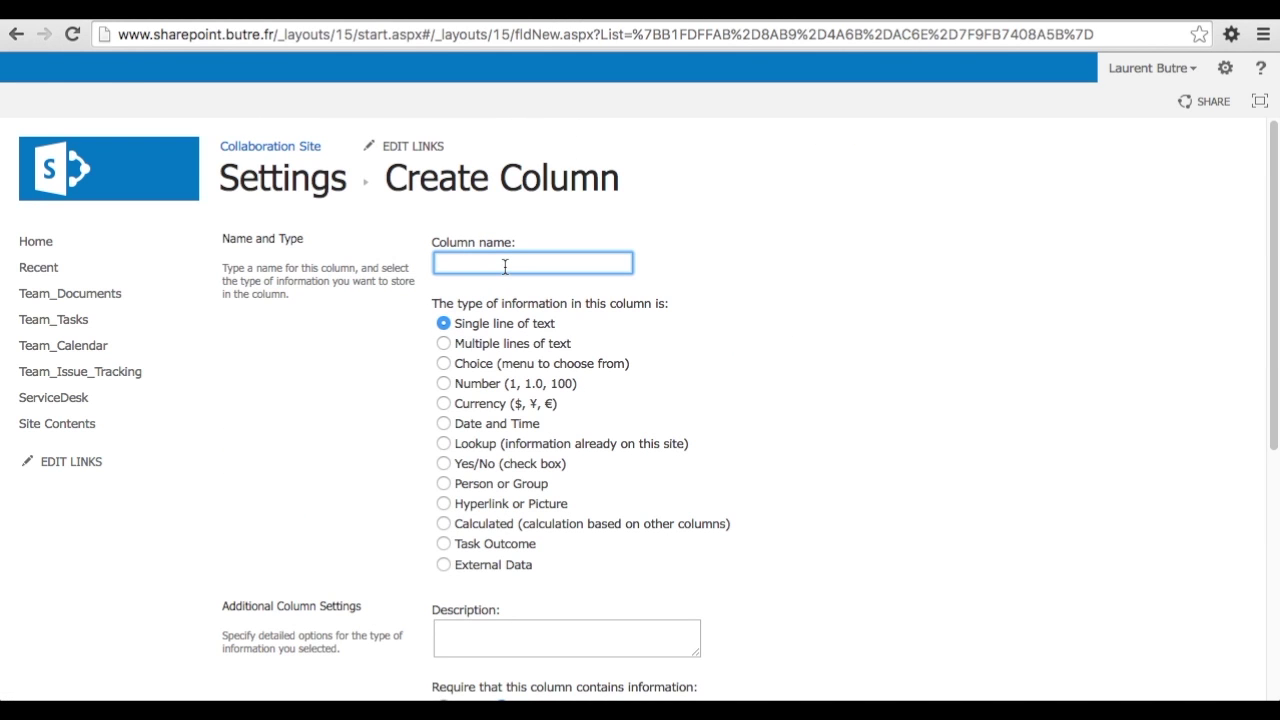
type("Handled by")
left_click(444, 484)
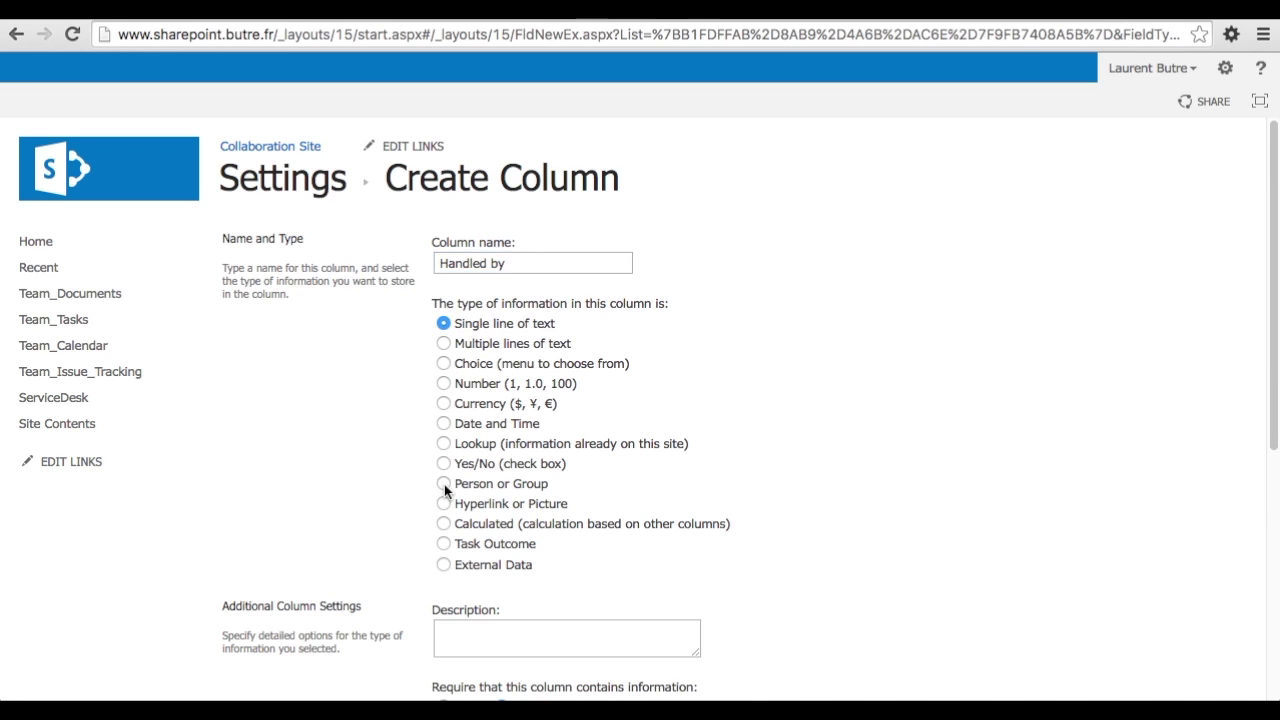
left_click(649, 637)
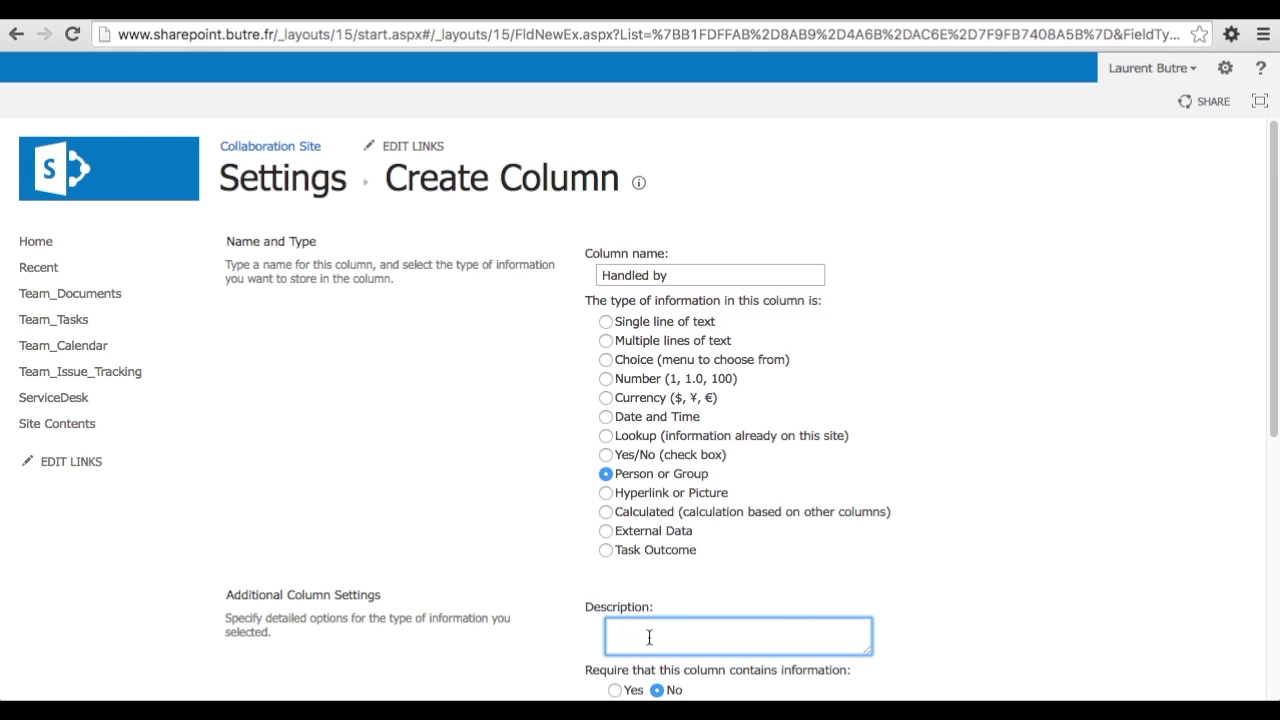
type("Team Member taking cas")
type("e")
key("BackSpace")
key("BackSpace")
type("re of this ")
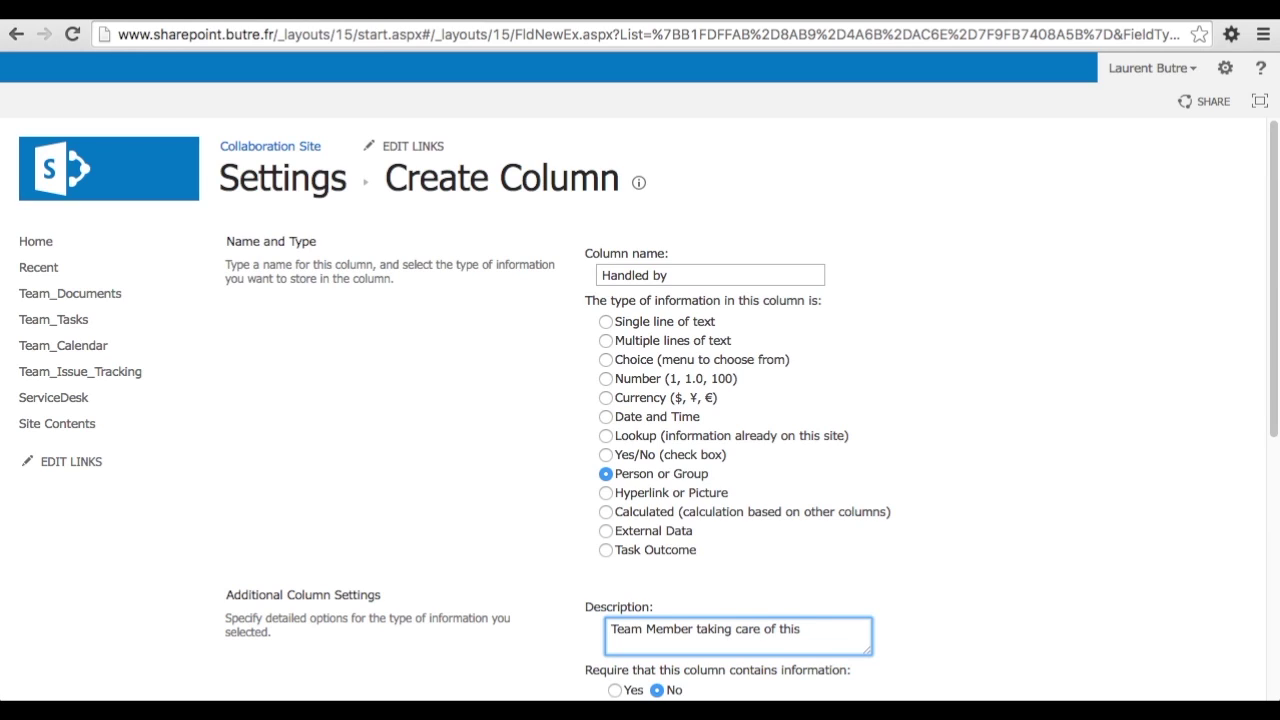
type("request")
scroll(985, 560, "down", 3)
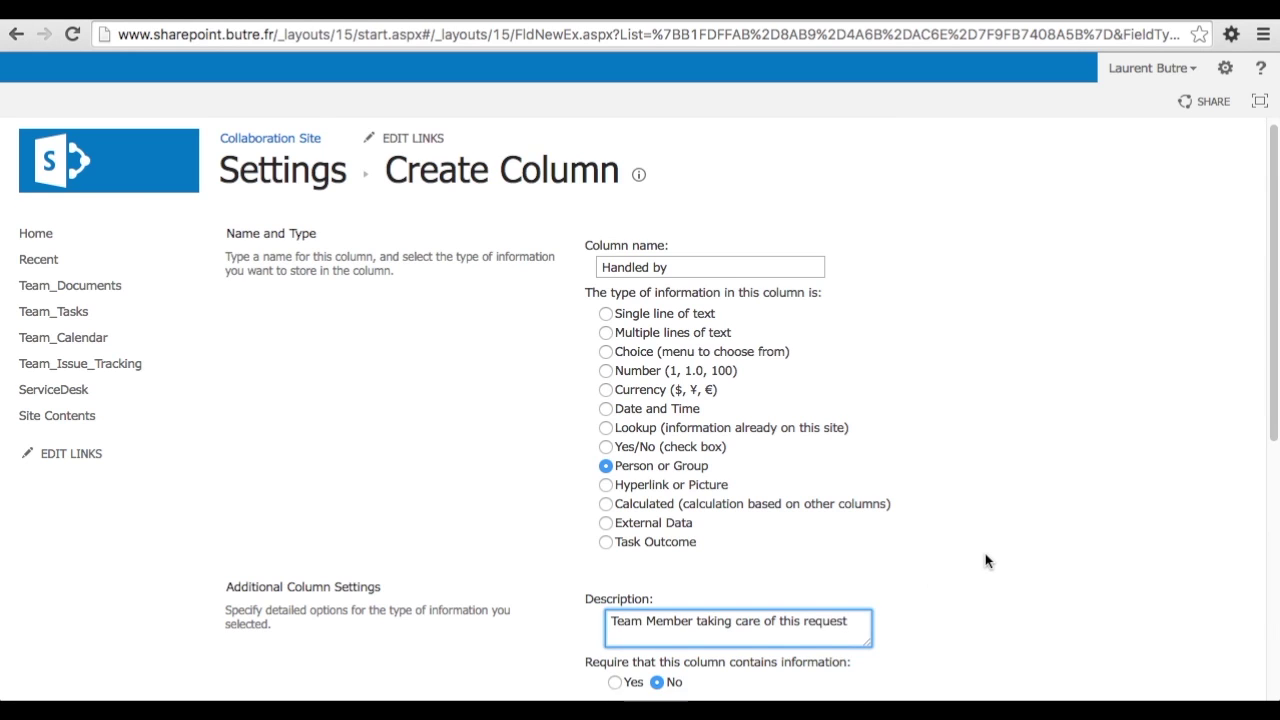
scroll(985, 558, "down", 2)
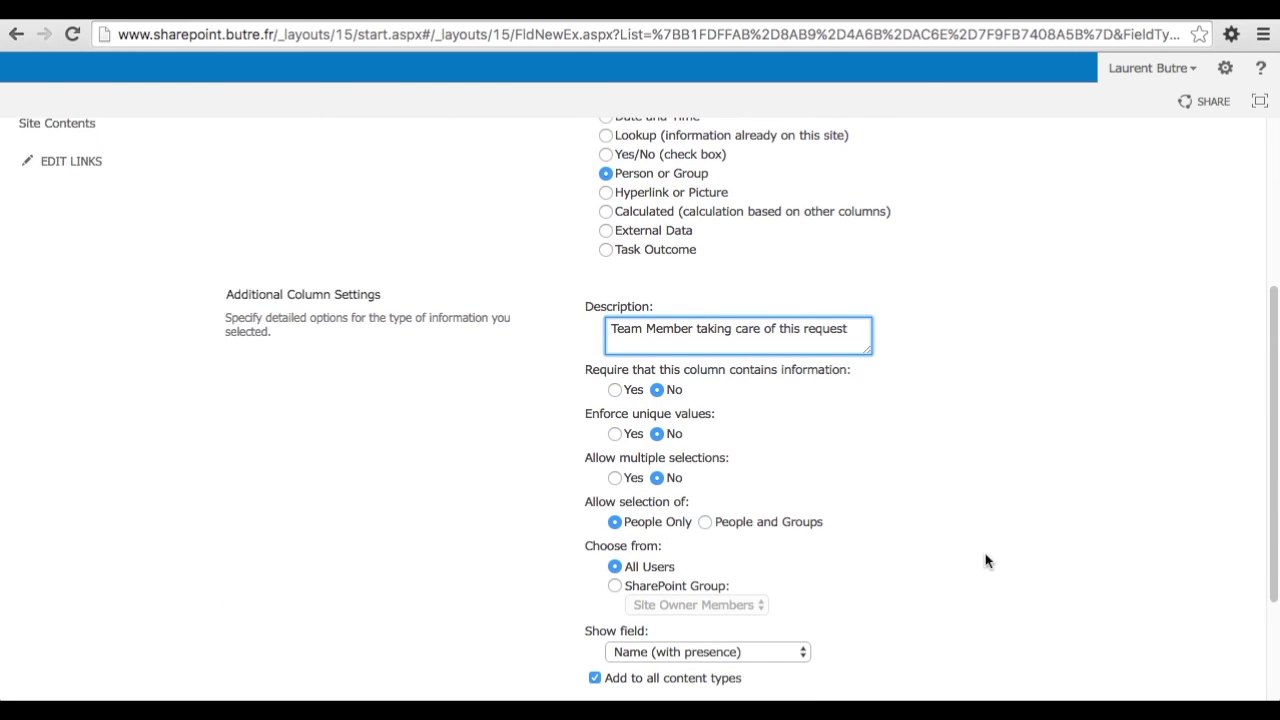
scroll(985, 561, "down", 1)
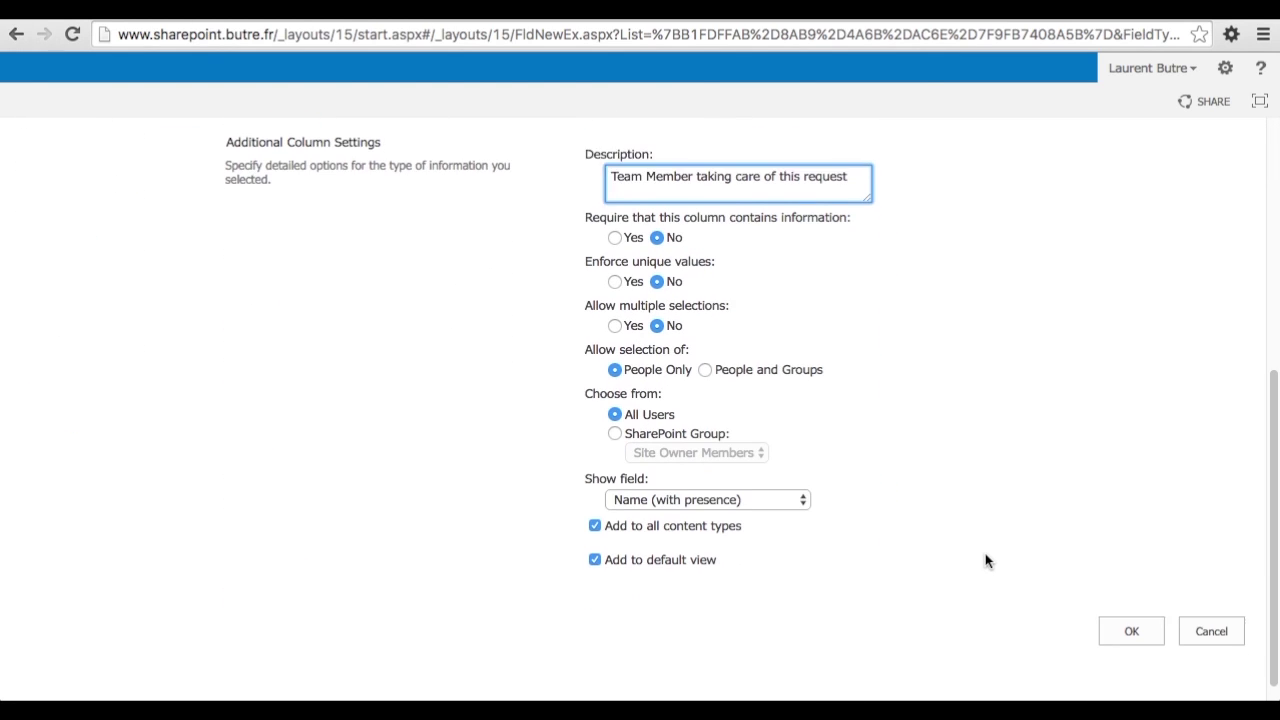
left_click(1130, 631)
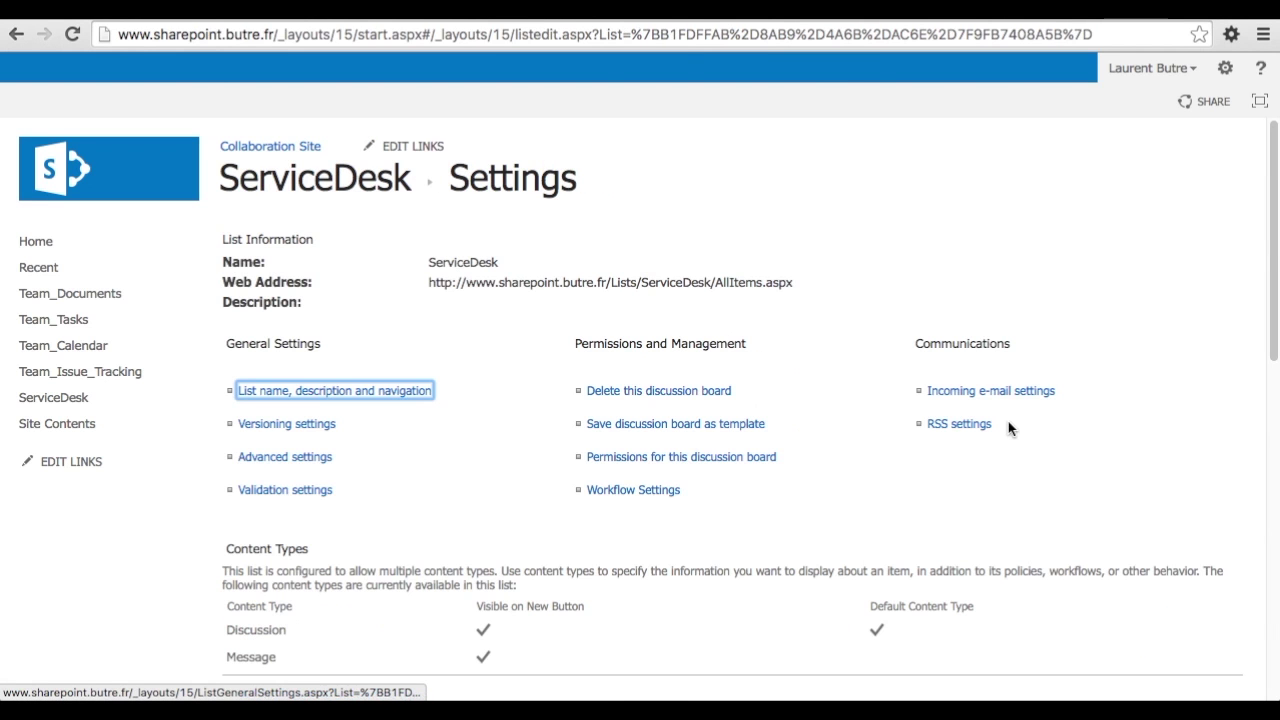
Enable incoming e-mail for the board with the address 'ServiceDeskSharepoint'
scroll(825, 395, "down", 5)
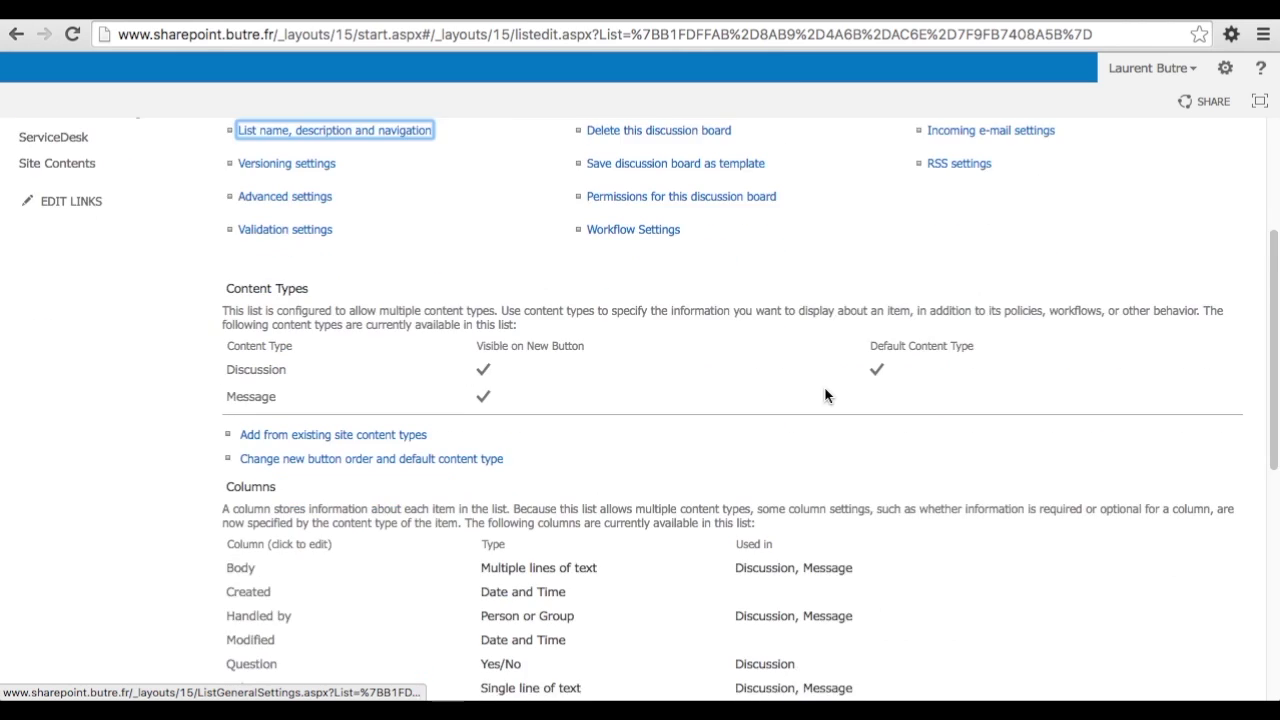
scroll(825, 395, "down", 1)
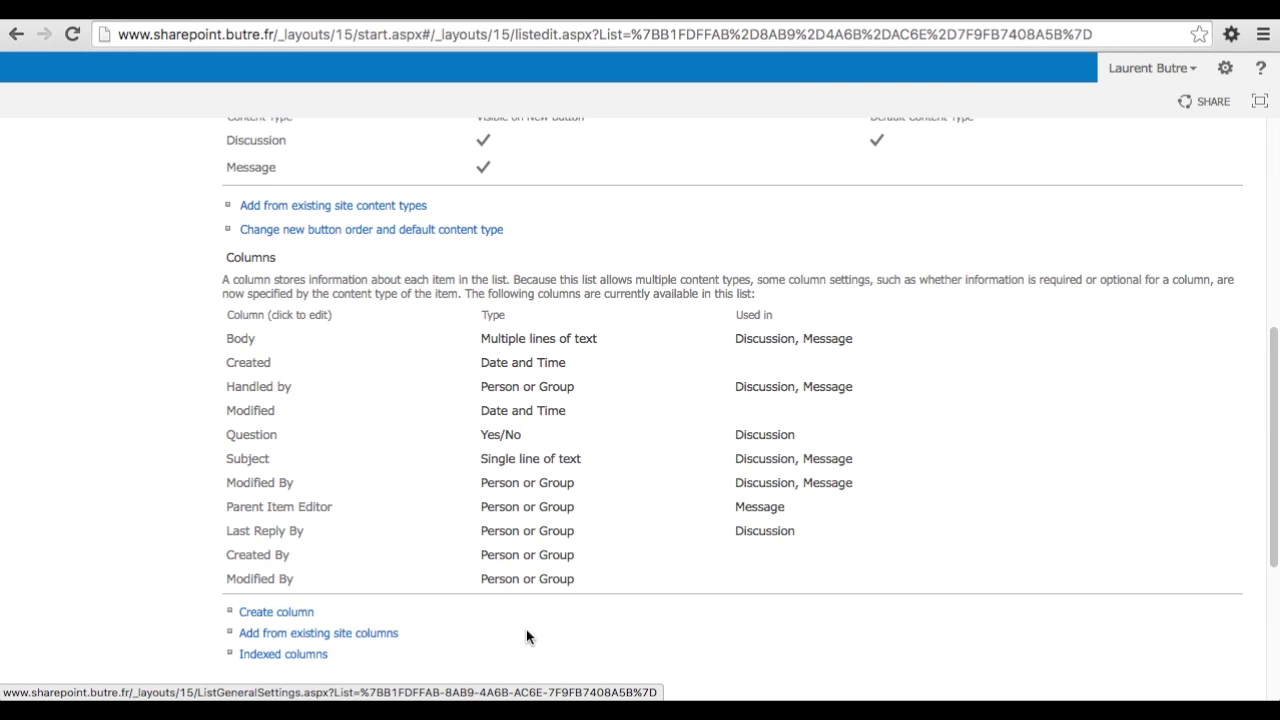
scroll(526, 629, "up", 5)
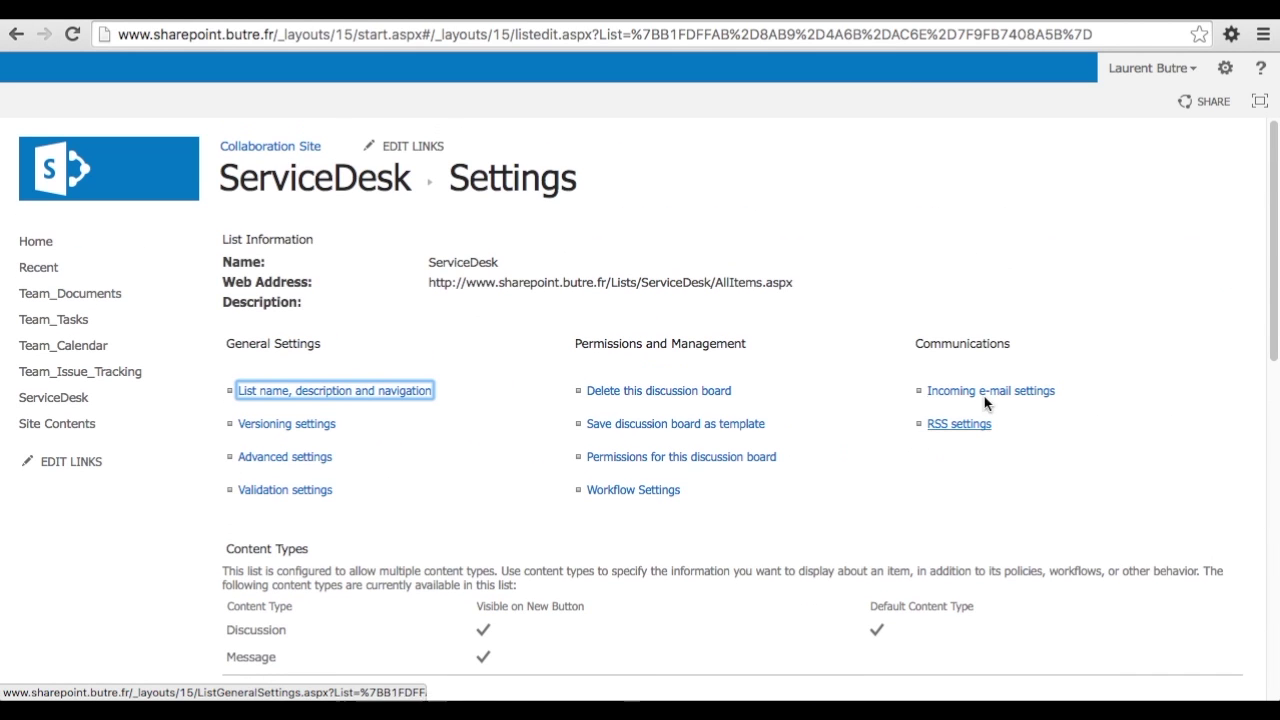
left_click(993, 393)
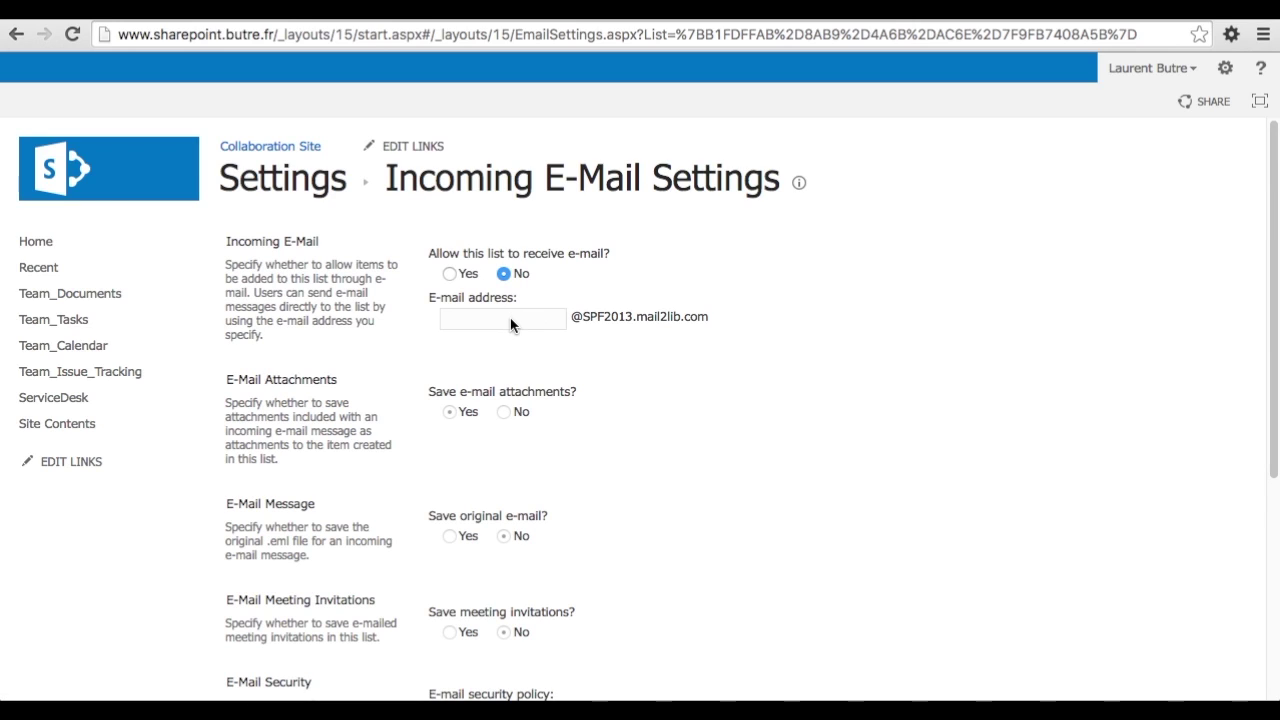
left_click(450, 273)
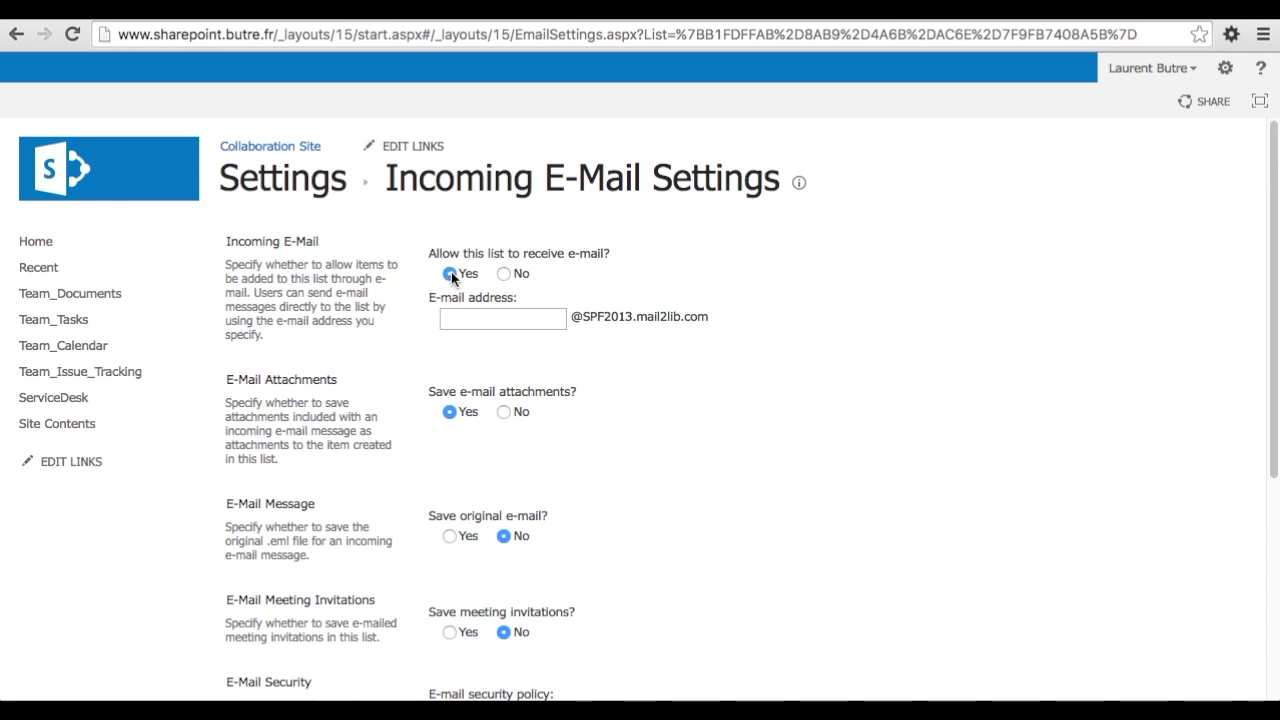
left_click(473, 319)
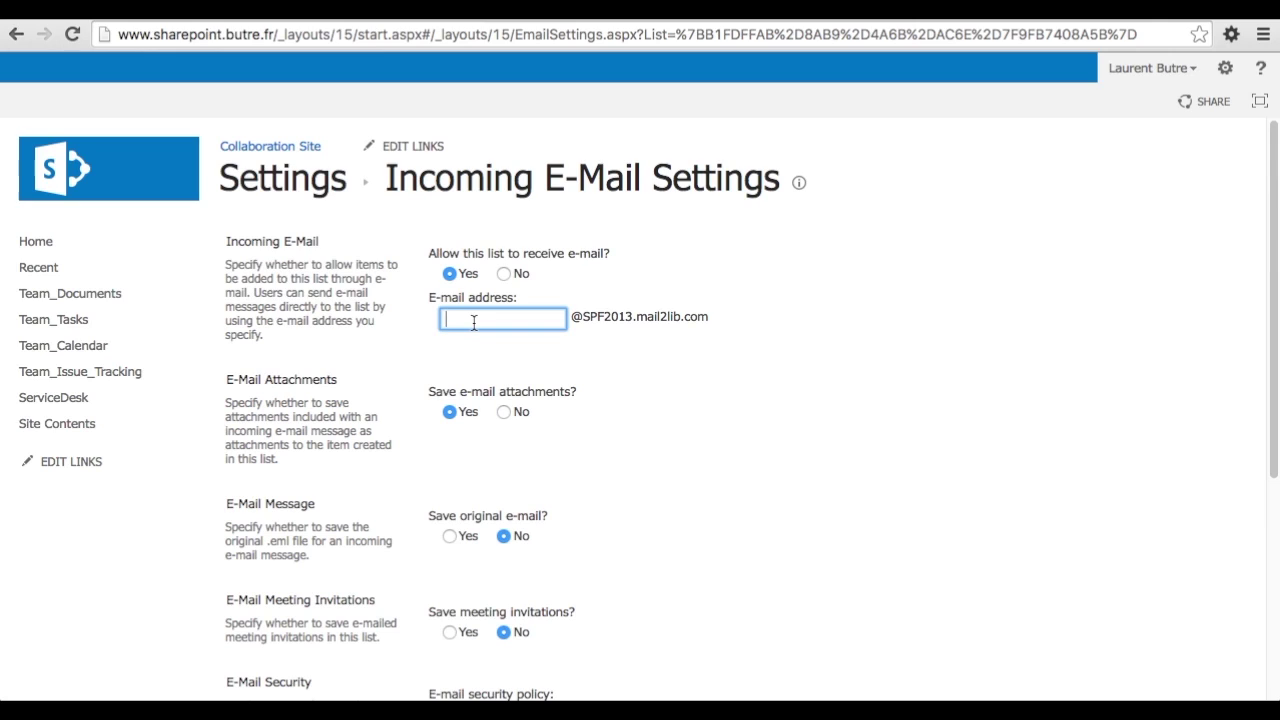
type("ServiceDesk")
type("Shareo")
key("BackSpace")
type("point")
double_click(480, 319)
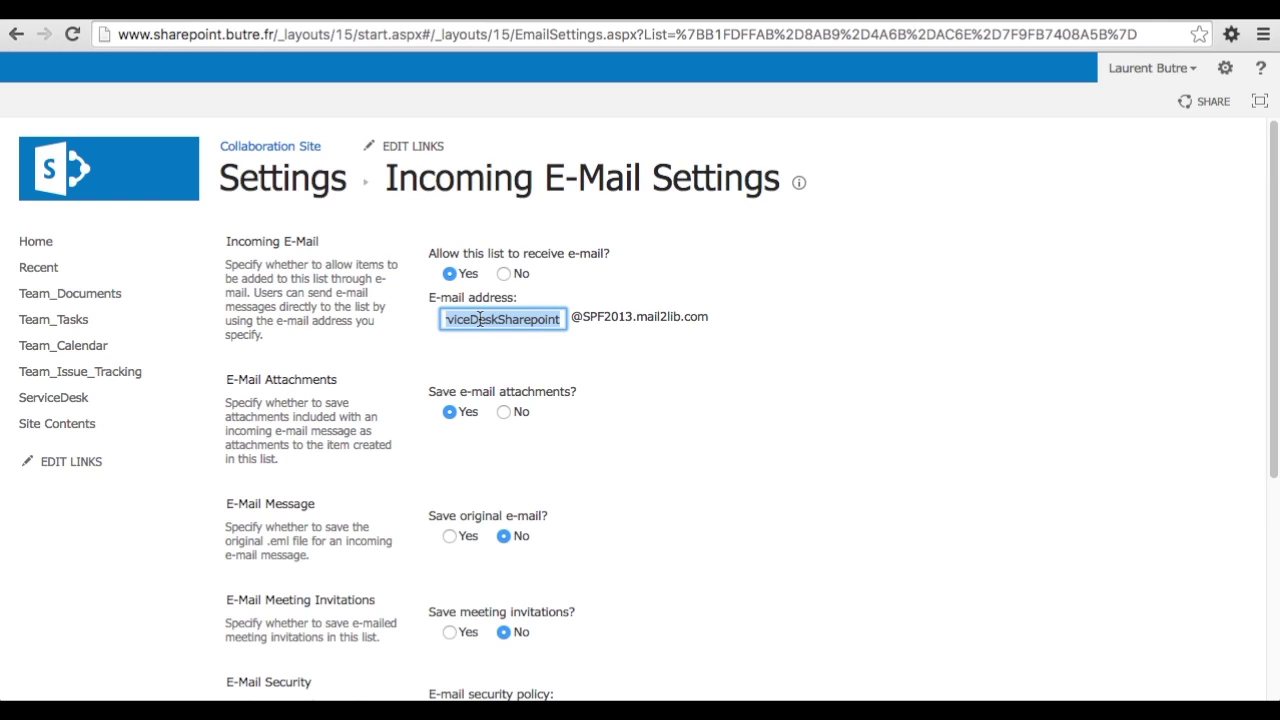
left_click(714, 440)
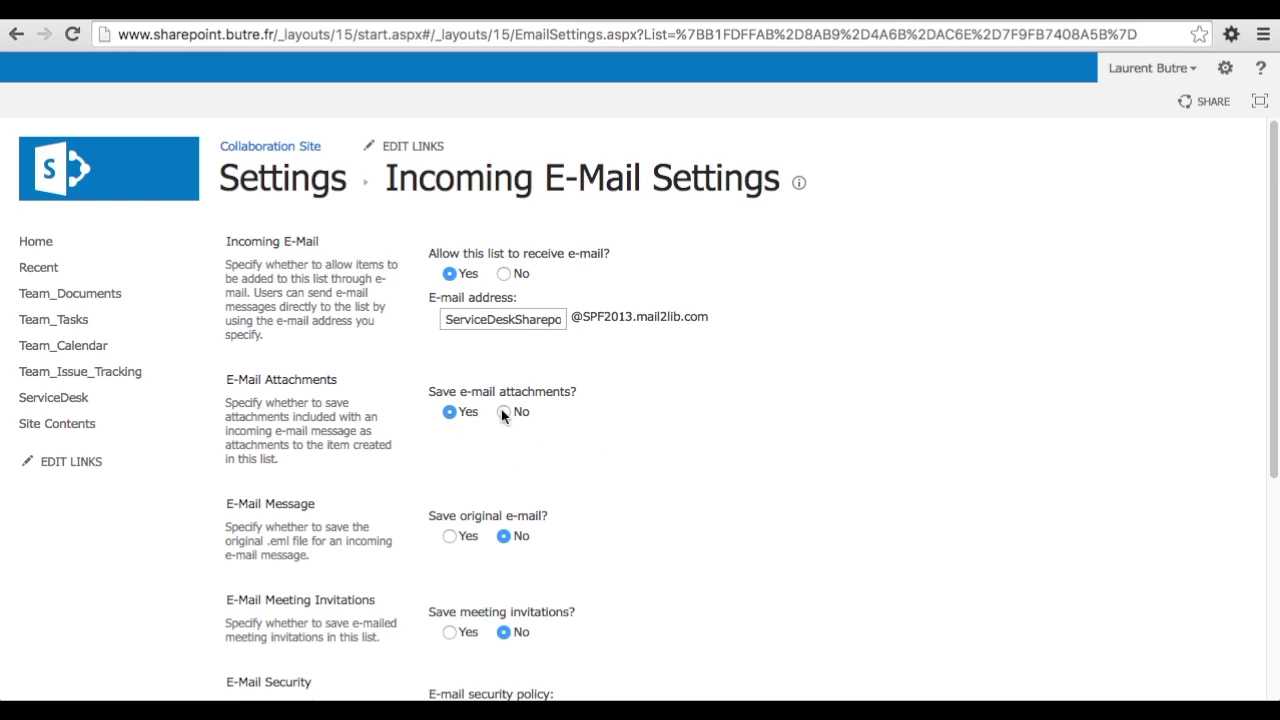
Set Save original e-mail to Yes and save the incoming e-mail settings
left_click(450, 536)
scroll(729, 531, "down", 3)
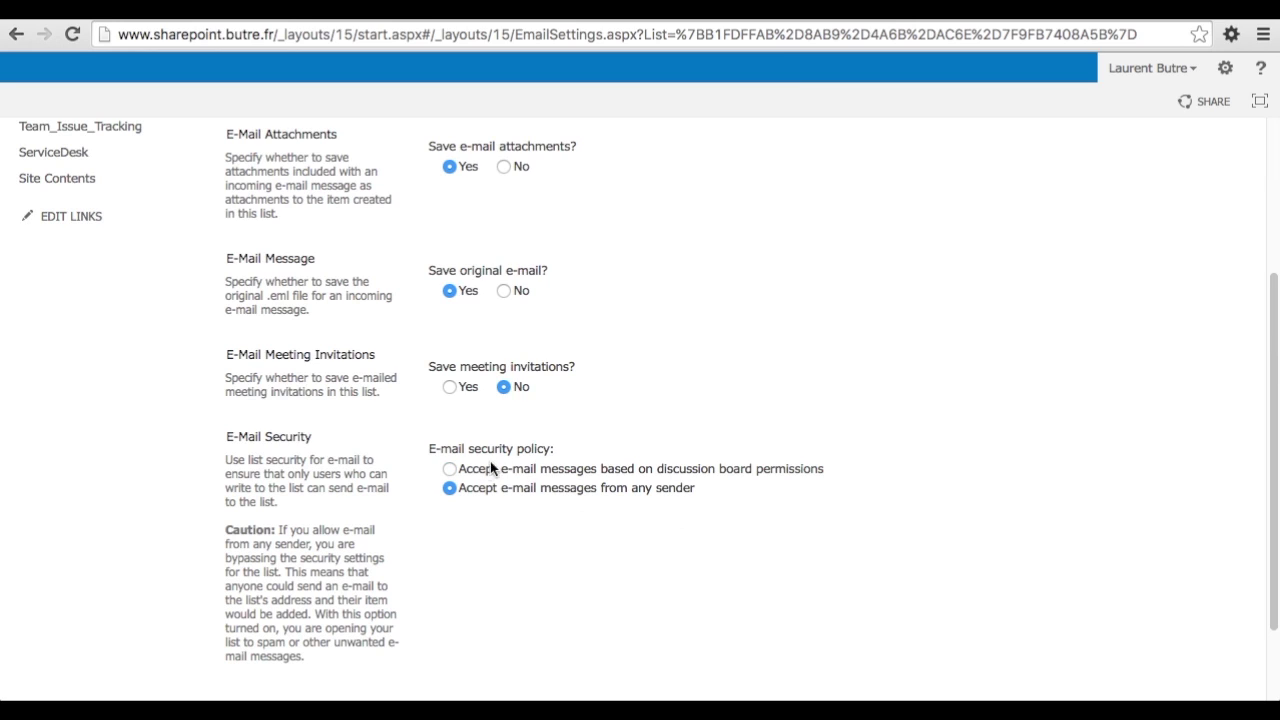
scroll(748, 486, "down", 1)
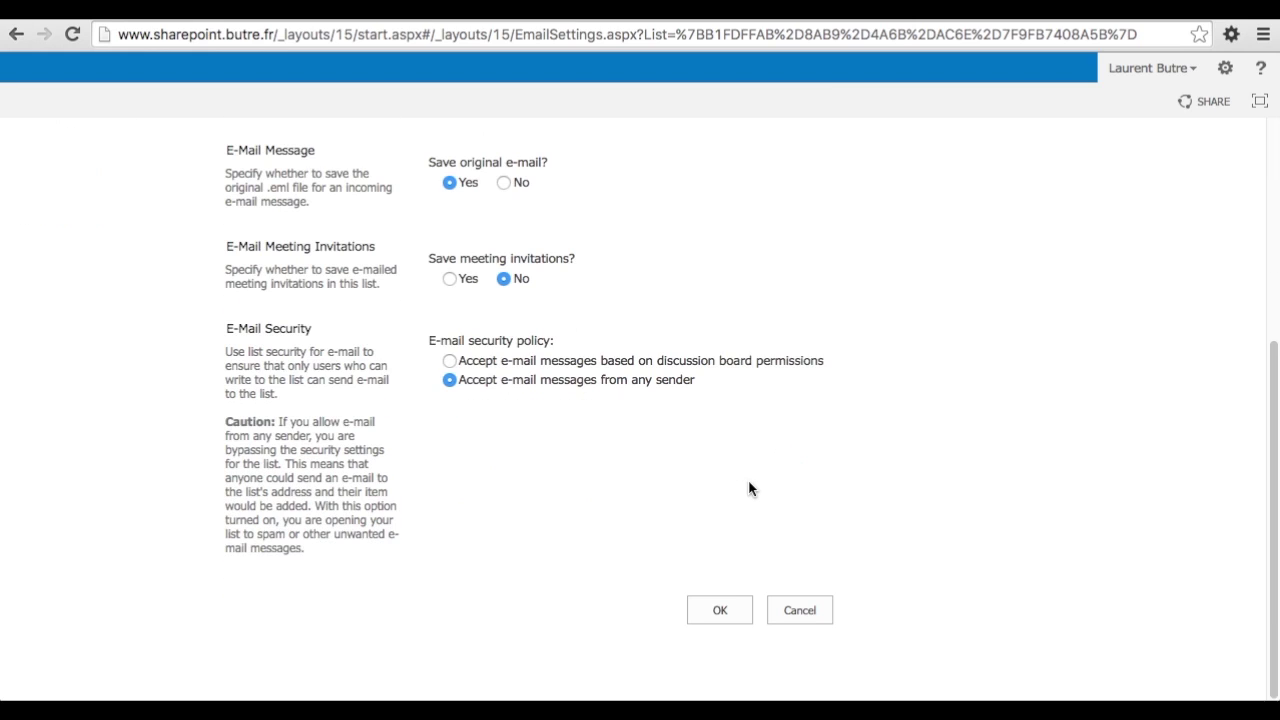
left_click(727, 612)
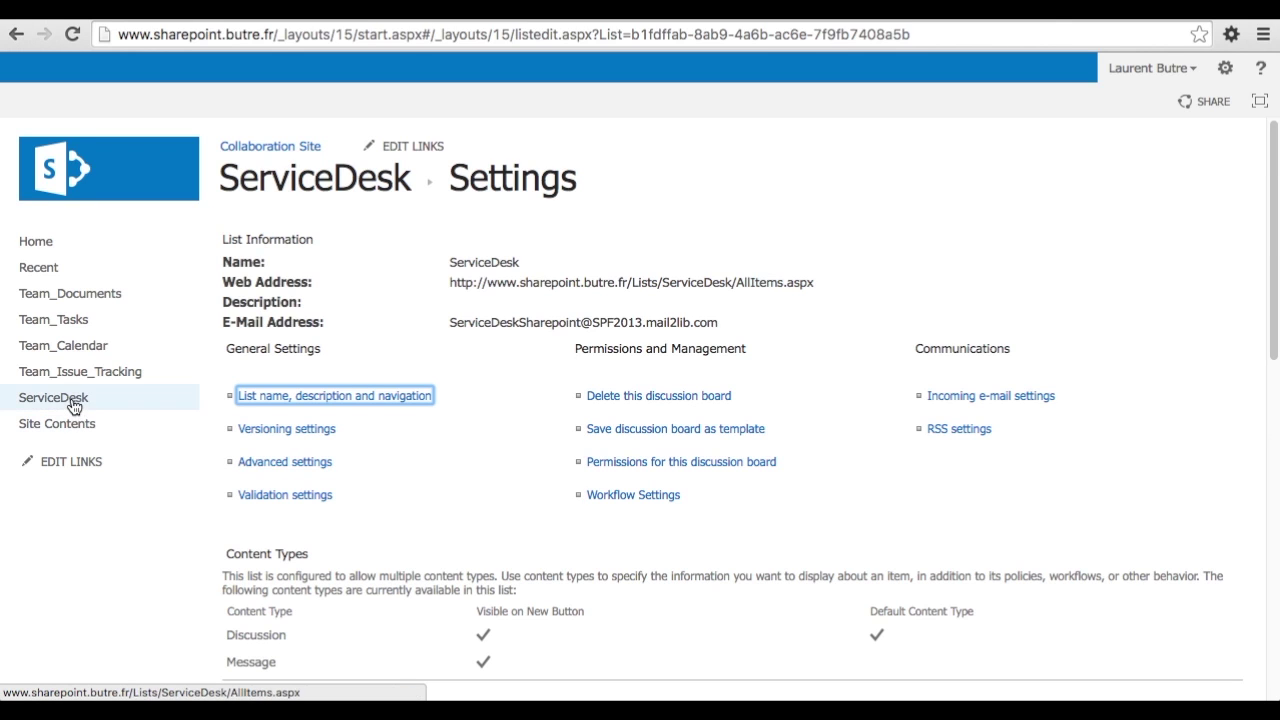
Start a new Choice column named 'Status' with description 'Status of the Request'
scroll(338, 567, "down", 3)
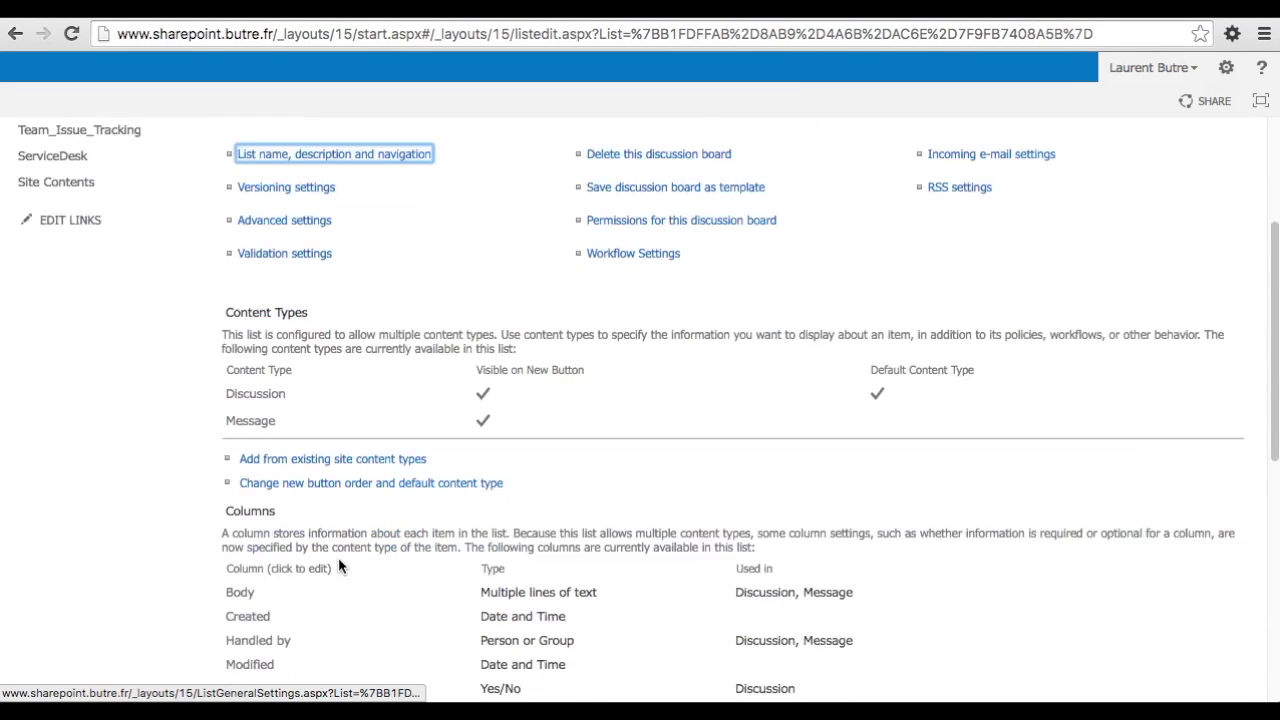
scroll(338, 567, "down", 4)
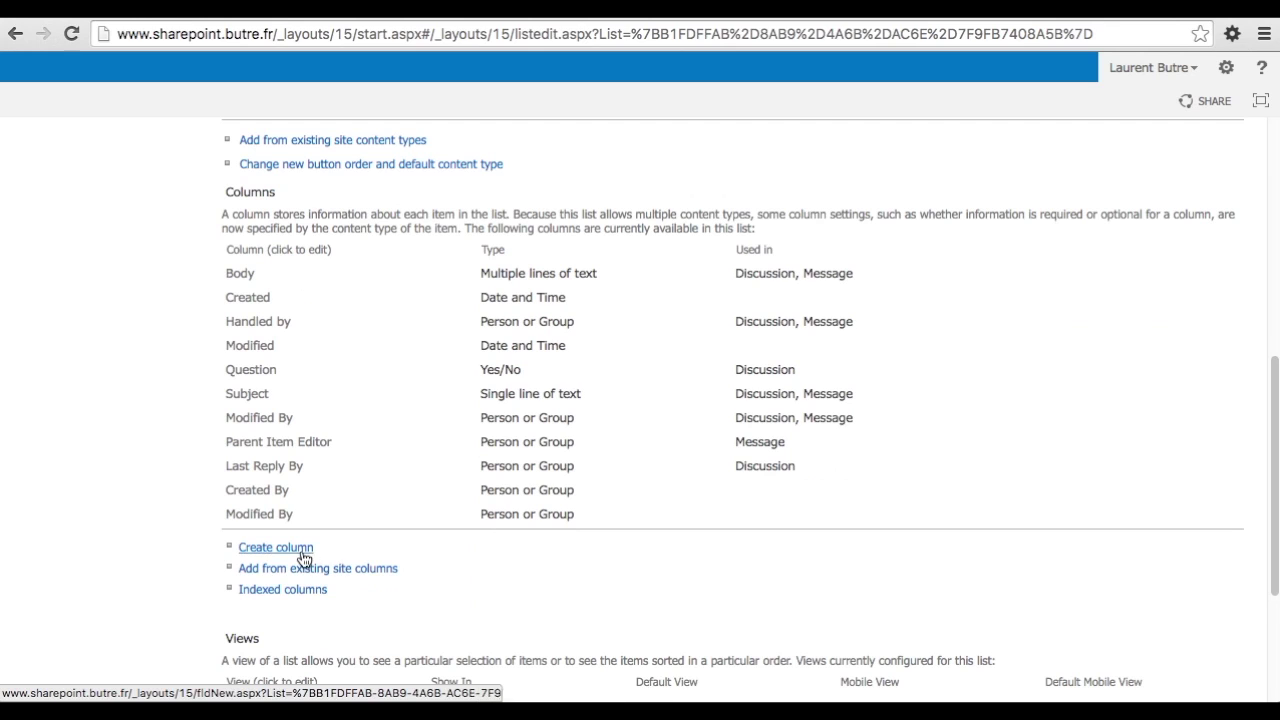
left_click(304, 550)
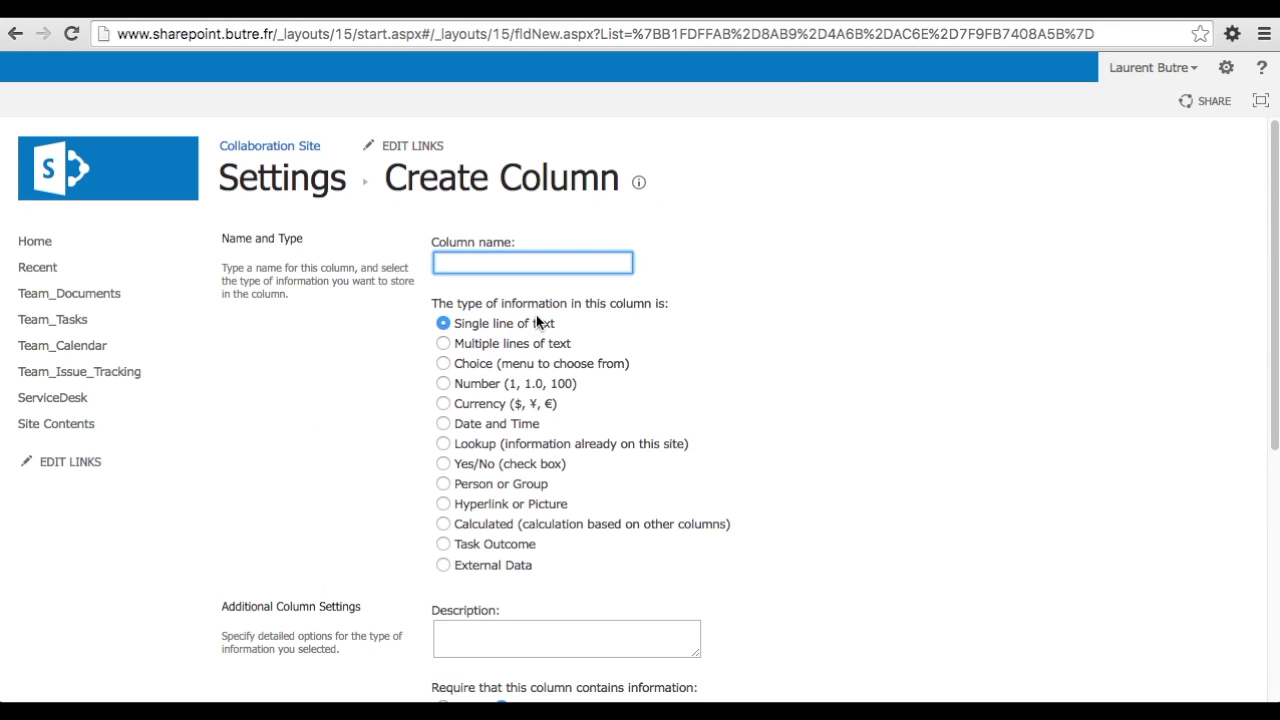
type("Status")
left_click(443, 363)
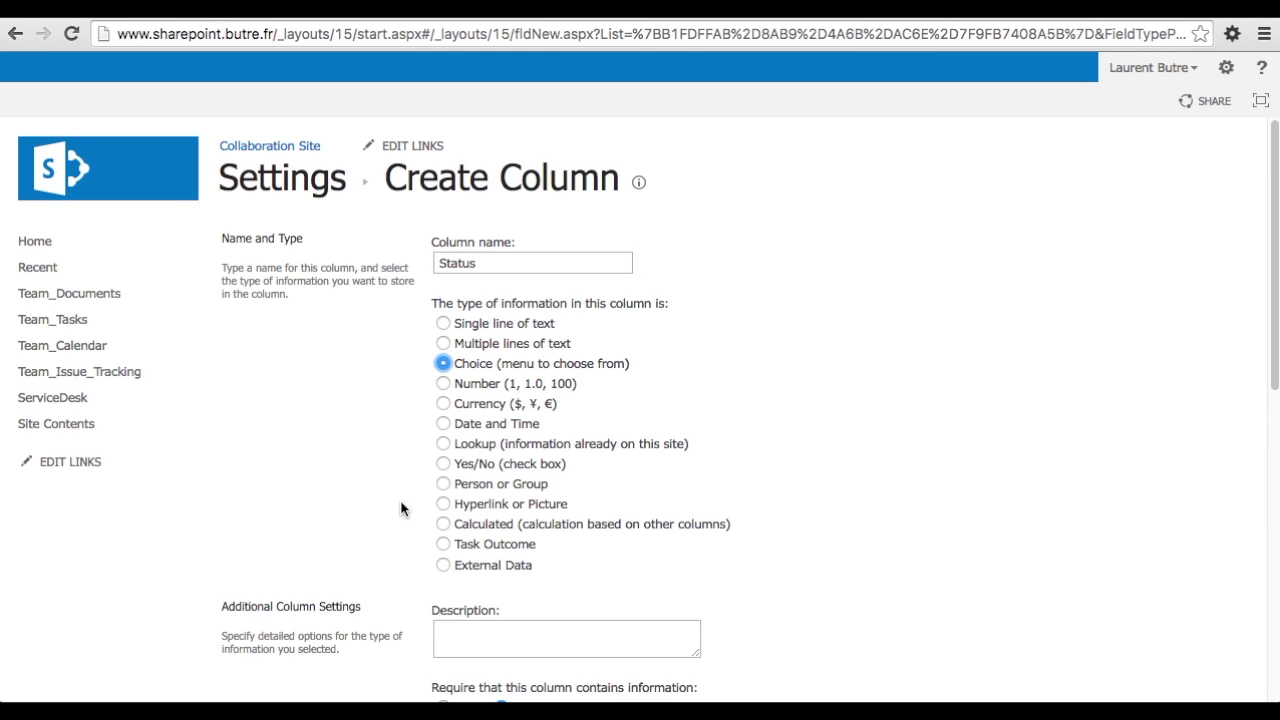
left_click(492, 627)
type("Stat")
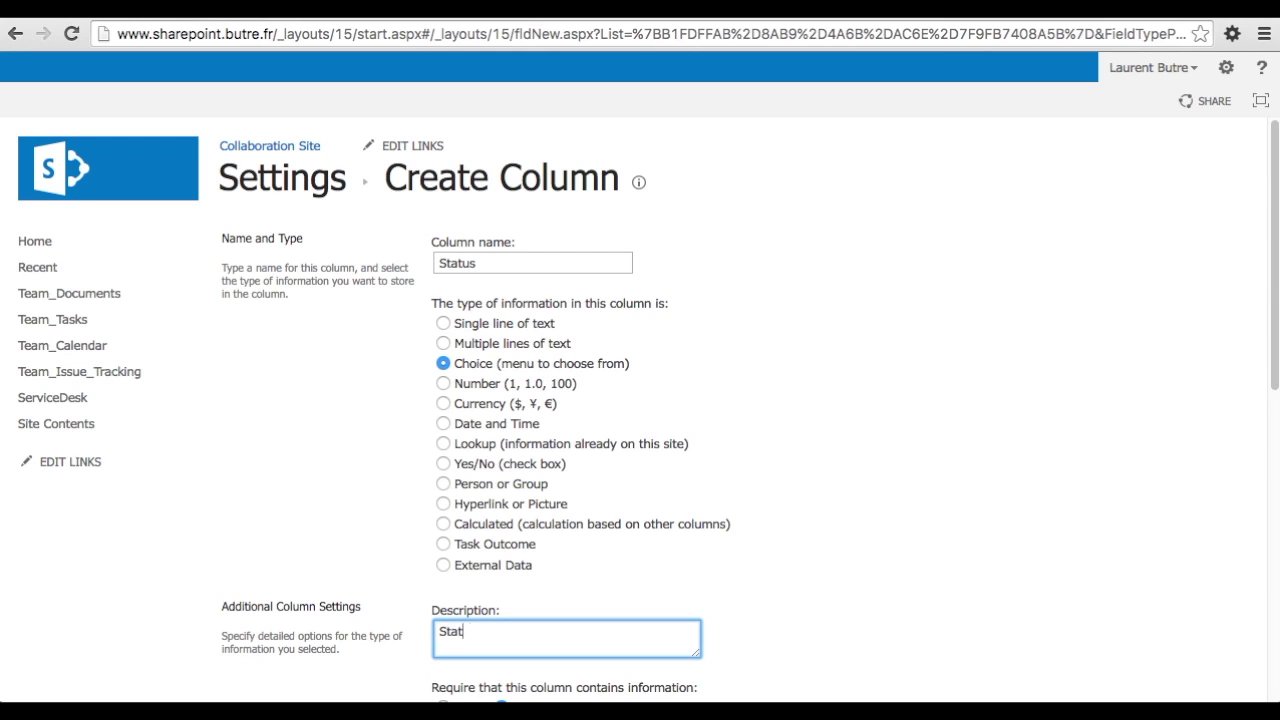
type("us of the Request")
Replace the placeholder choices with New, In Progress, On Hold, Closed and Cancelled
scroll(903, 517, "down", 5)
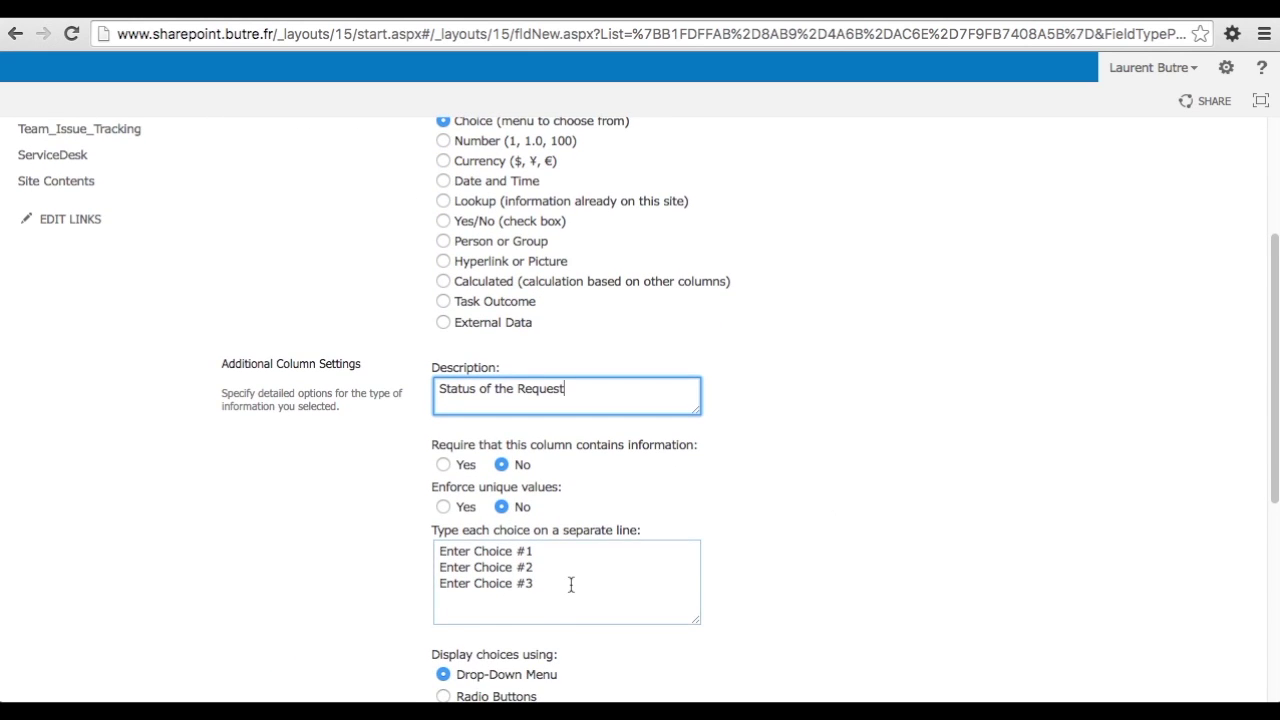
left_click_drag(571, 585, 433, 540)
type("ewN")
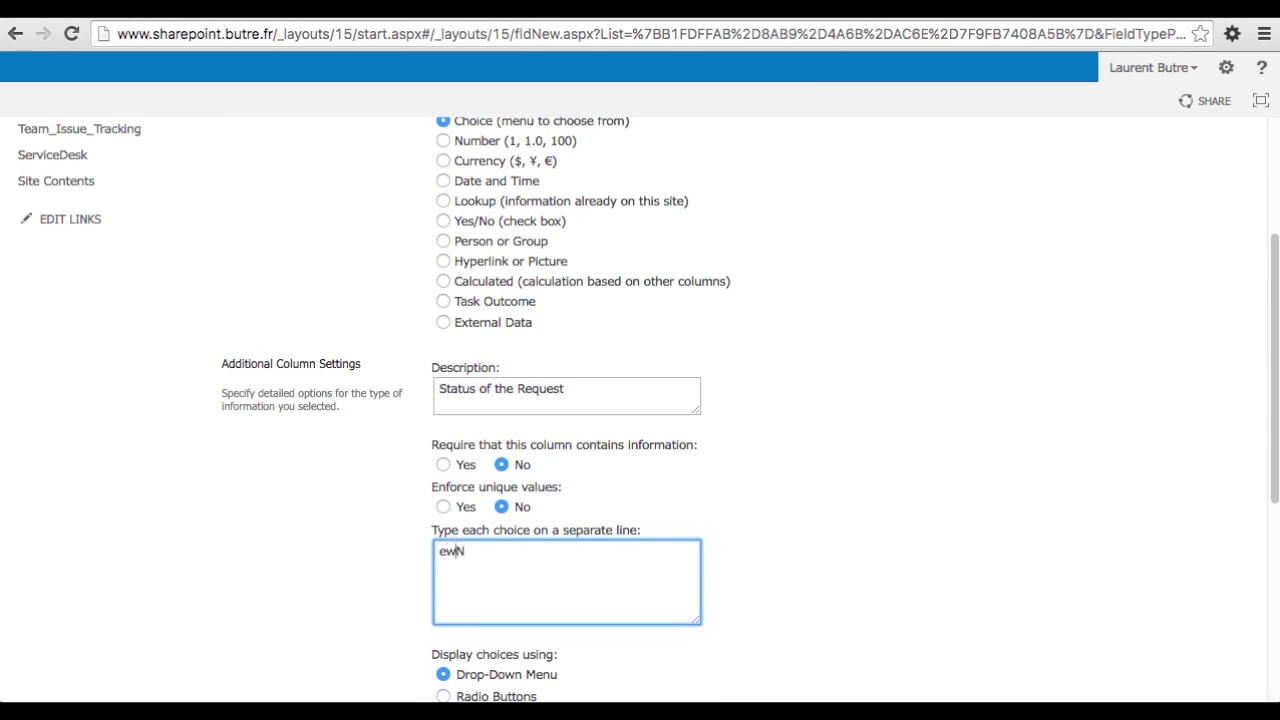
key("BackSpace")
key("BackSpace")
type("ew")
key("Return")
type("On Hold")
key("Return")
type("In Progress")
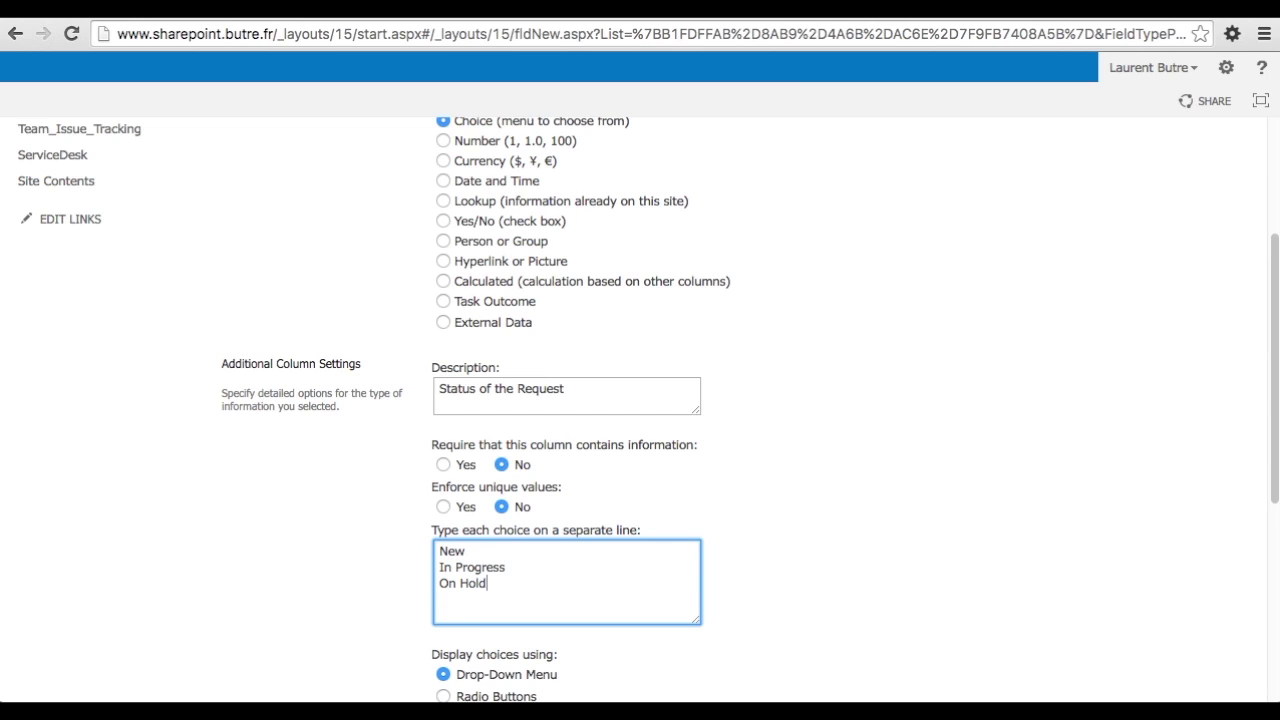
key("Return")
type("Closed")
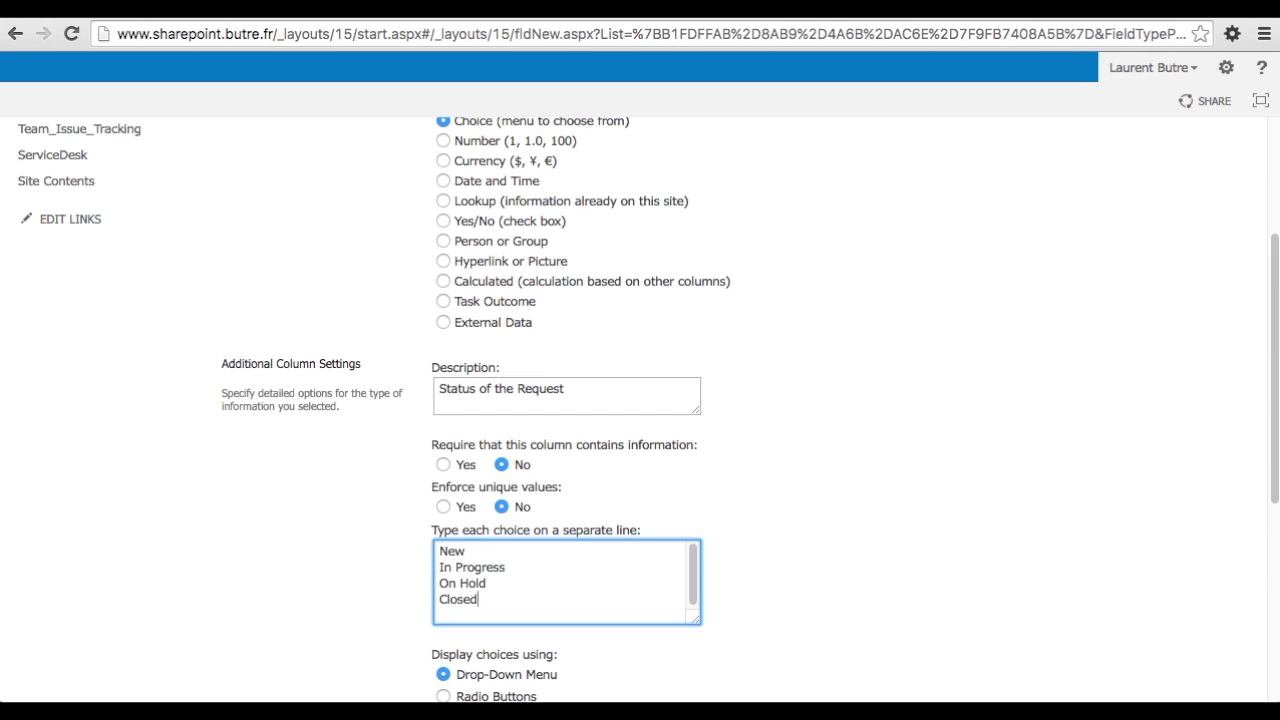
key("Return")
type("Cancelled")
Set the Status column's default value to New and create the column
scroll(847, 444, "down", 3)
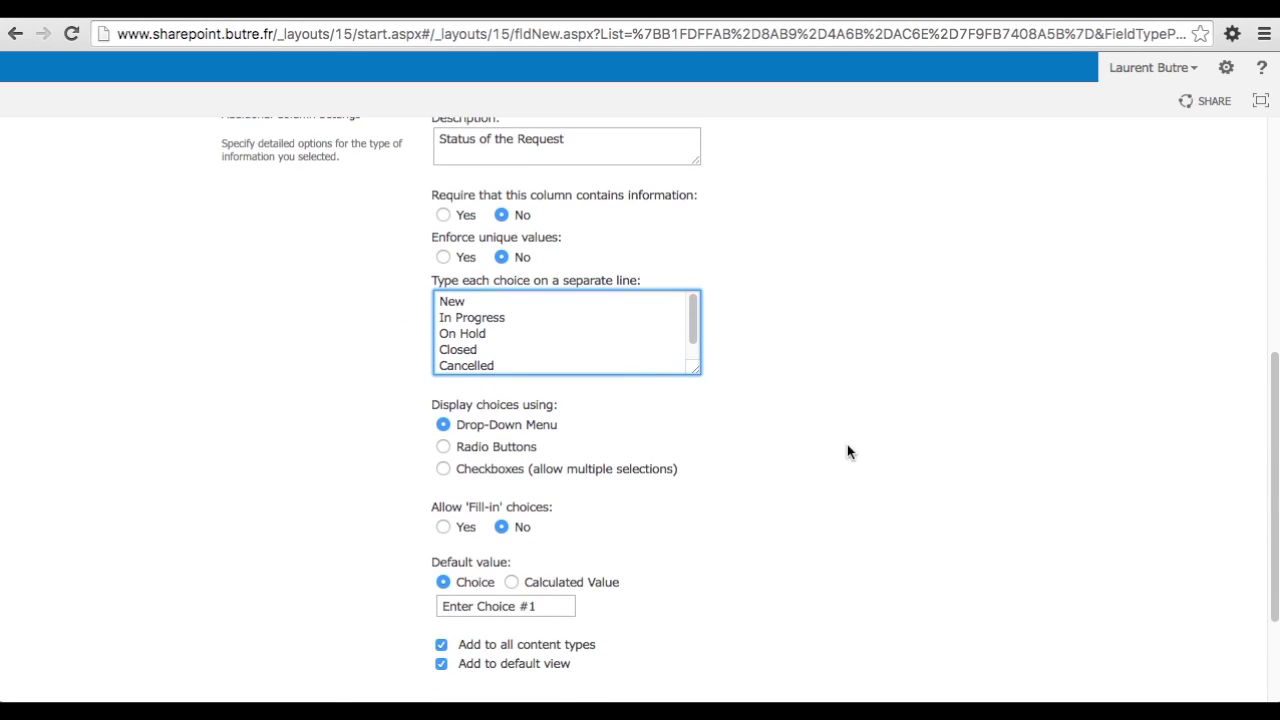
scroll(847, 452, "down", 2)
left_click(543, 520)
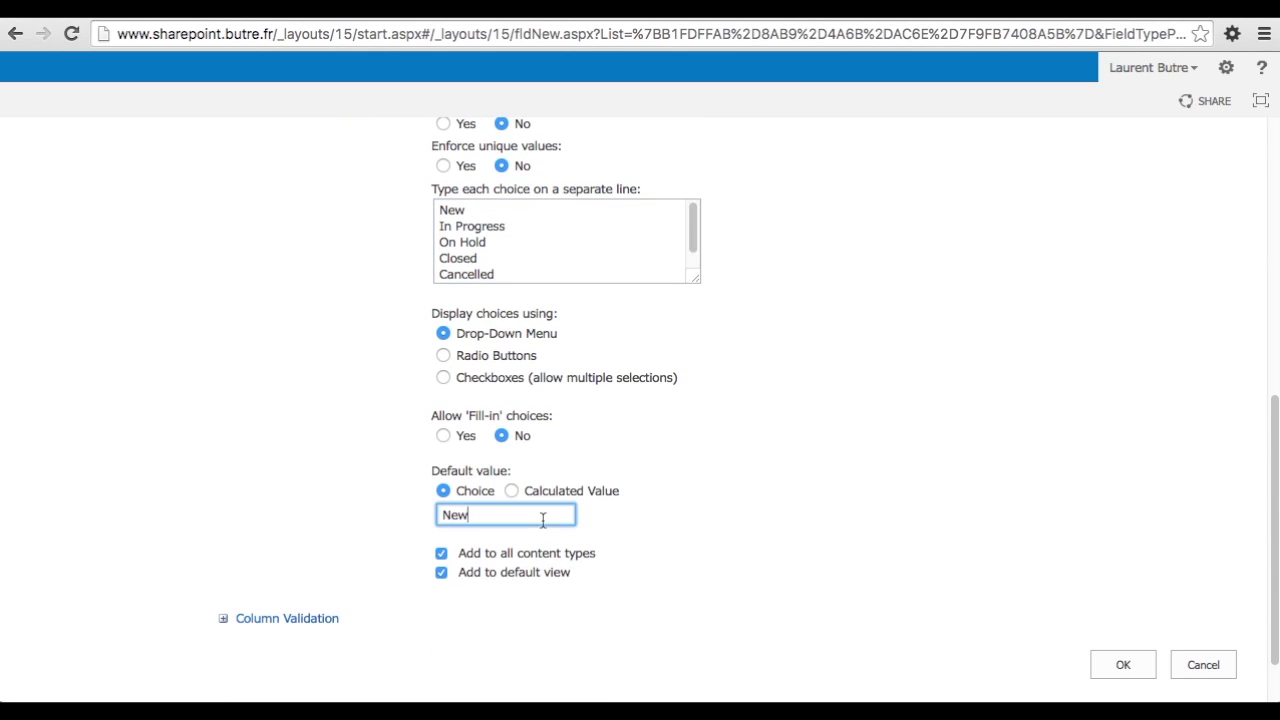
scroll(800, 500, "down", 1)
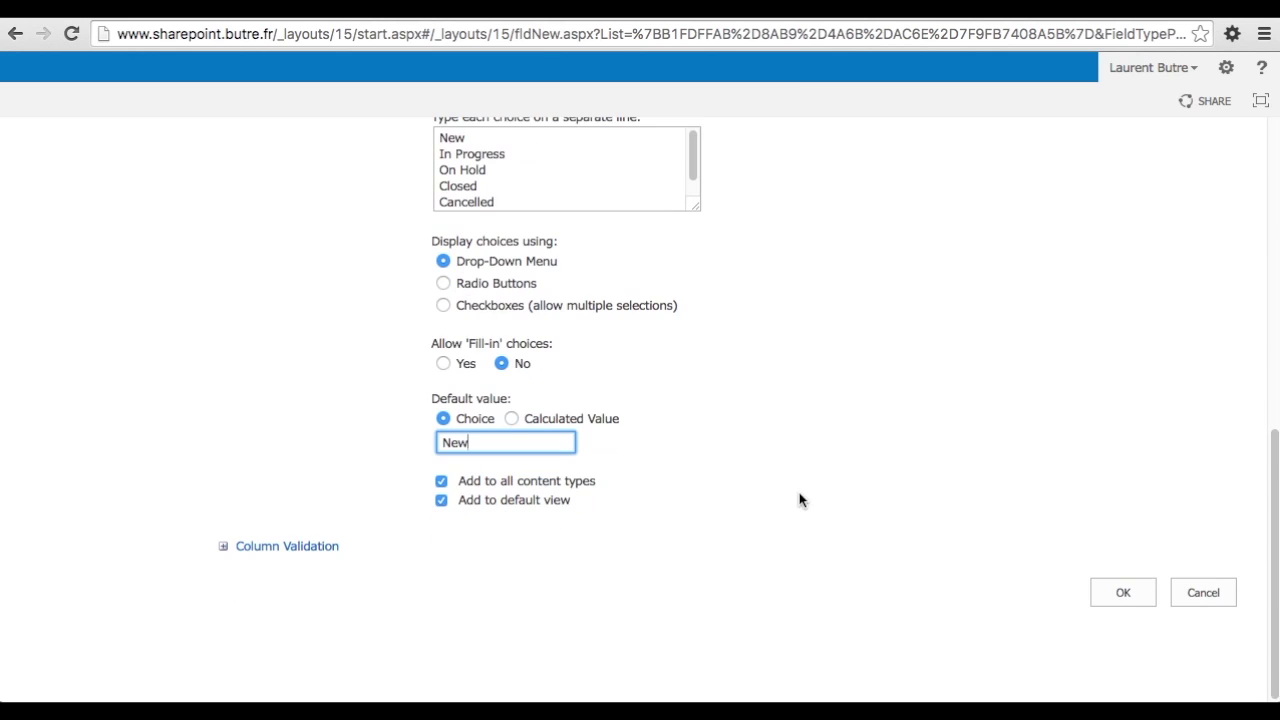
left_click(1130, 595)
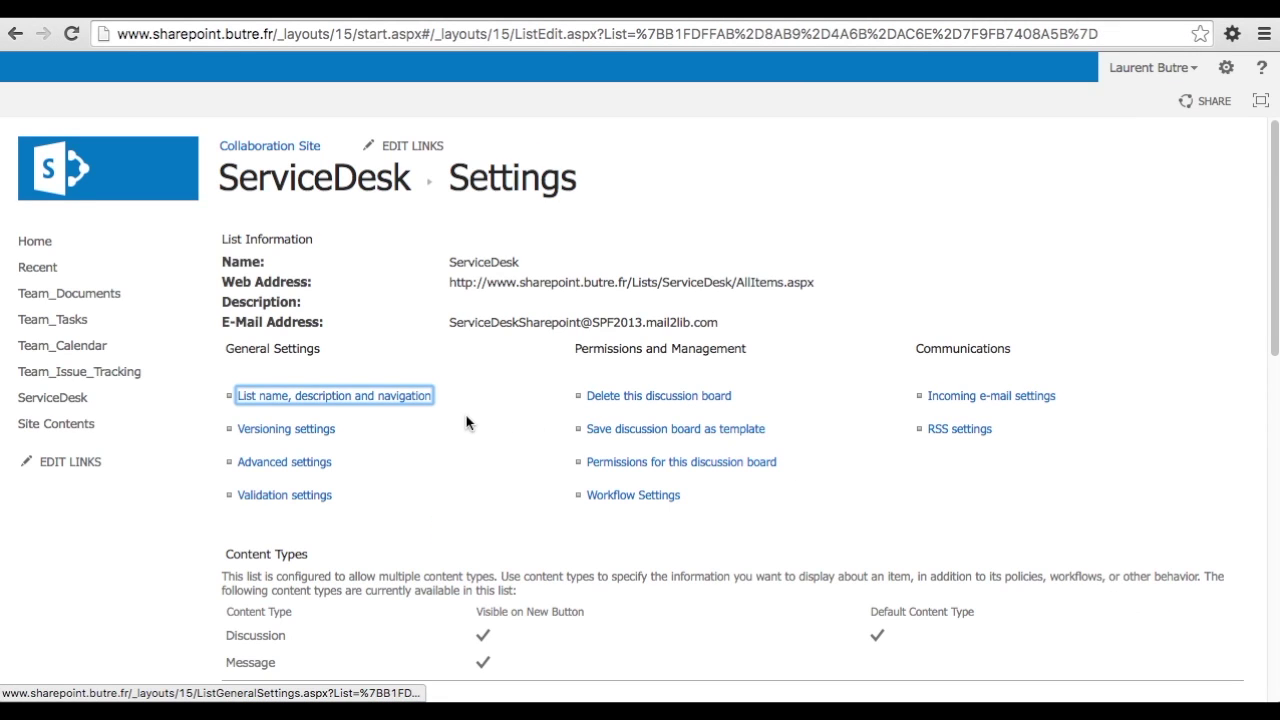
Open the Management view for editing from the list settings
scroll(466, 422, "down", 5)
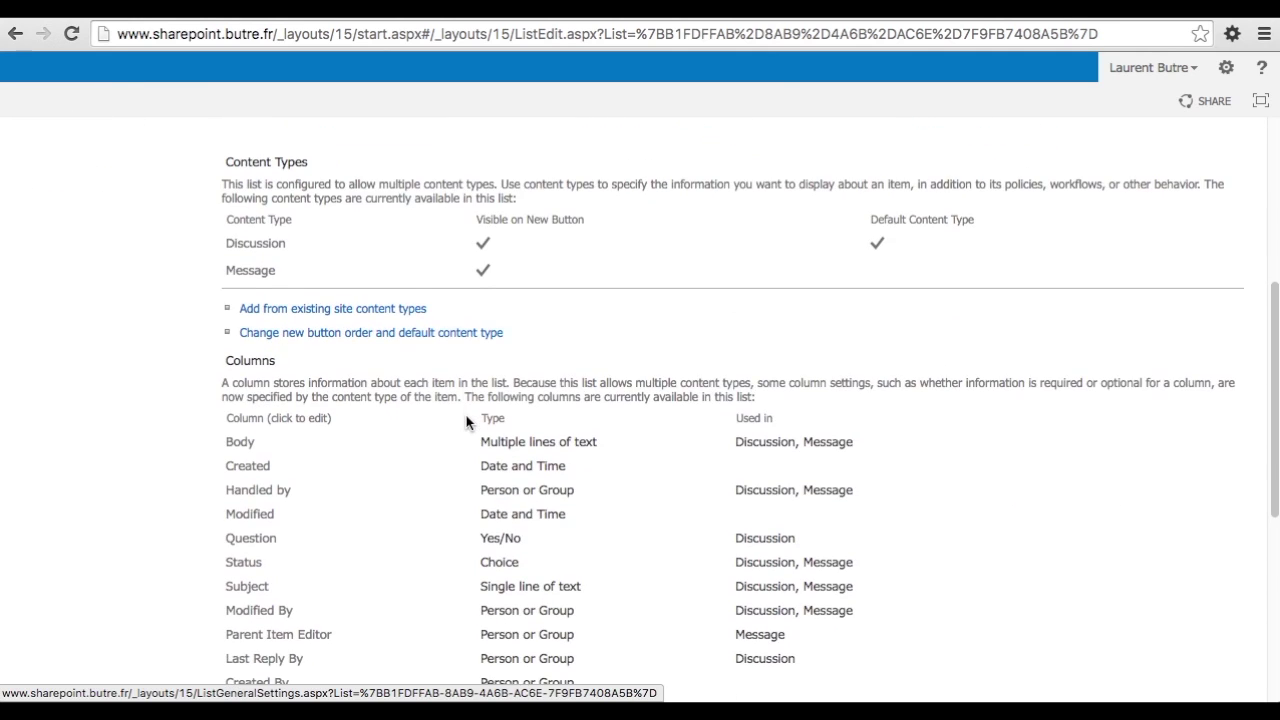
scroll(466, 420, "down", 3)
scroll(311, 370, "down", 1)
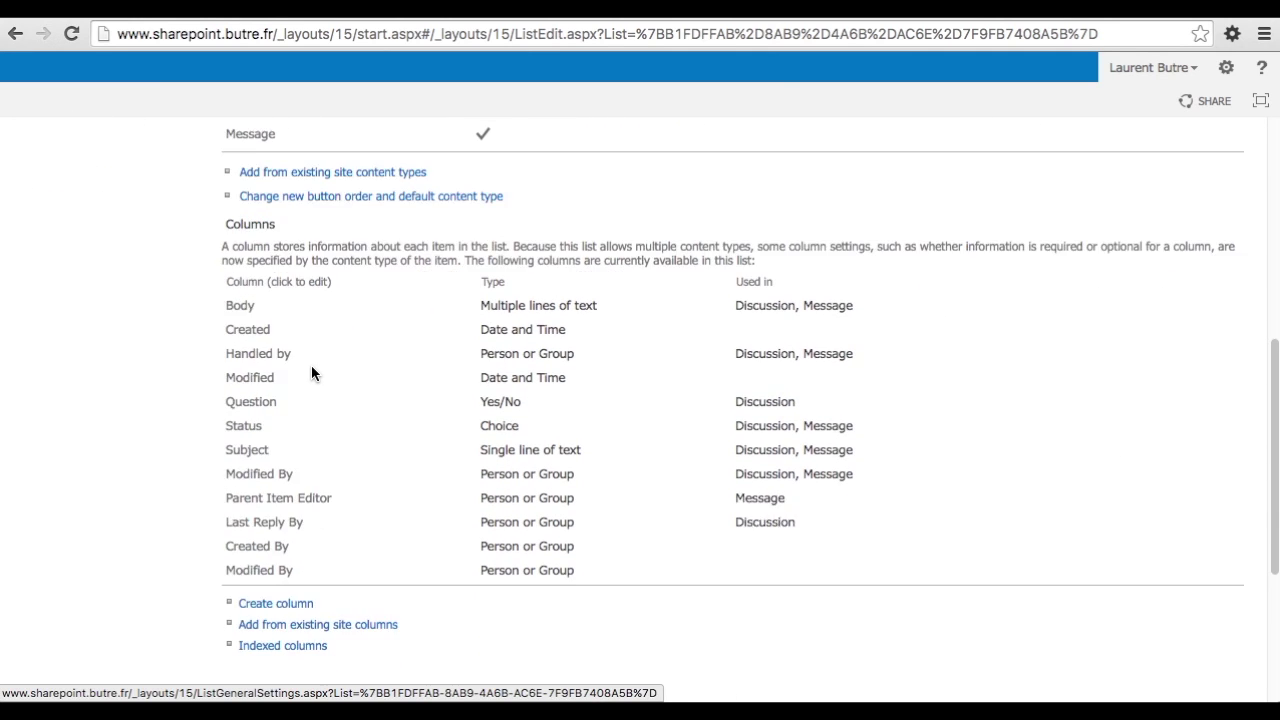
scroll(311, 372, "down", 3)
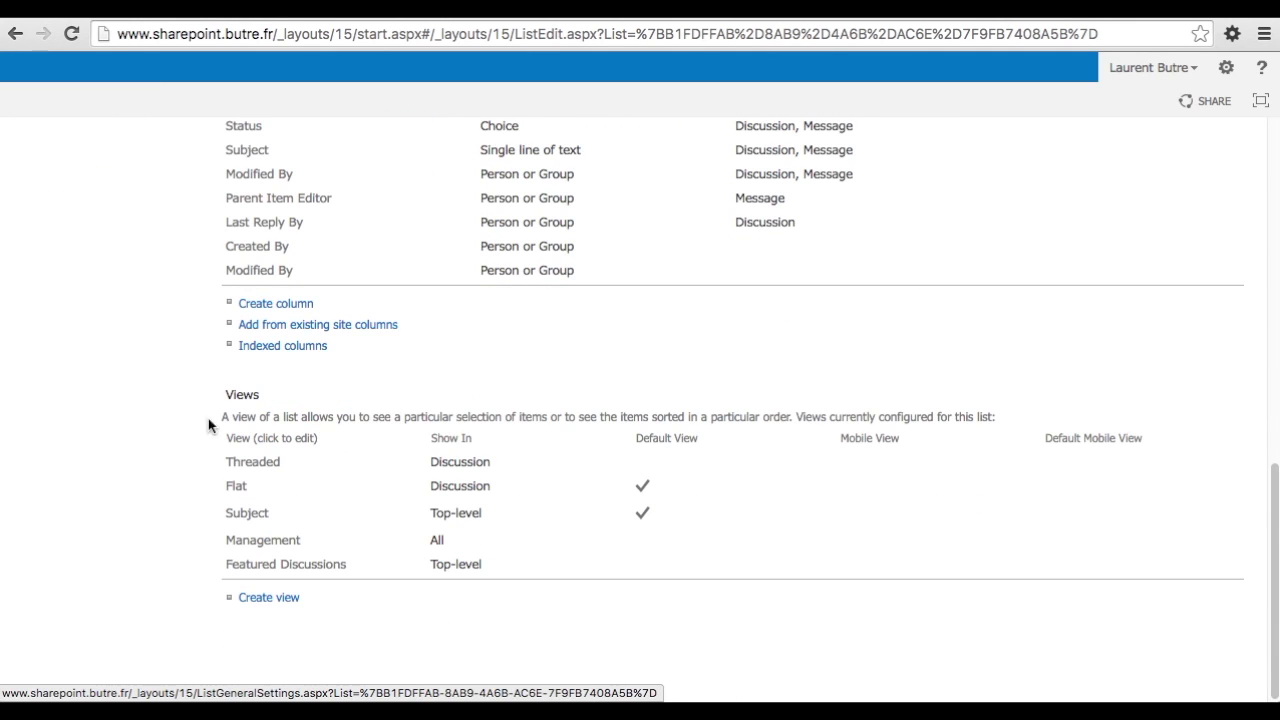
left_click(265, 544)
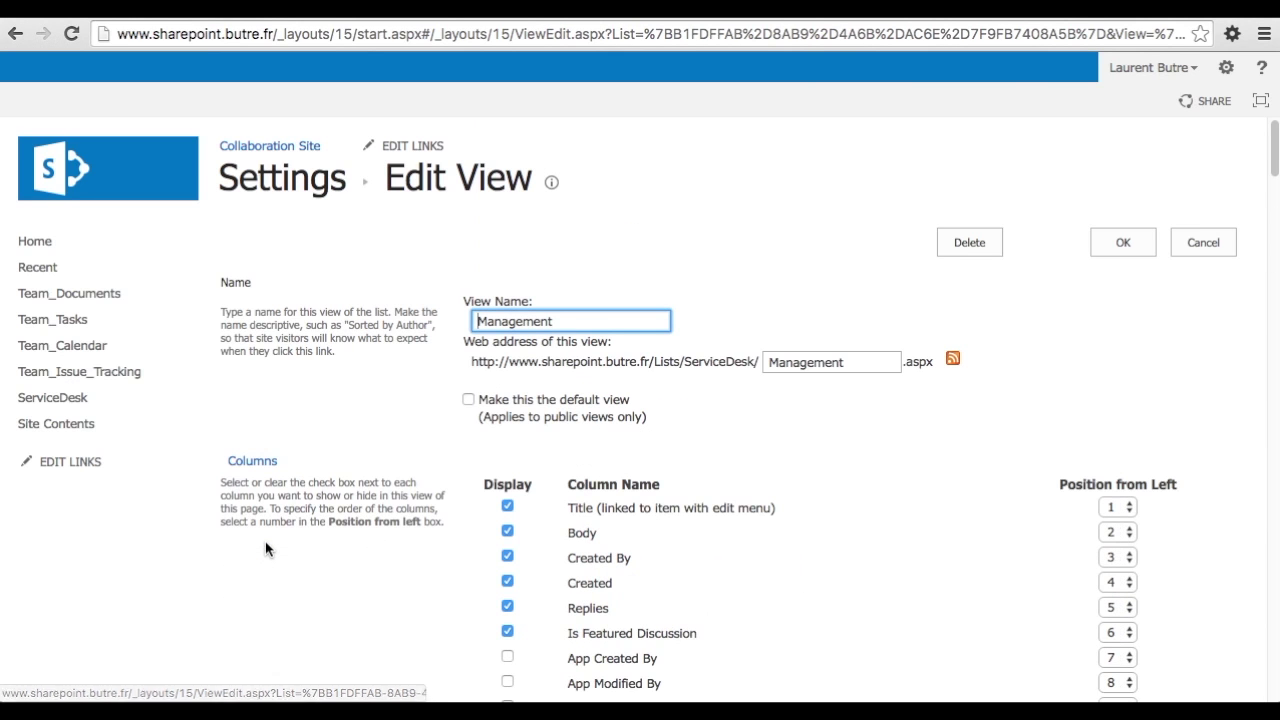
Make Management the default view with the Handled by and Status columns displayed
left_click(468, 400)
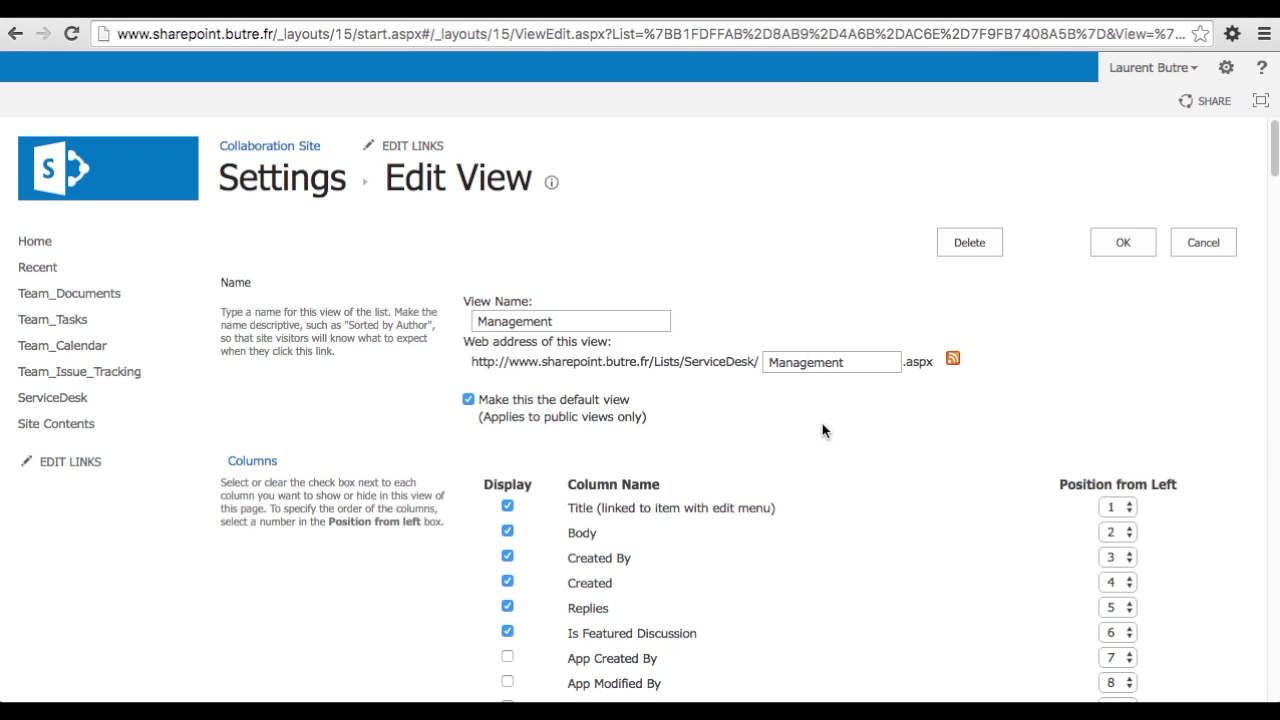
scroll(974, 455, "down", 5)
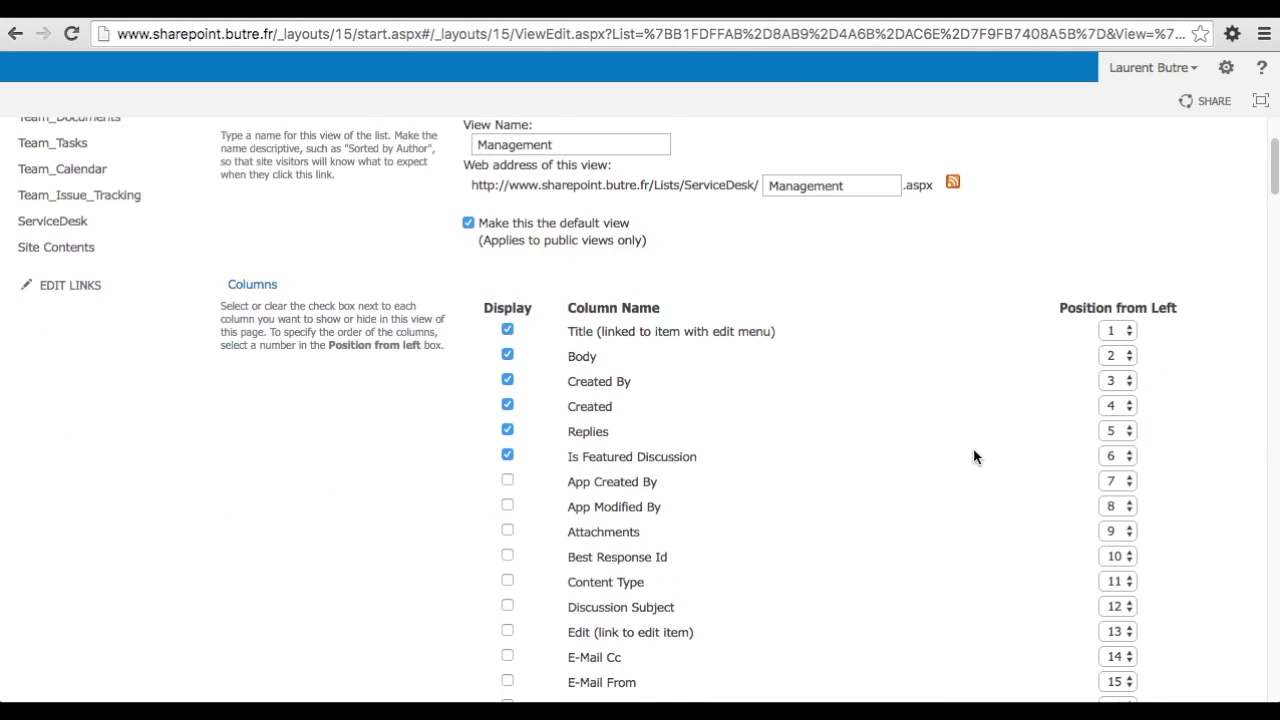
scroll(974, 456, "down", 3)
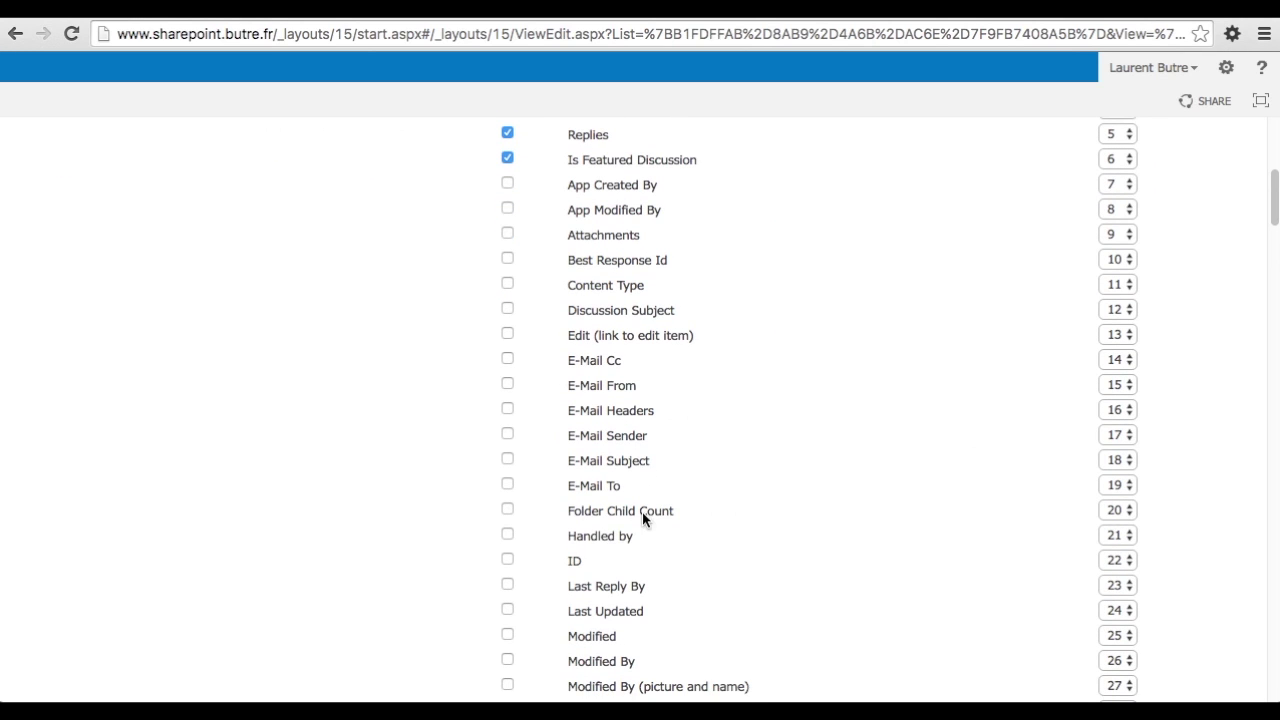
left_click(508, 535)
scroll(919, 496, "down", 2)
scroll(919, 496, "down", 4)
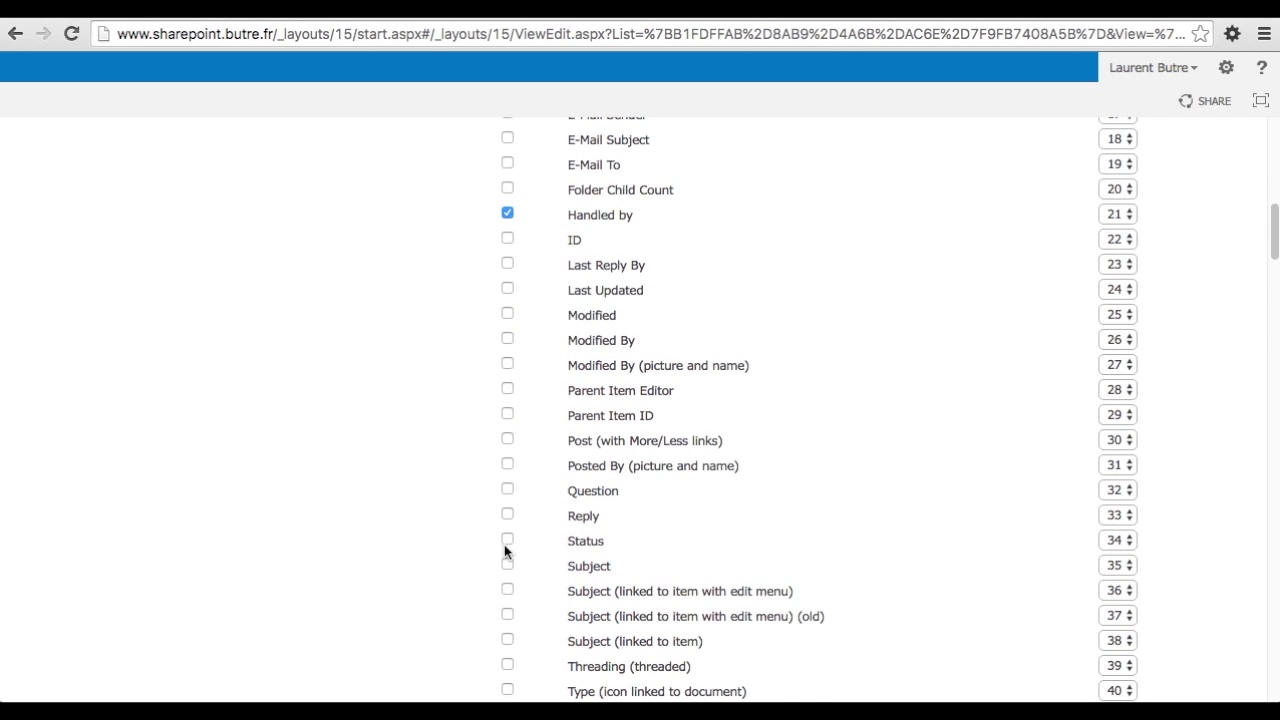
scroll(898, 517, "down", 8)
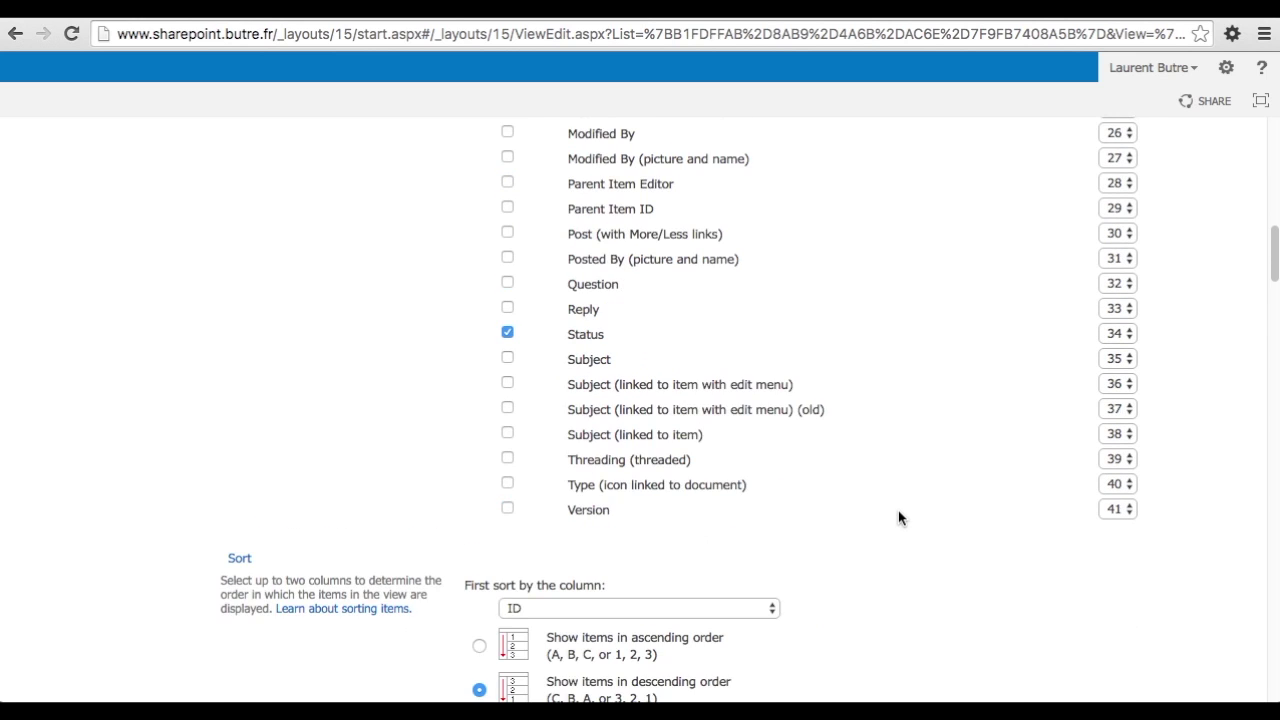
scroll(898, 511, "down", 1)
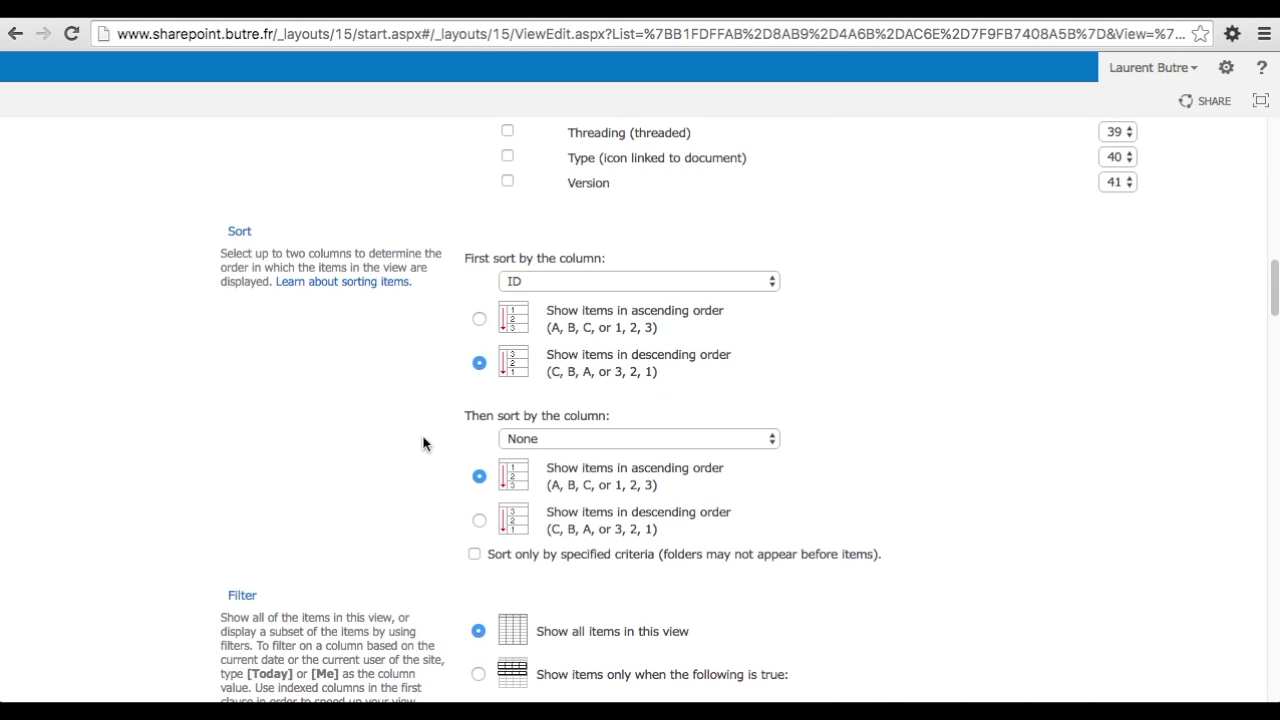
scroll(973, 326, "down", 6)
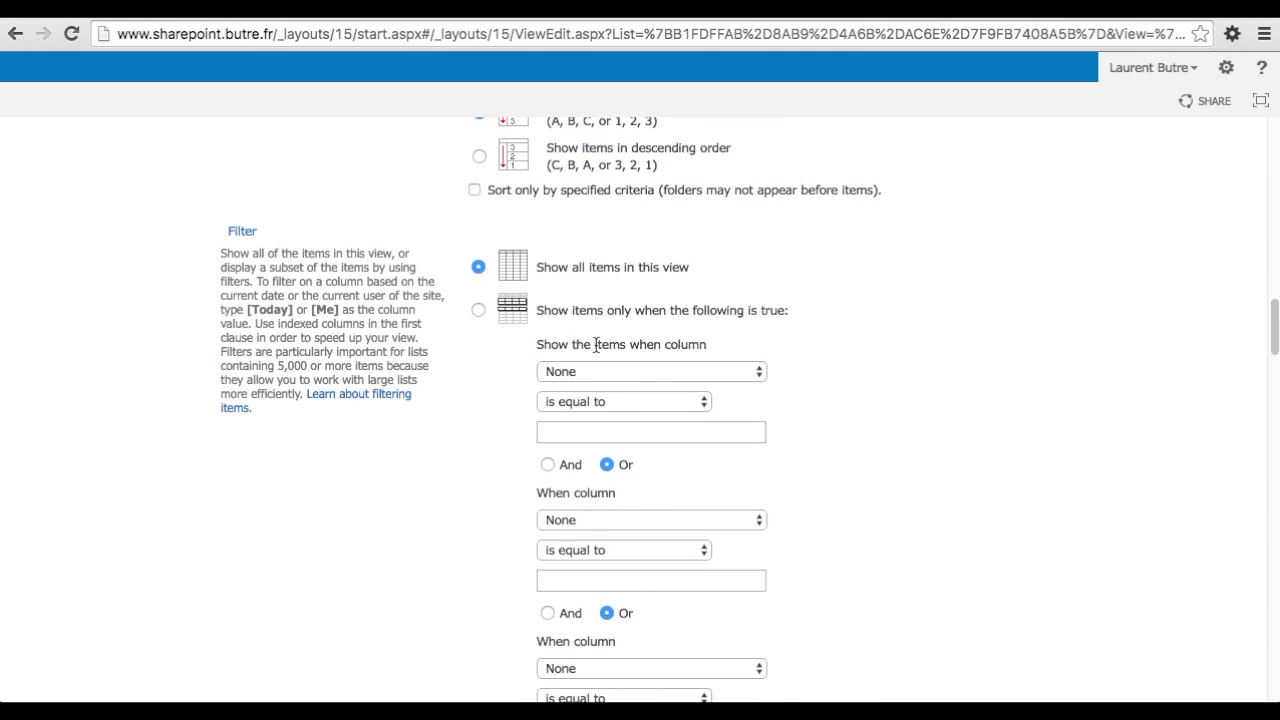
Filter the Management view to show items only when Status is not equal to Closed, and save it
left_click(607, 372)
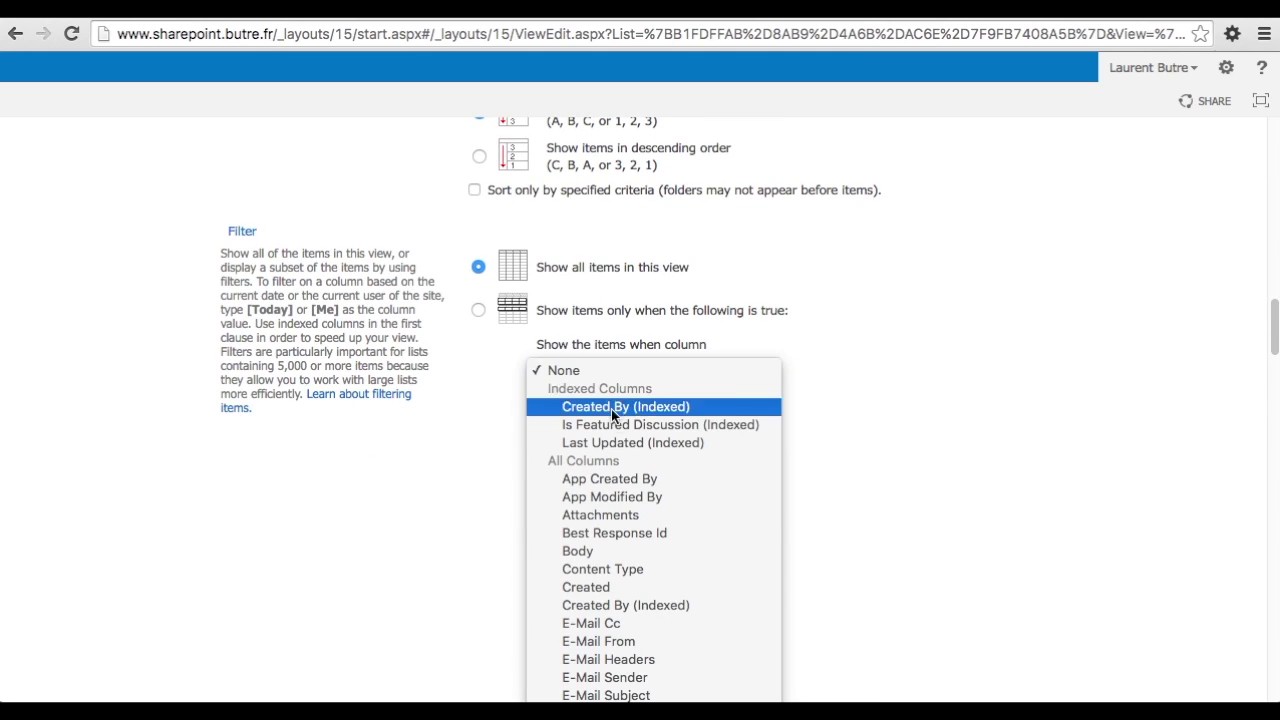
scroll(613, 515, "down", 2)
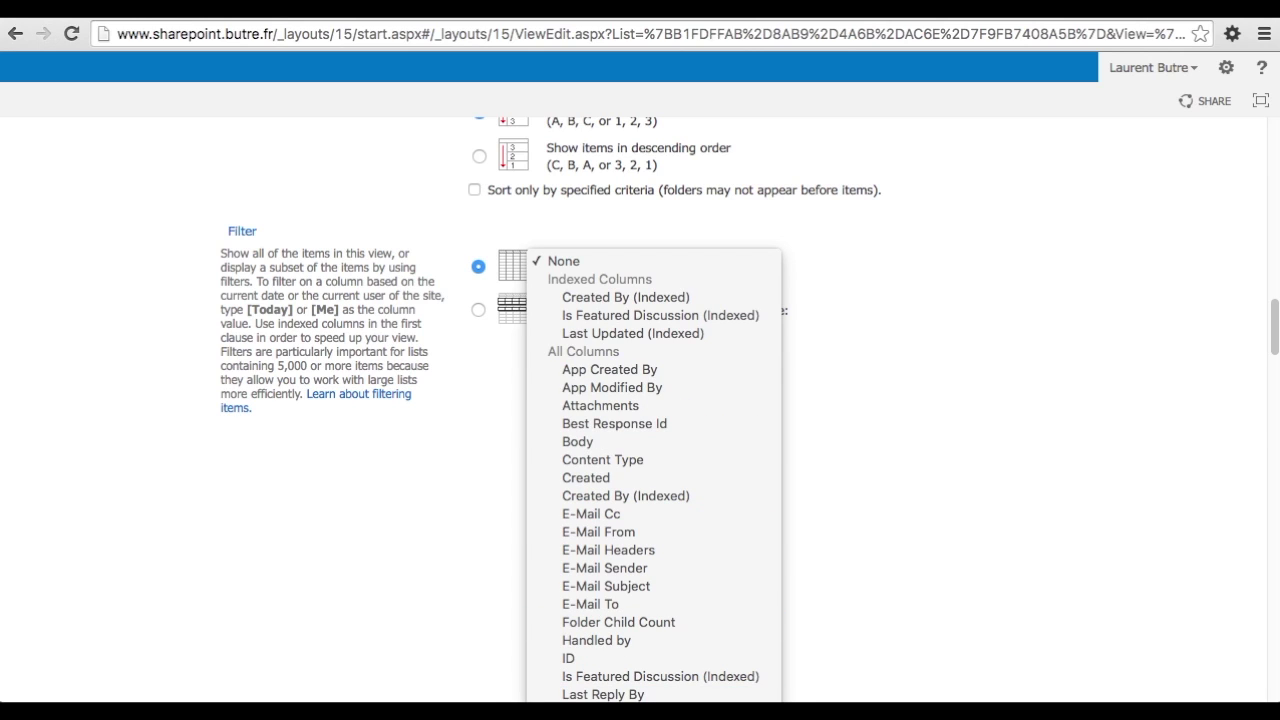
left_click(644, 371)
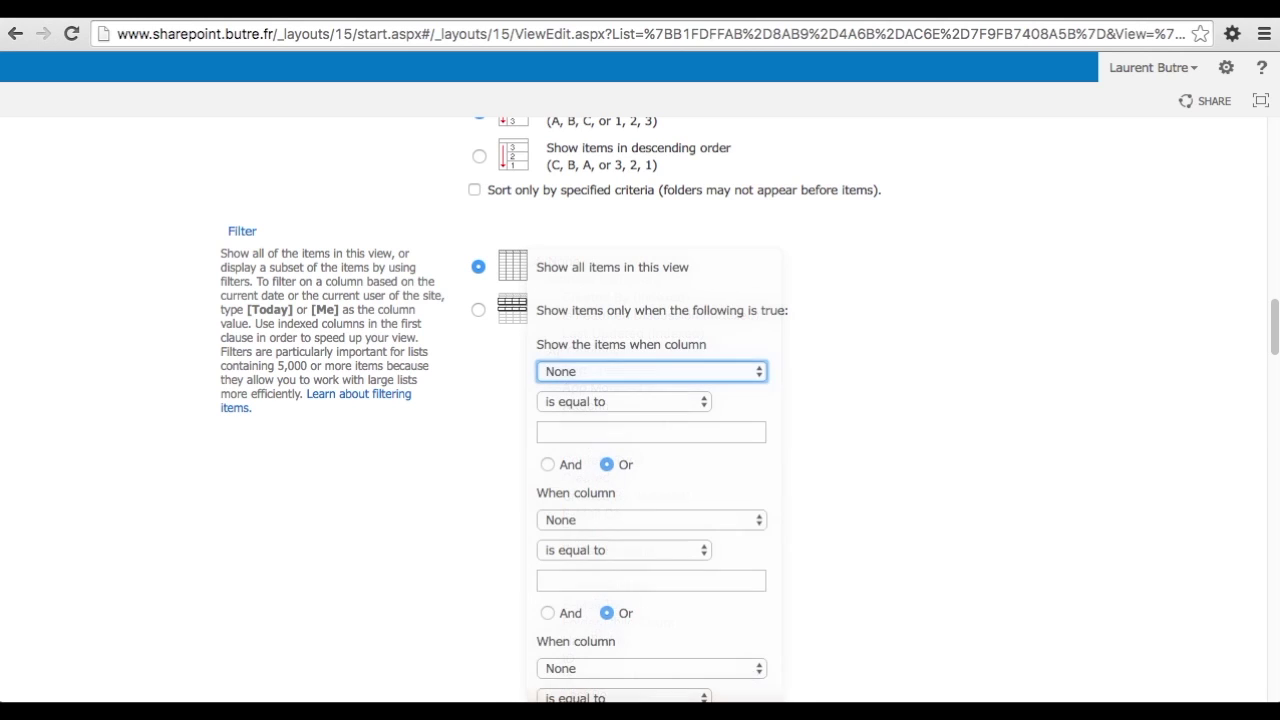
left_click(595, 410)
key("Escape")
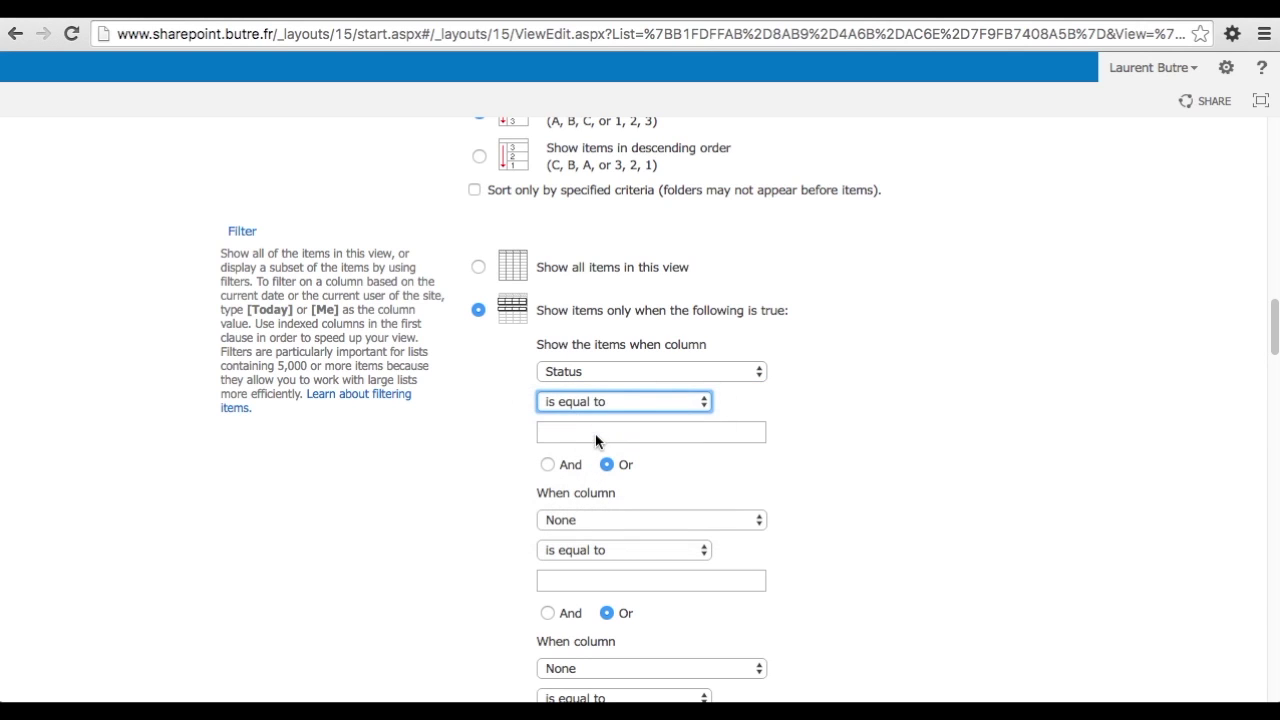
left_click(597, 432)
type("Clo")
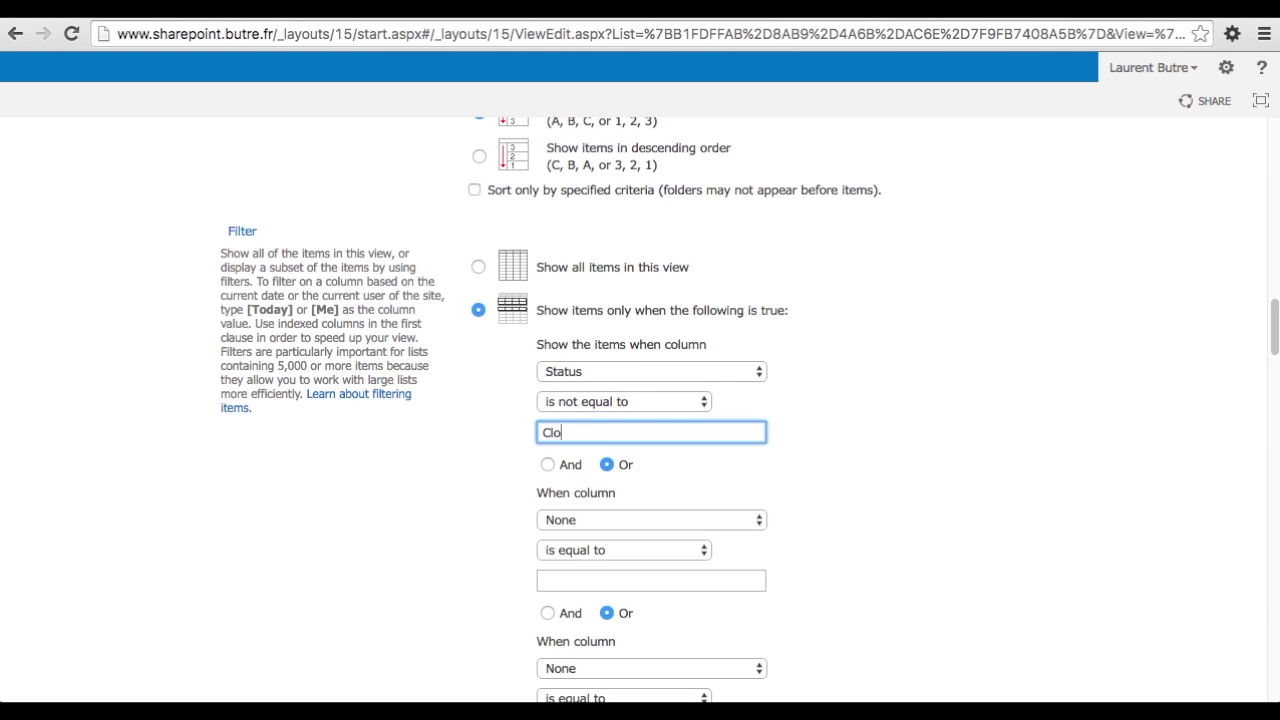
type("sed")
scroll(968, 378, "down", 5)
scroll(968, 380, "down", 10)
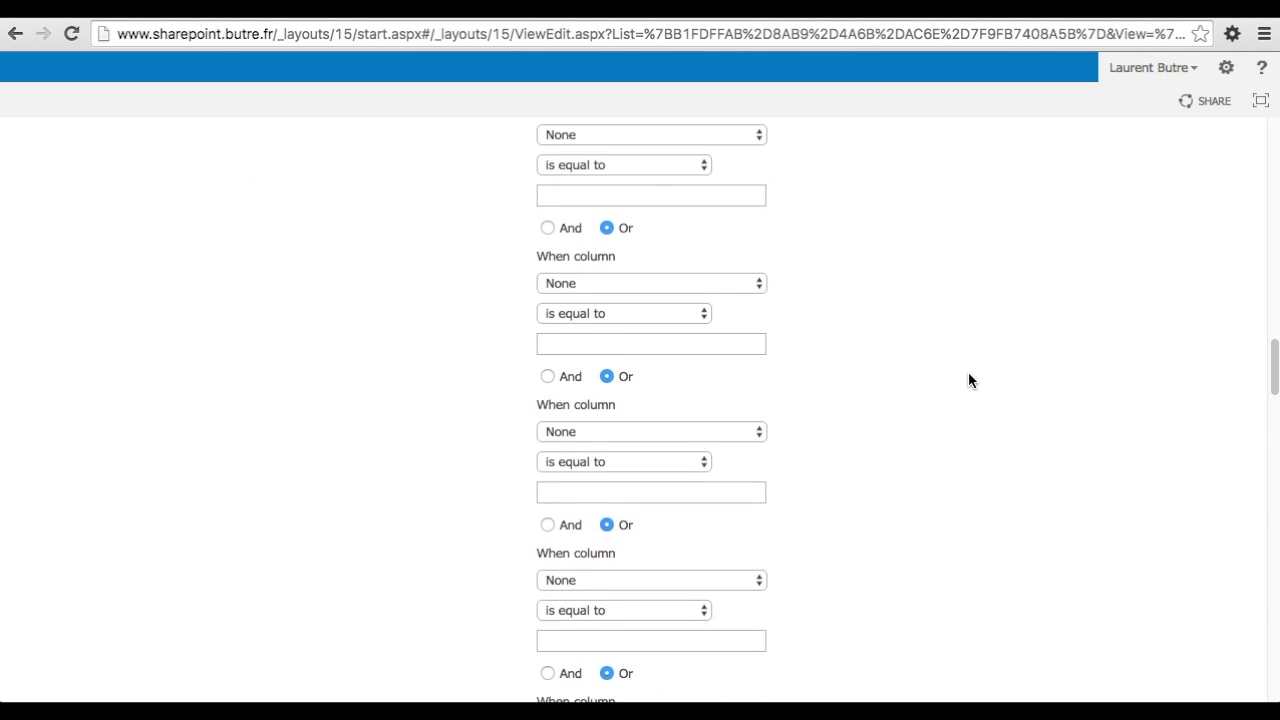
scroll(968, 380, "down", 10)
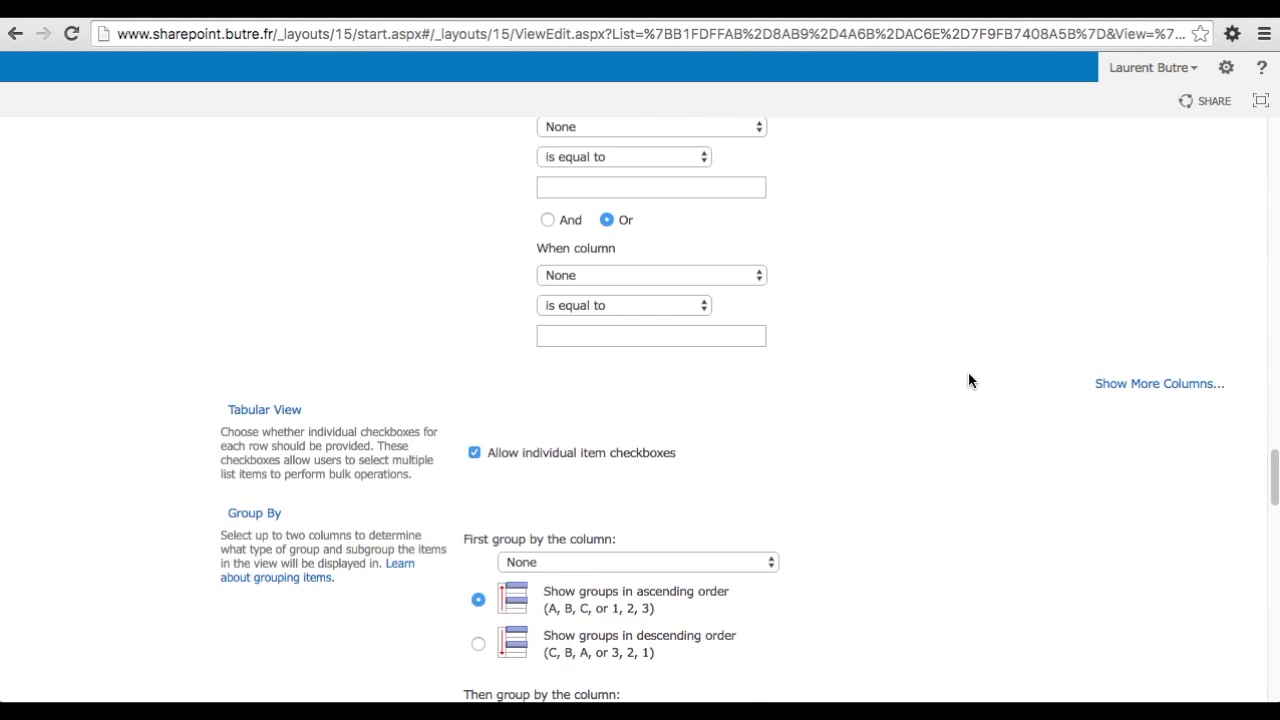
scroll(968, 380, "down", 15)
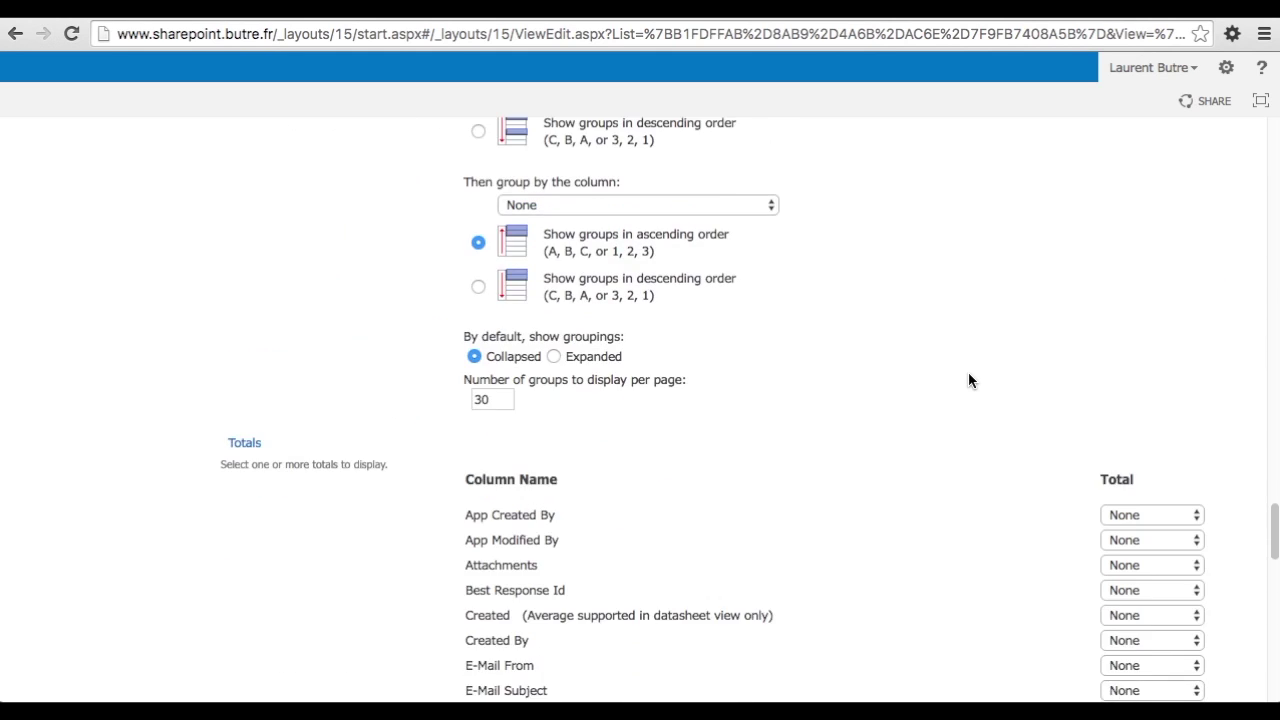
scroll(968, 380, "down", 8)
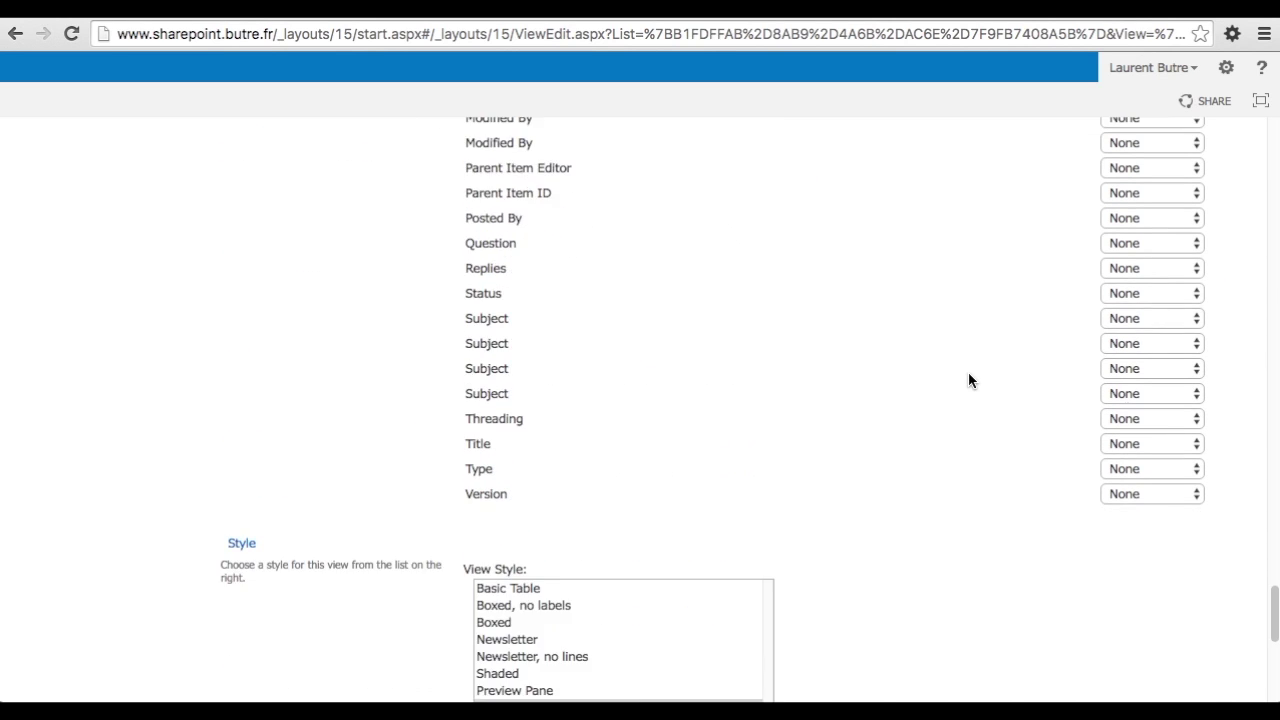
scroll(968, 380, "down", 3)
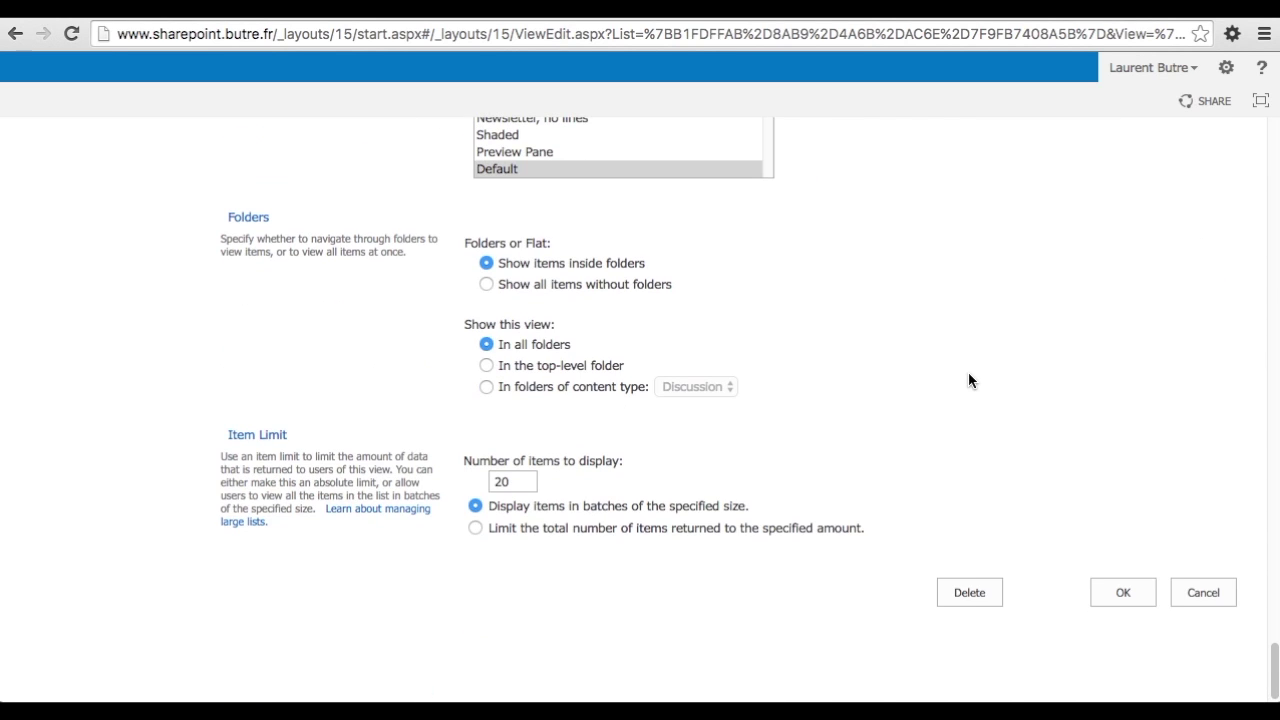
left_click(1120, 598)
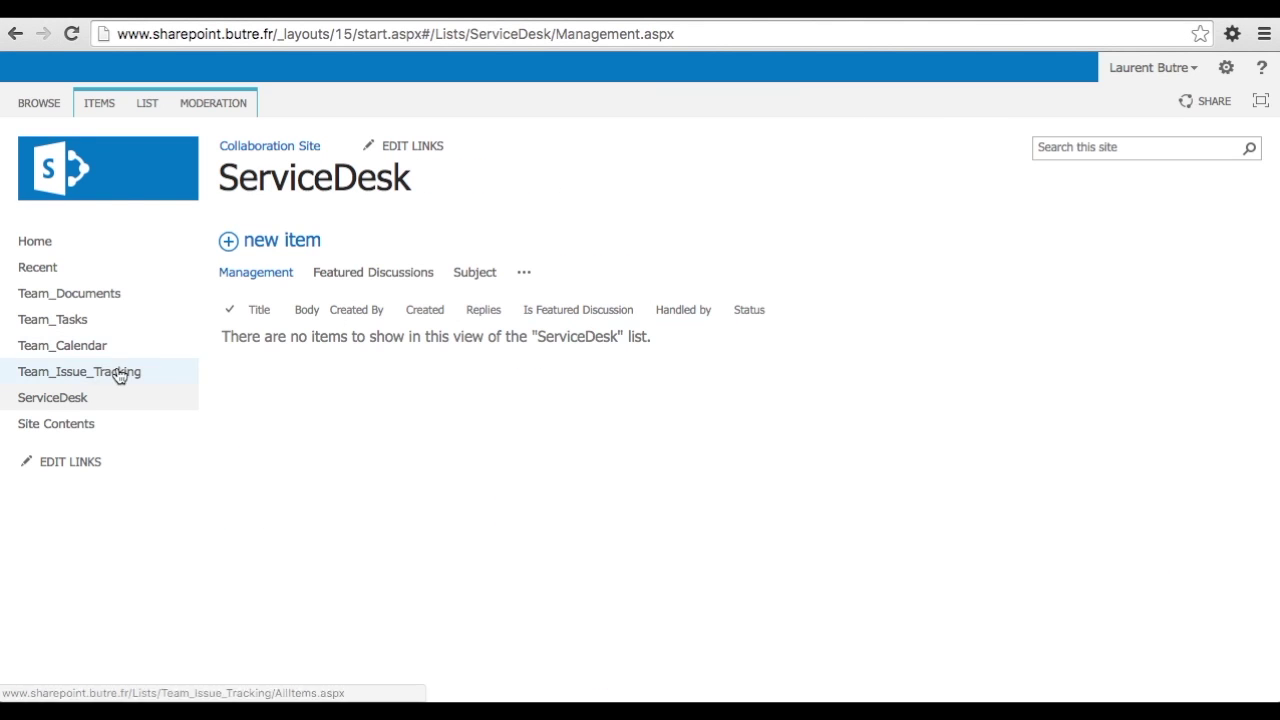
Return to the ServiceDesk discussion list from the left navigation
left_click(75, 404)
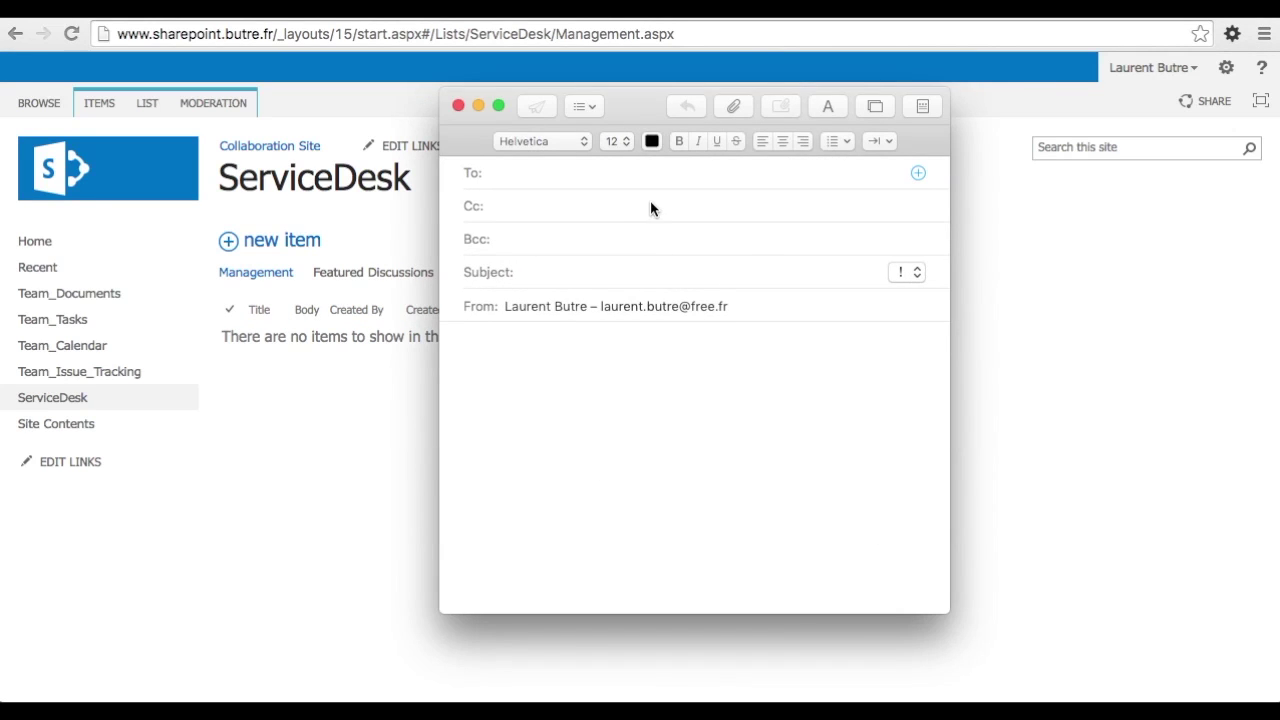
Address a new message to the ServiceDesk list with subject 'Inquiry on your product #35'
key("super+v")
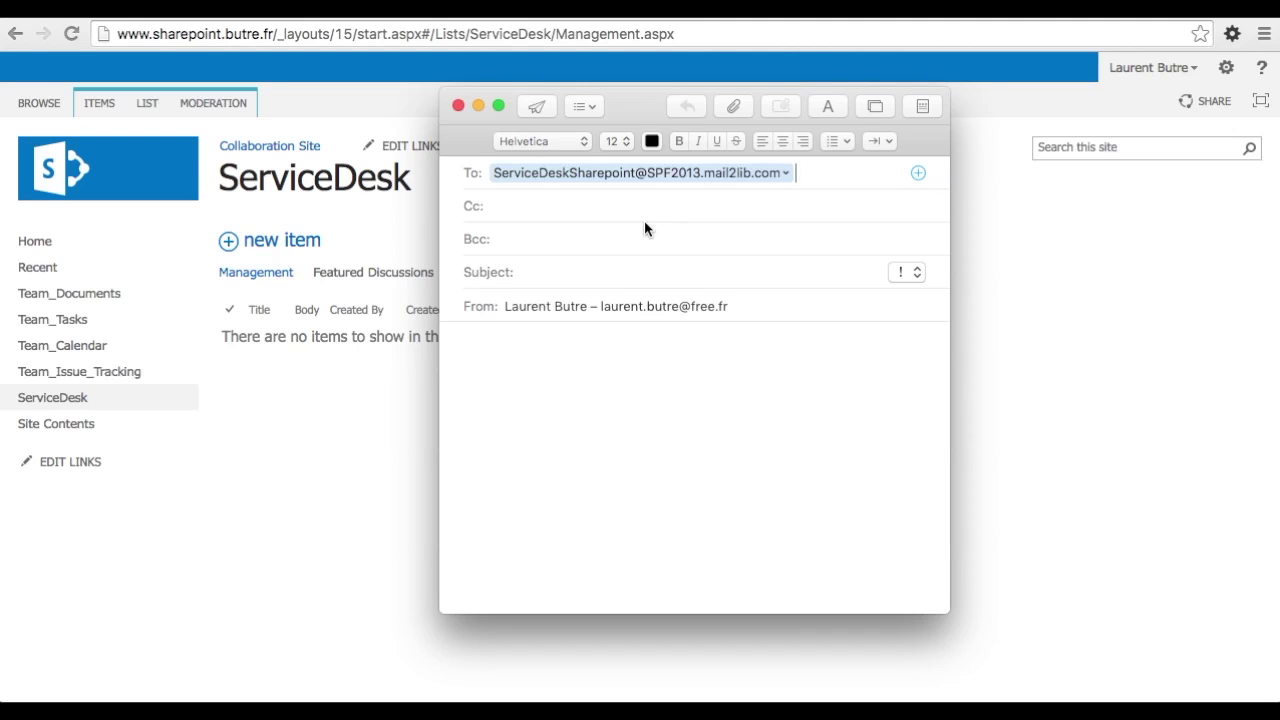
left_click(628, 276)
type("Inquiry on your produc")
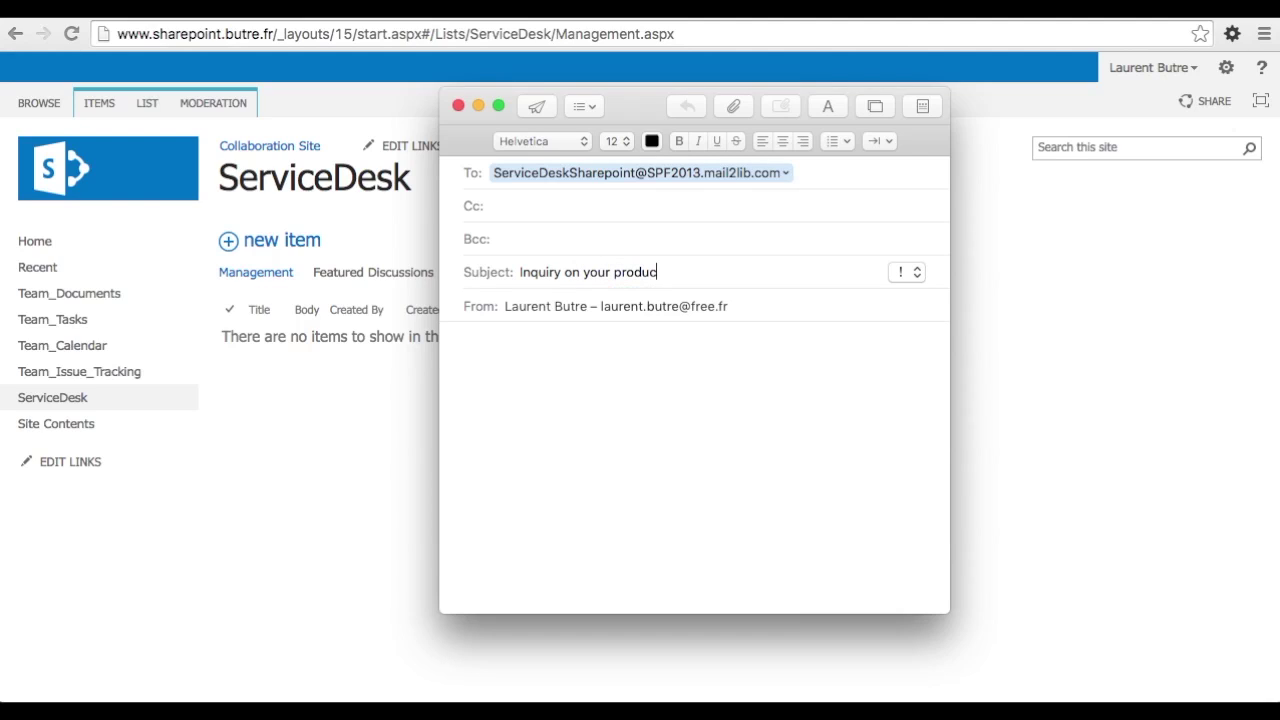
type("t #35")
Write the body requesting information on Product #35, sign off with thanks and the sender's name, and send
left_click(608, 370)
type("Good Morning")
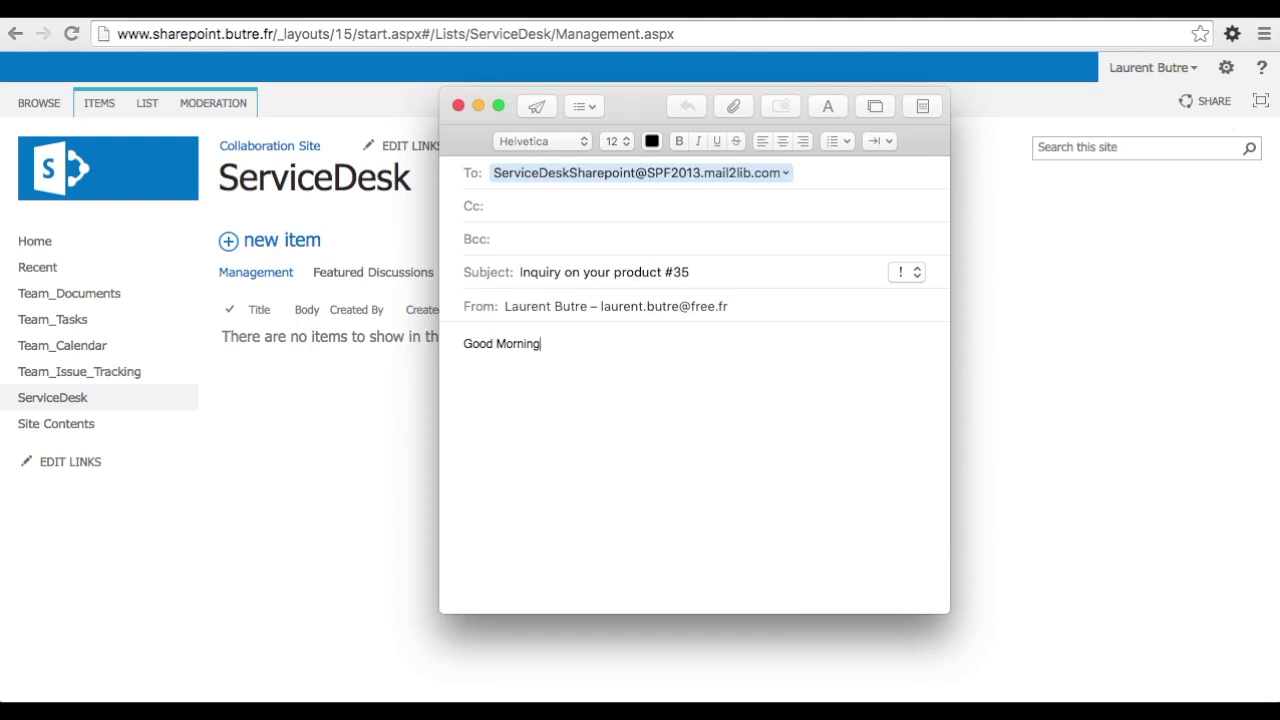
type(",  I would like to receive")
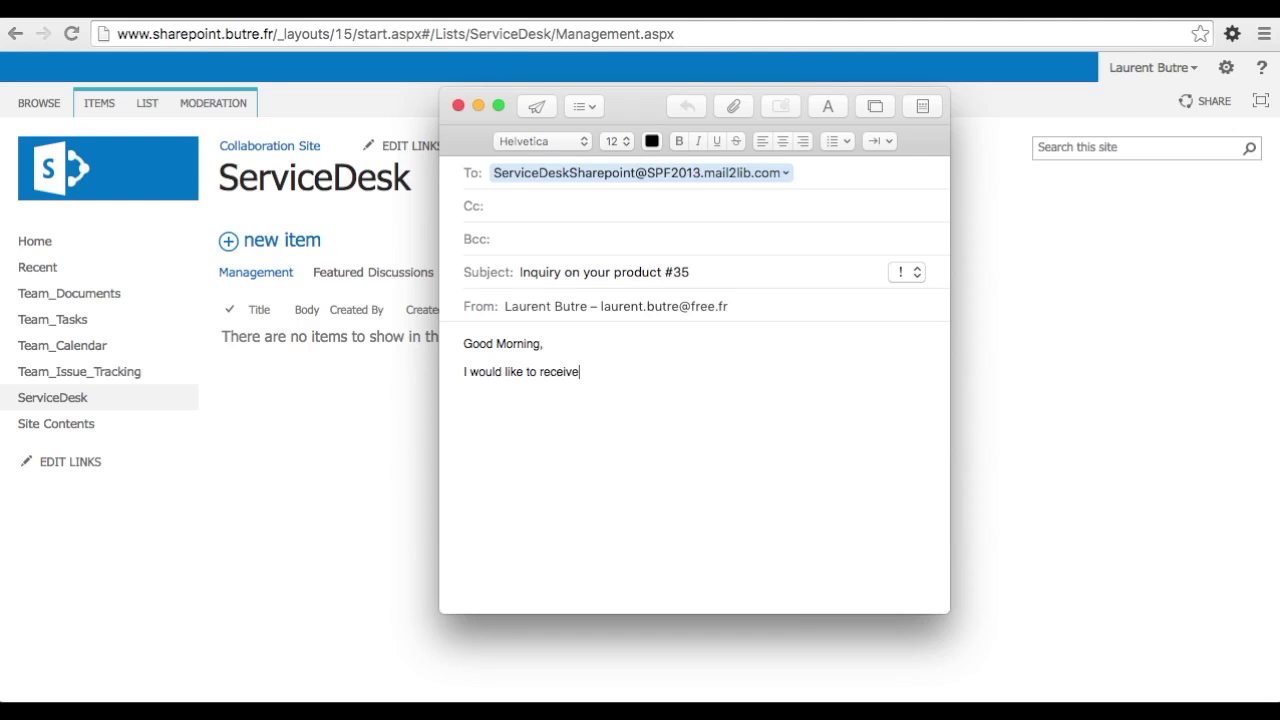
type(" more information on your Pro")
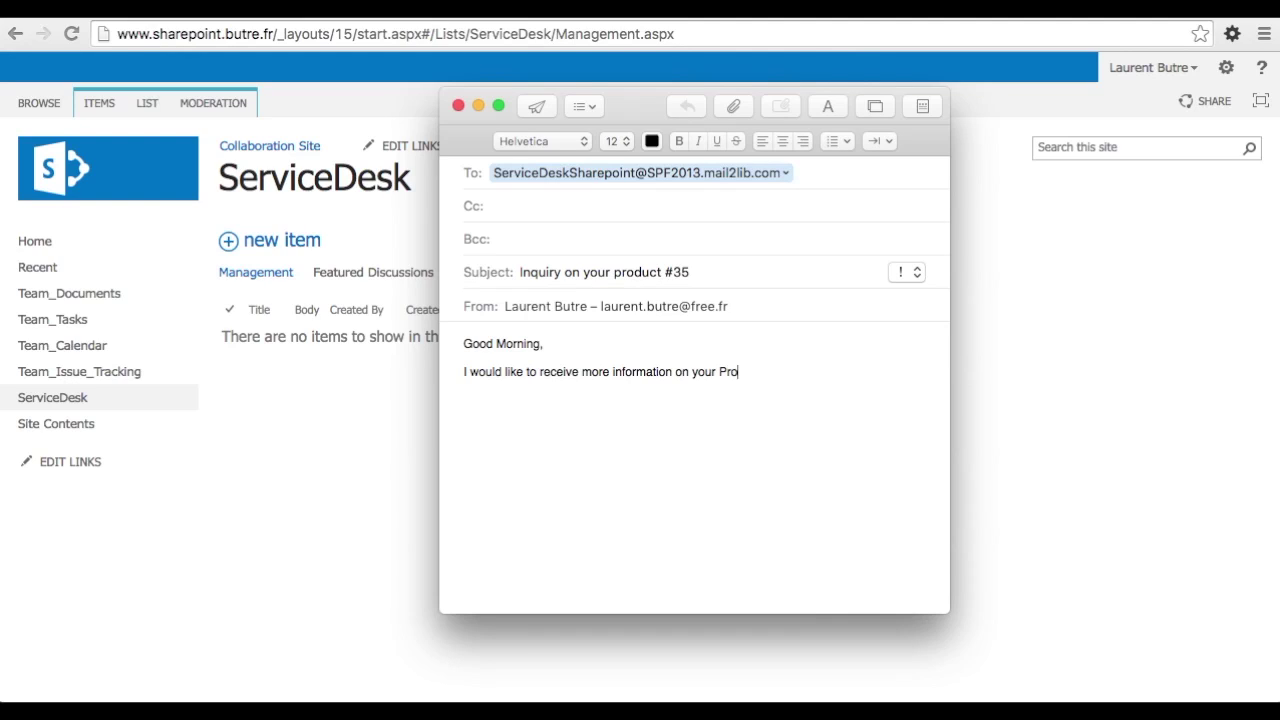
type("duct #35. I ")
type("have se")
type("en it ")
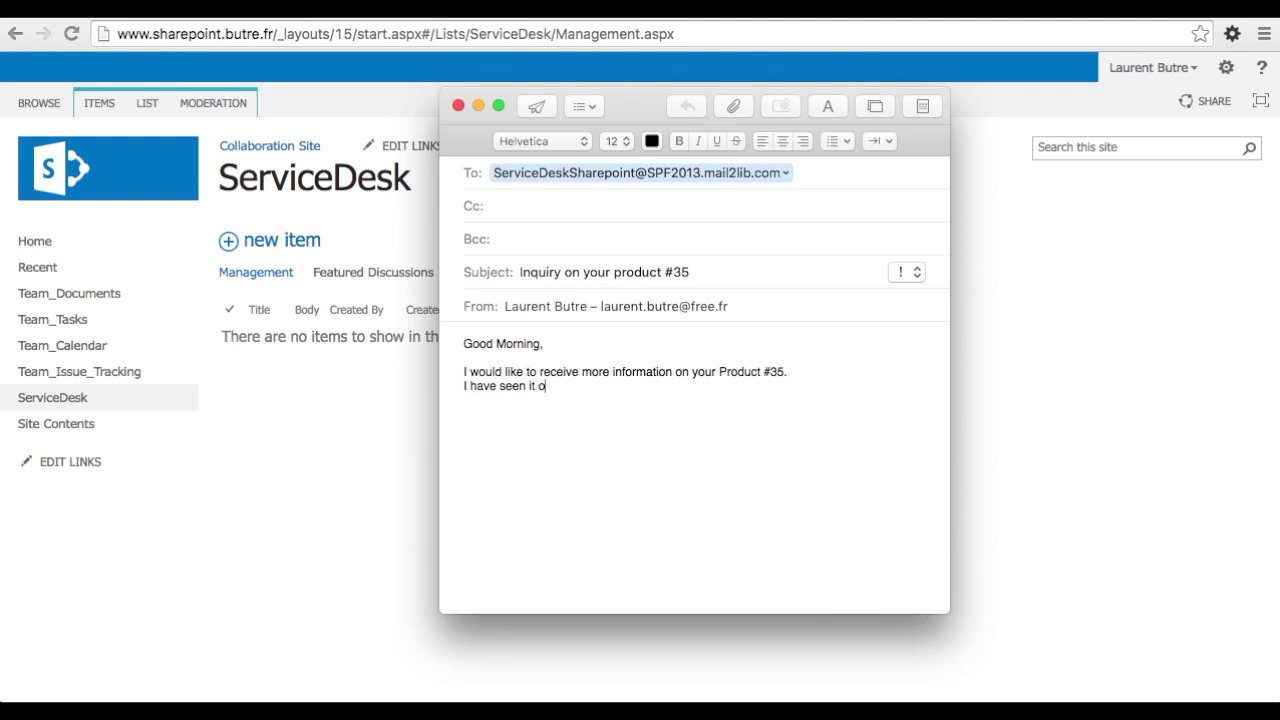
type("on your website, and I am interest")
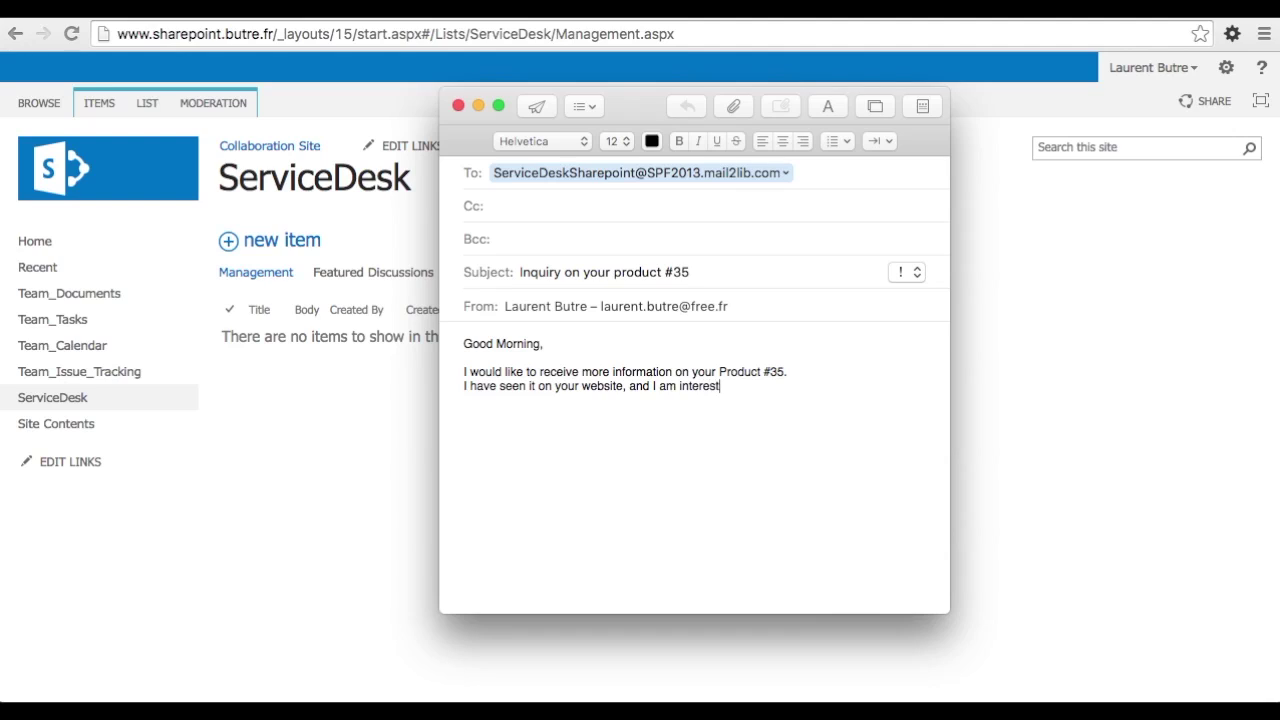
type("ed in purchasing 5 copies.")
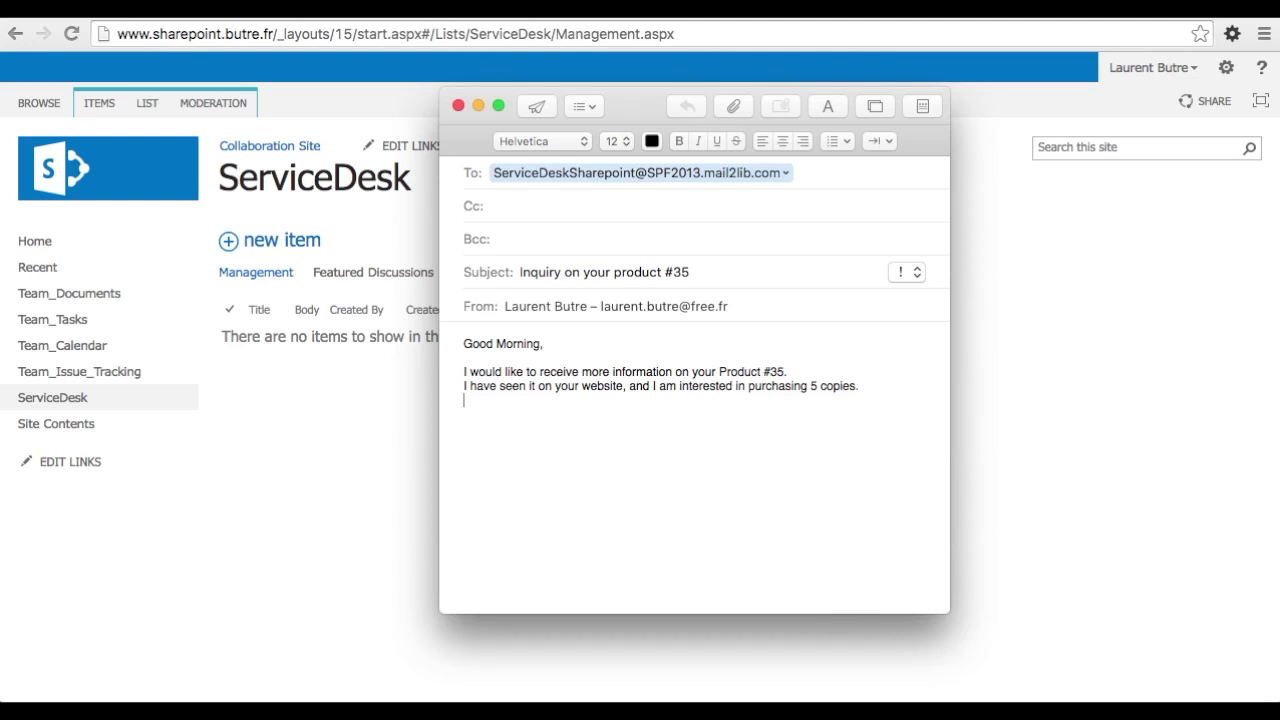
key("Return")
type("Thanks")
key("Return")
type("Laurent")
left_click(543, 105)
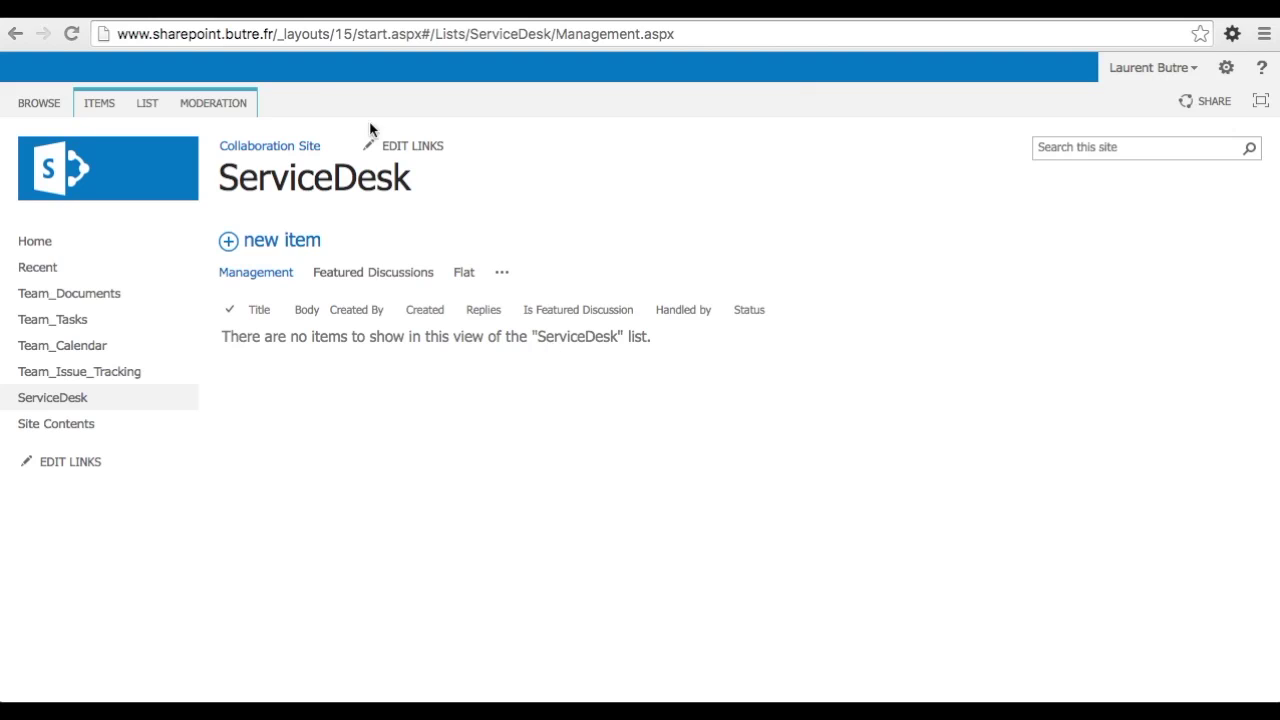
Reload the ServiceDesk list and open the product #35 inquiry for editing
left_click(71, 33)
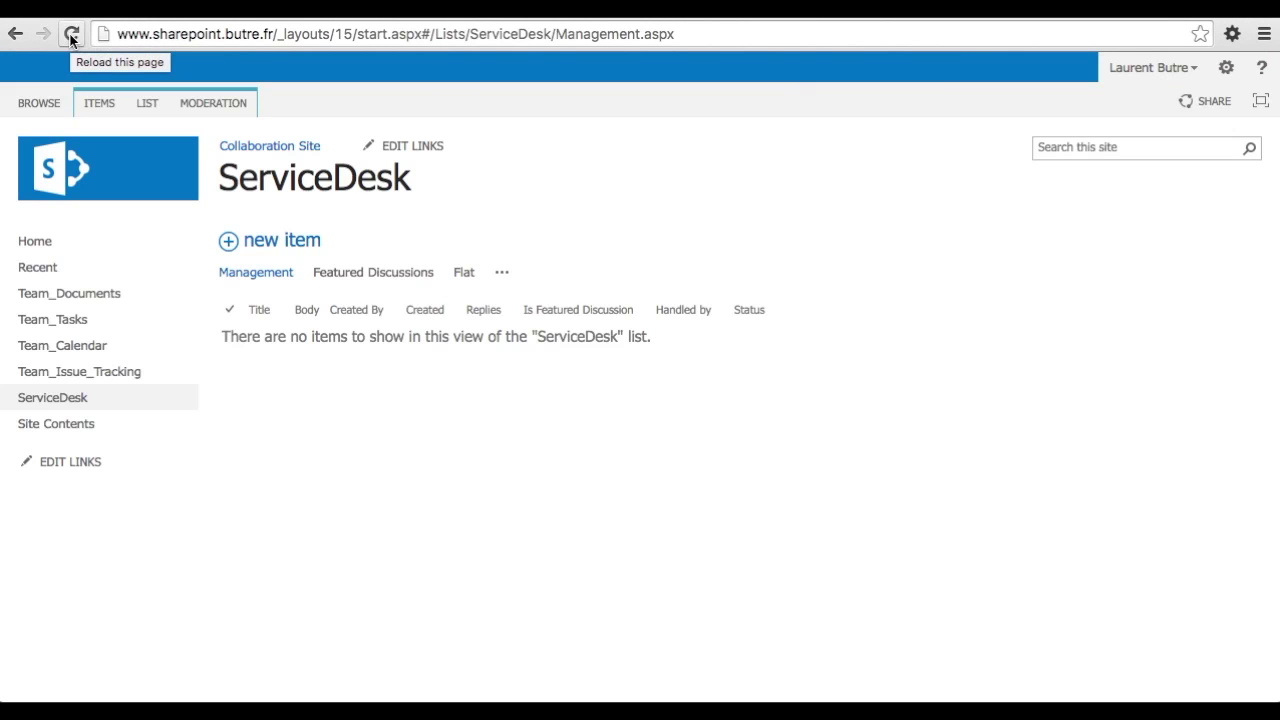
left_click(71, 34)
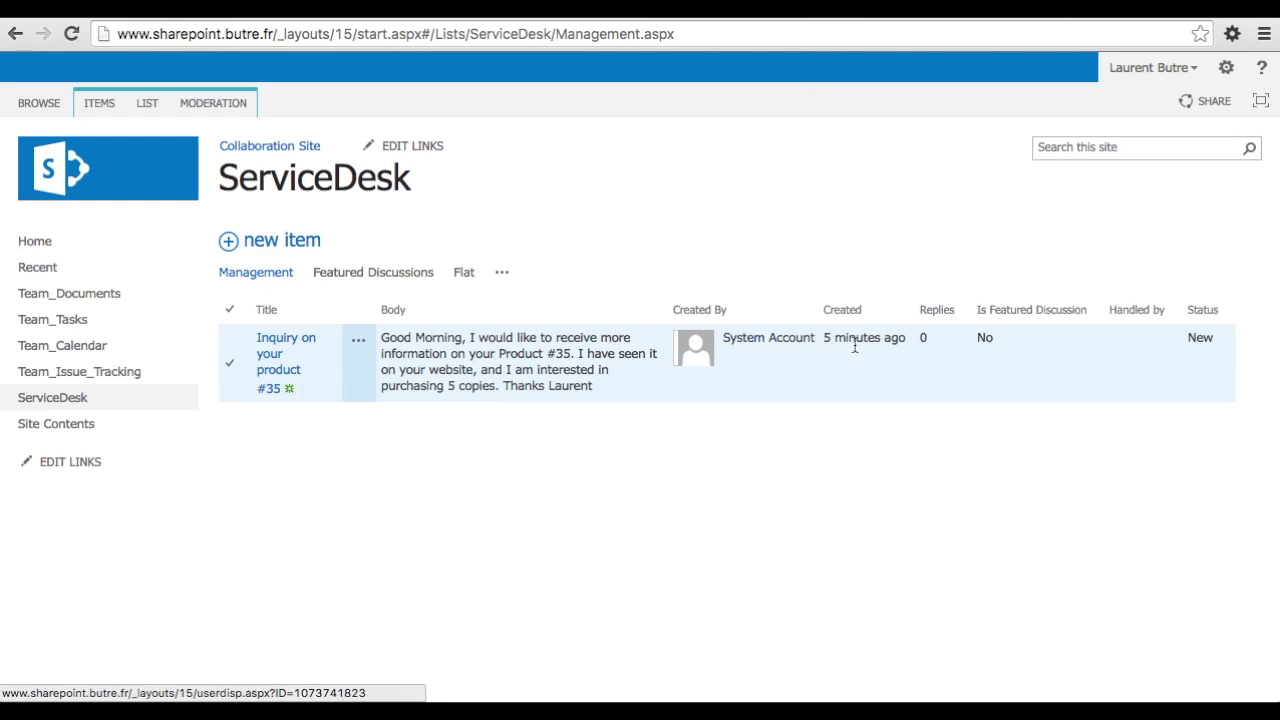
left_click(358, 364)
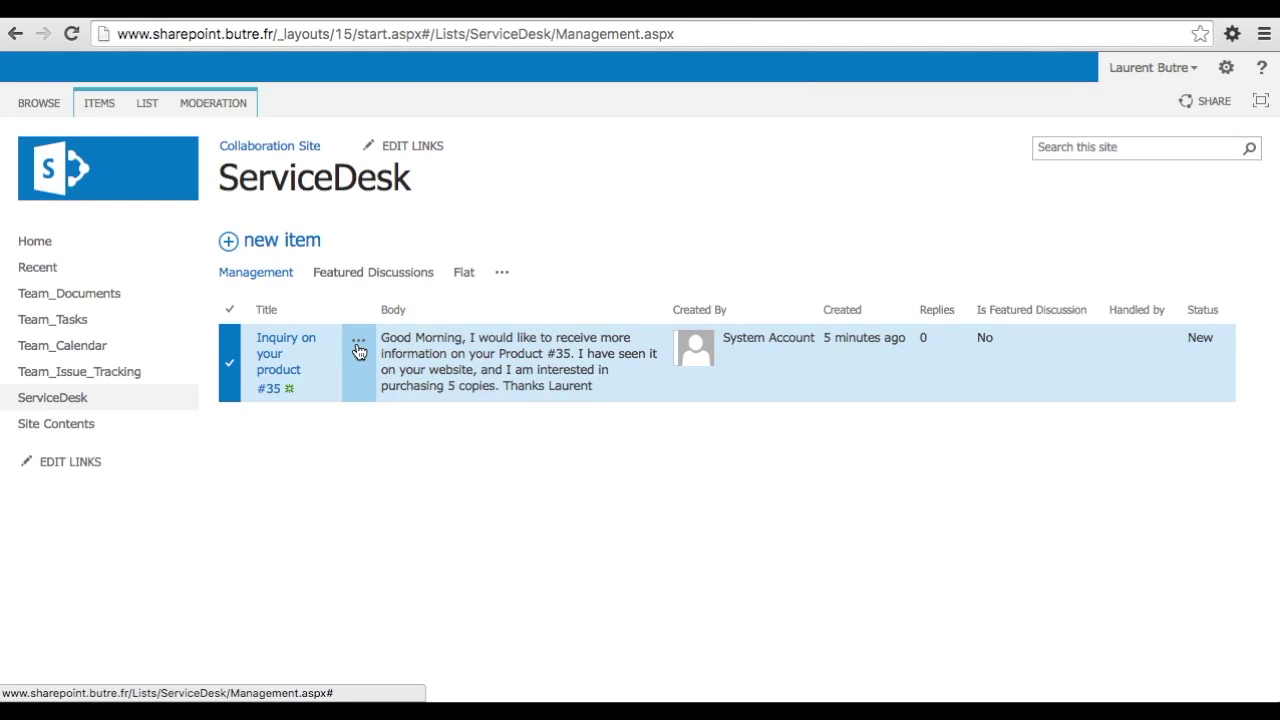
left_click(358, 347)
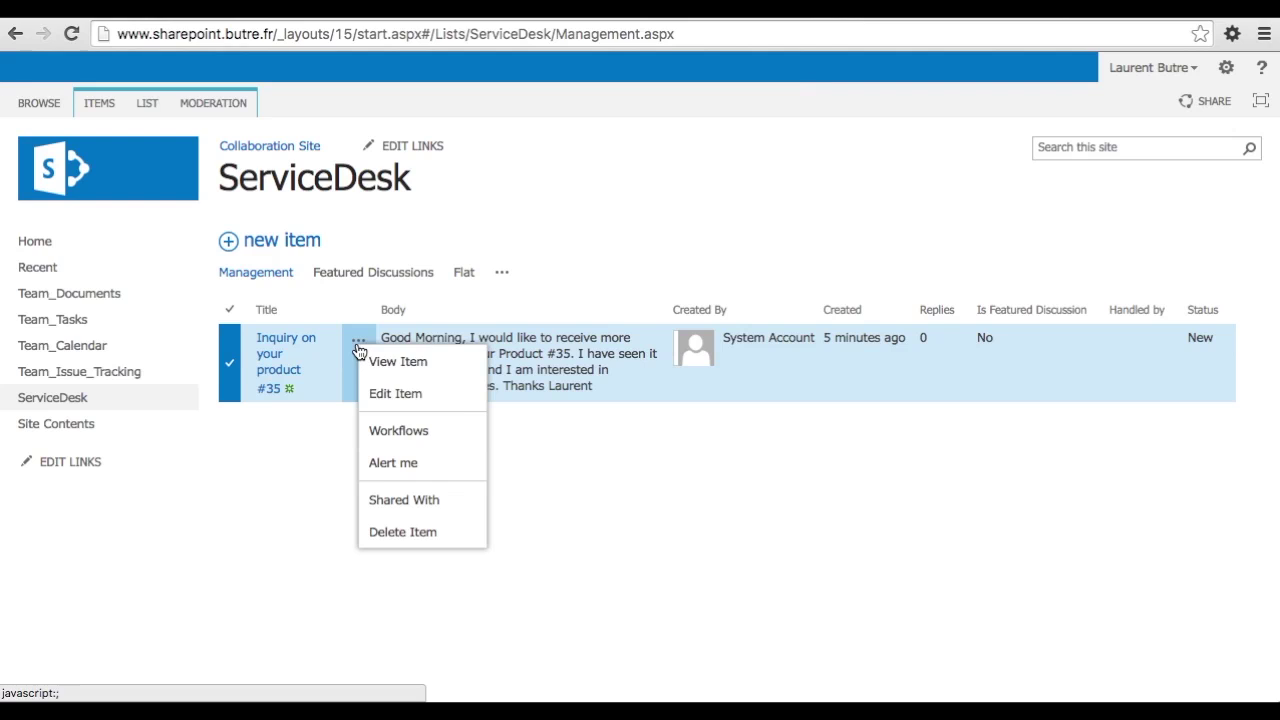
left_click(375, 396)
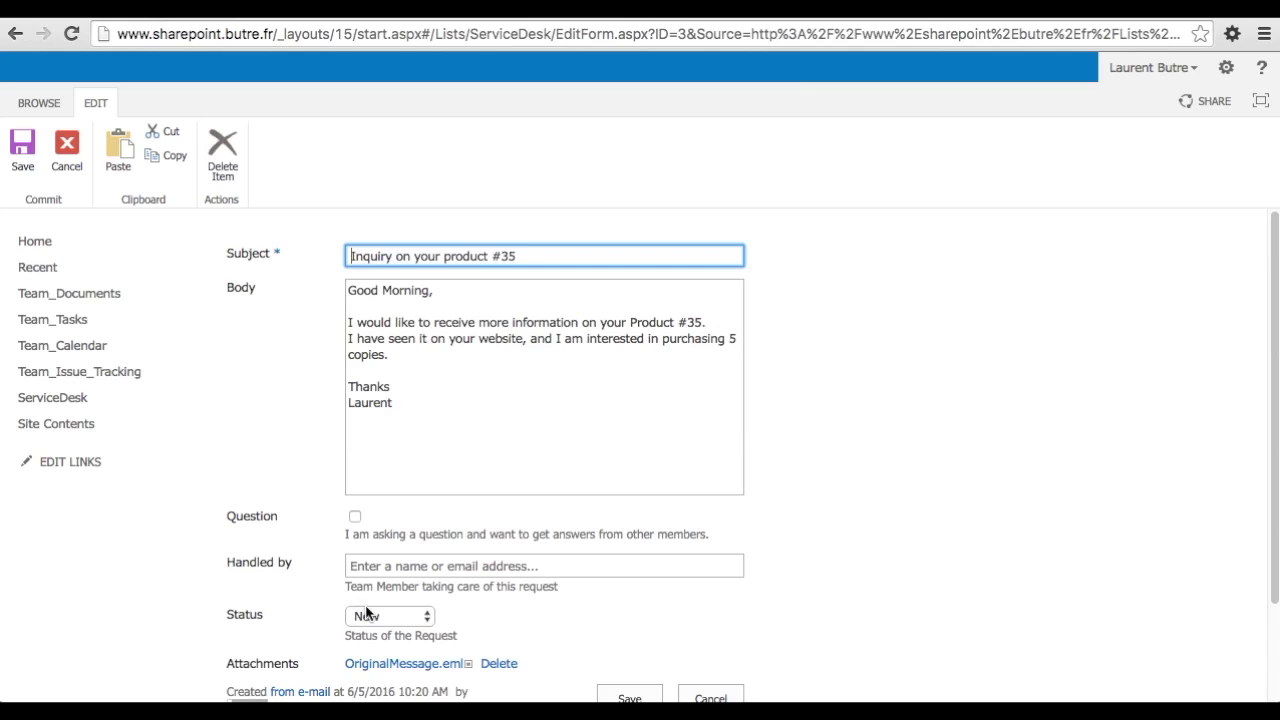
Set Status to In Progress, assign the suggested team member as handler, and save
left_click(389, 618)
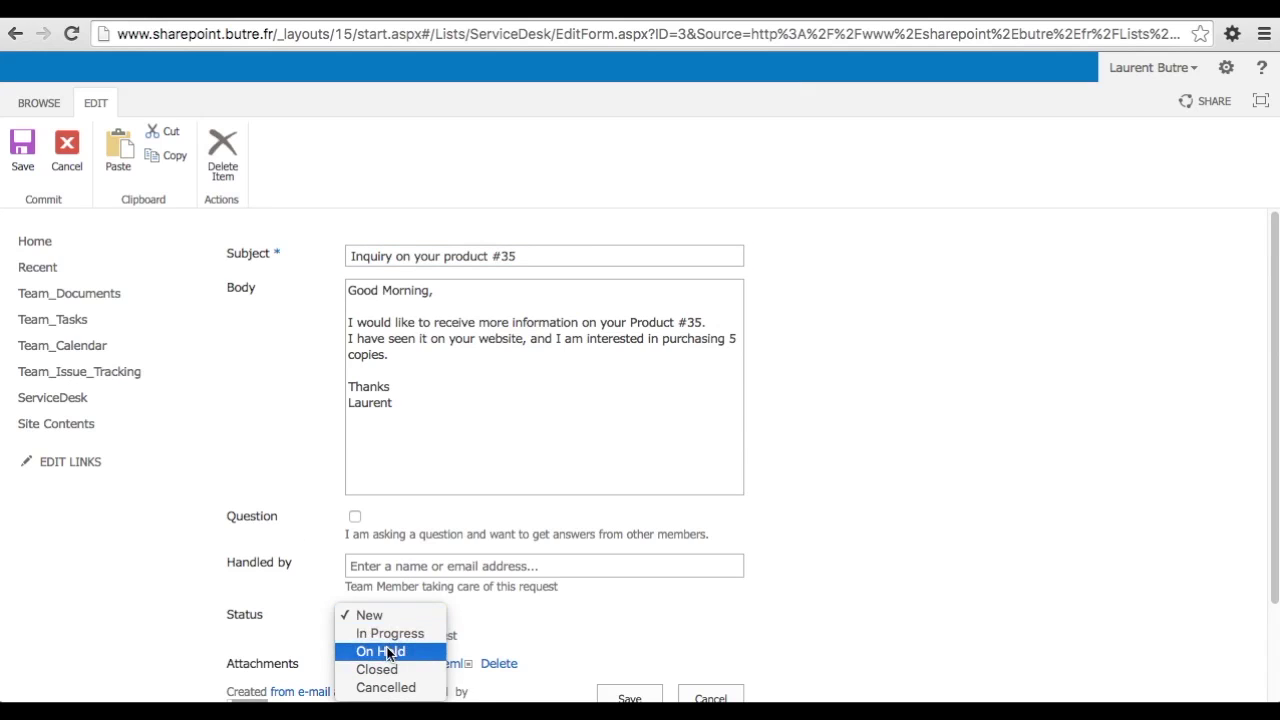
left_click(389, 647)
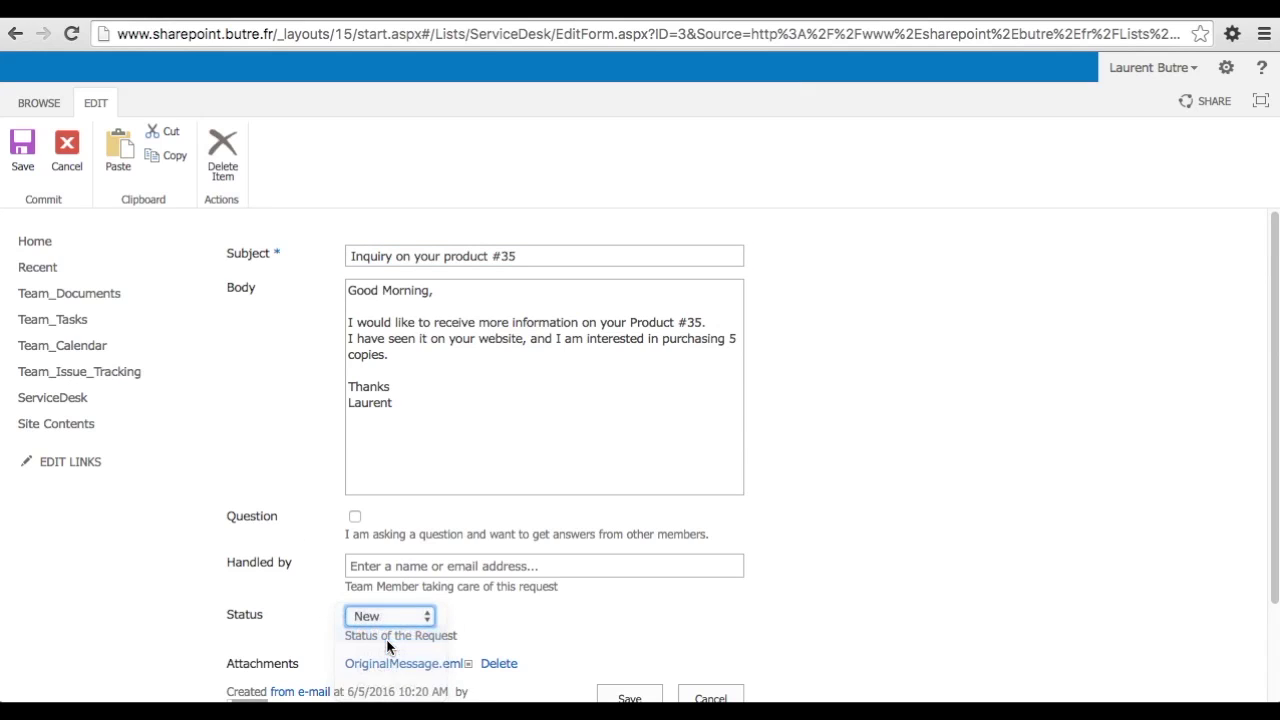
left_click(416, 568)
type("laurent")
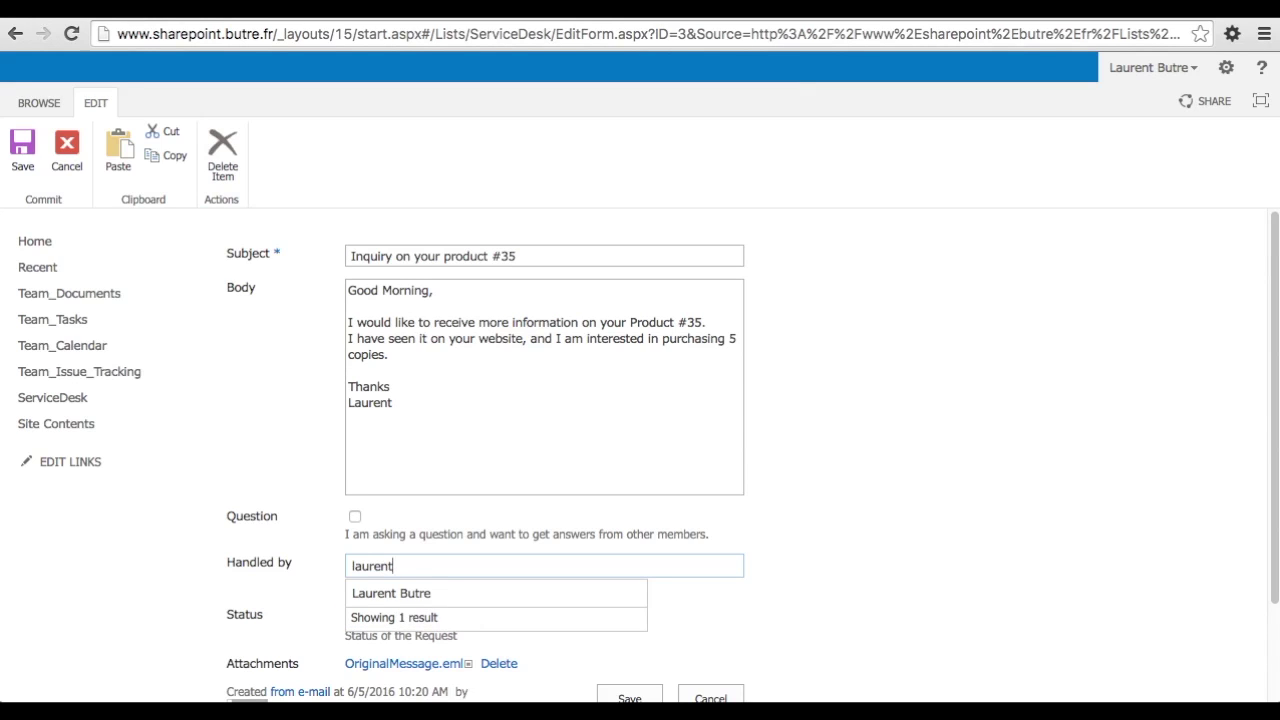
left_click(422, 602)
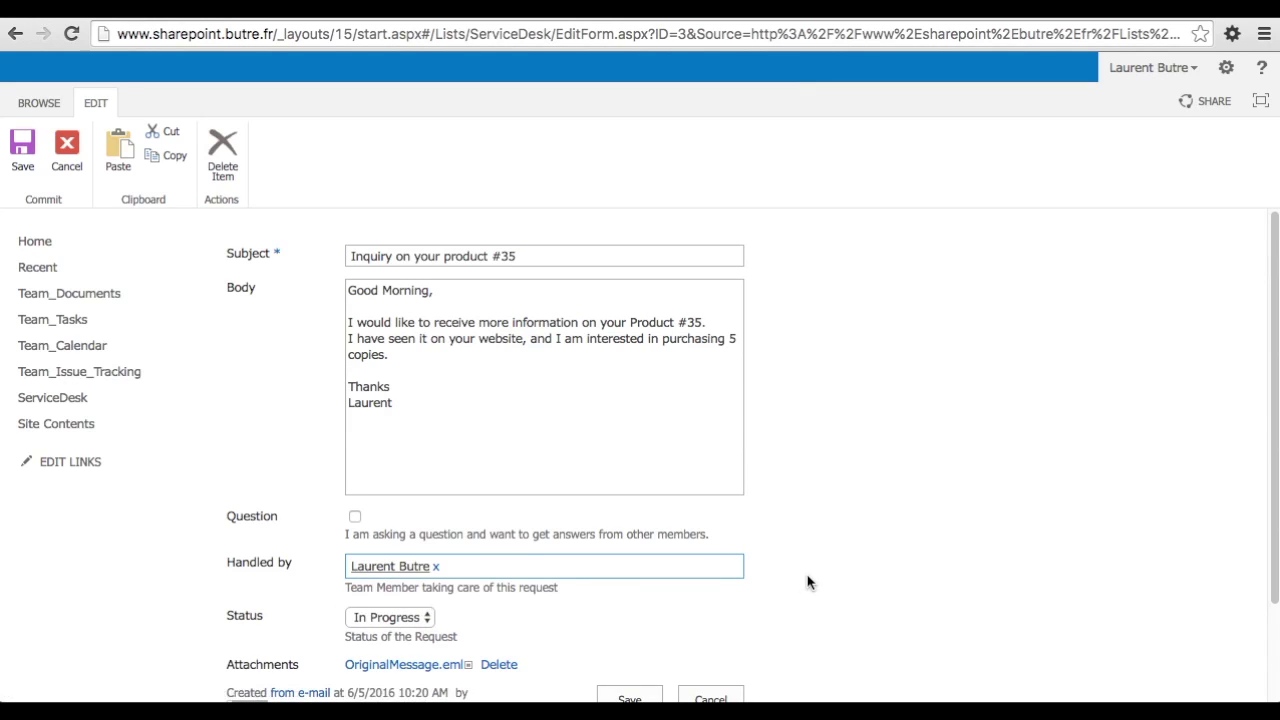
scroll(808, 582, "down", 2)
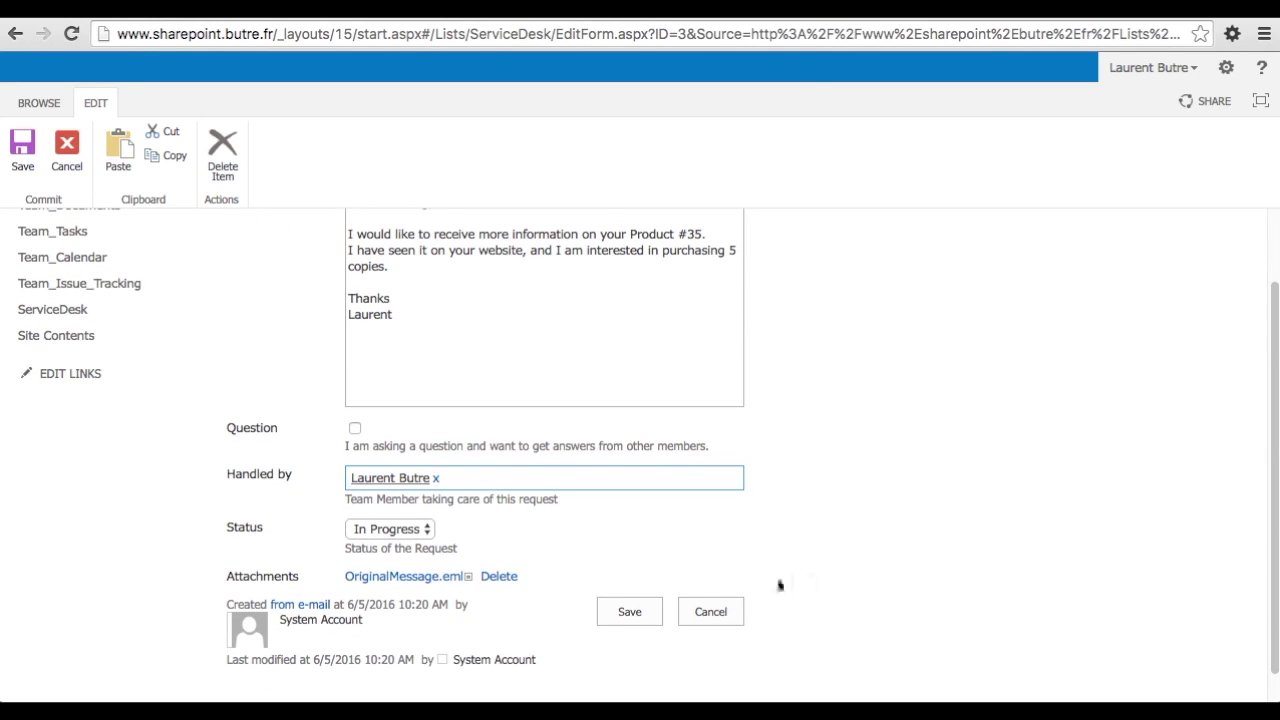
left_click(619, 612)
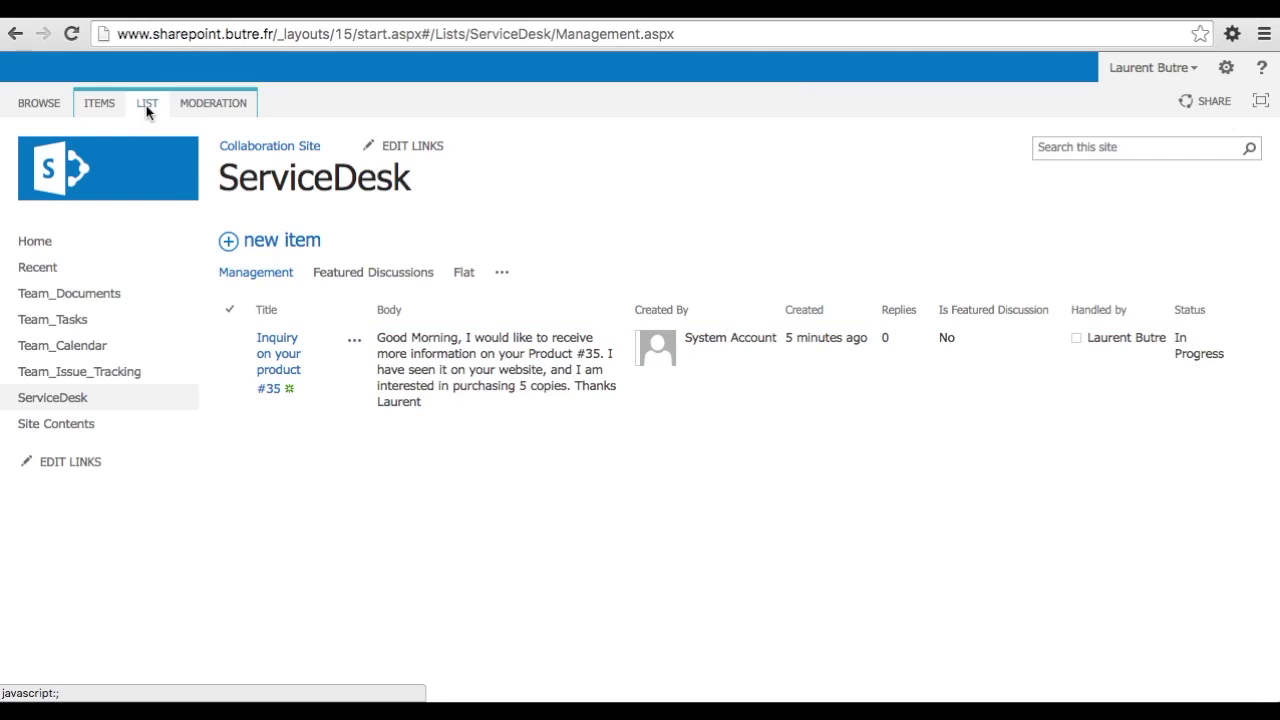
Set an alert on the ServiceDesk list for All changes, sent immediately
left_click(146, 105)
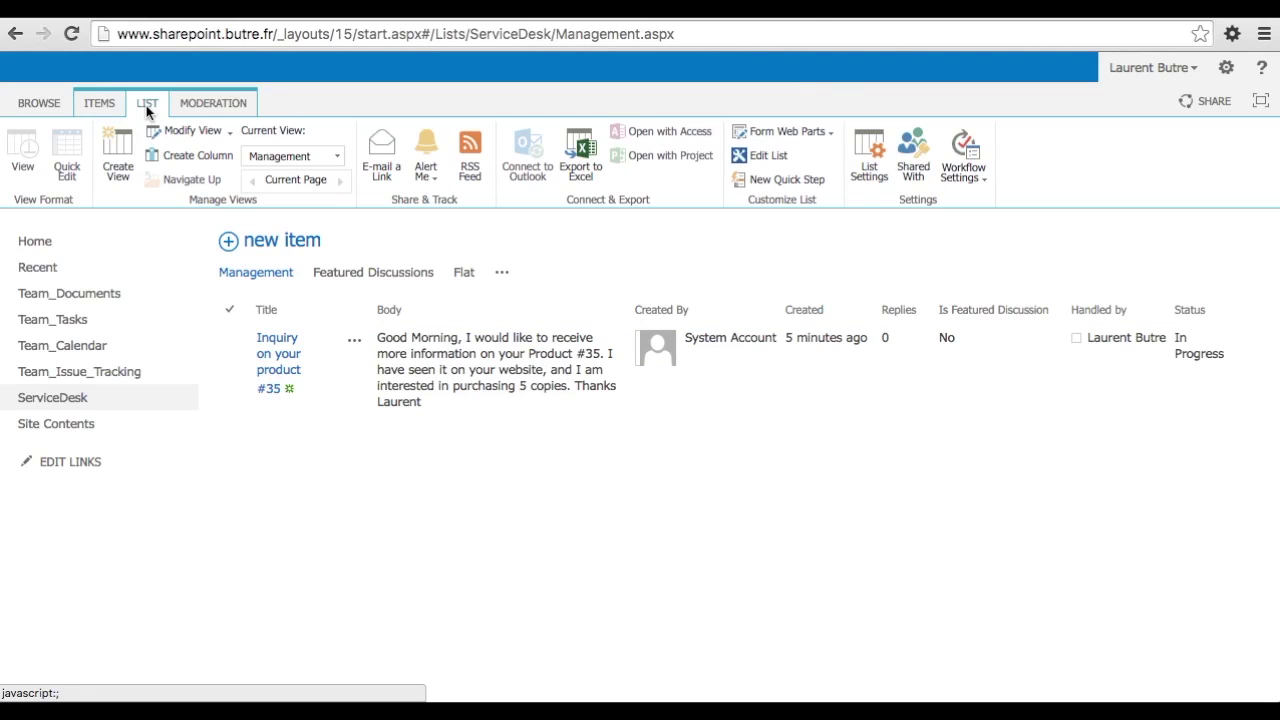
left_click(422, 178)
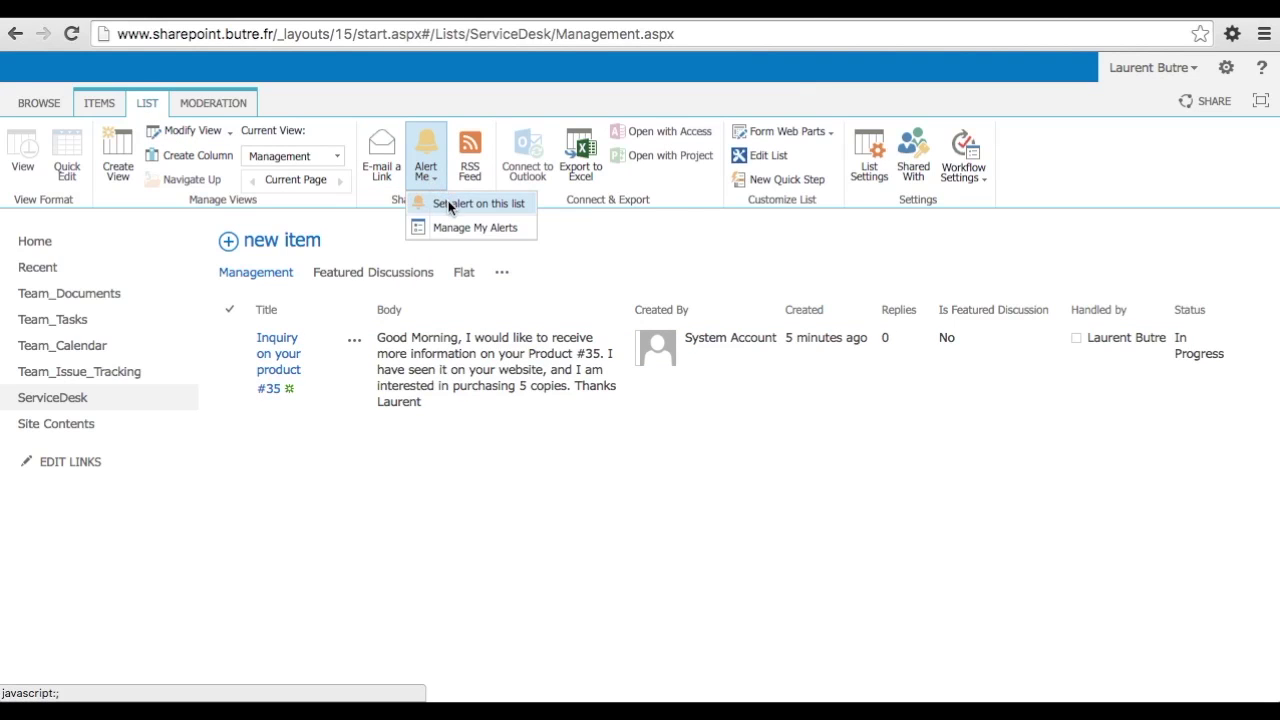
left_click(448, 205)
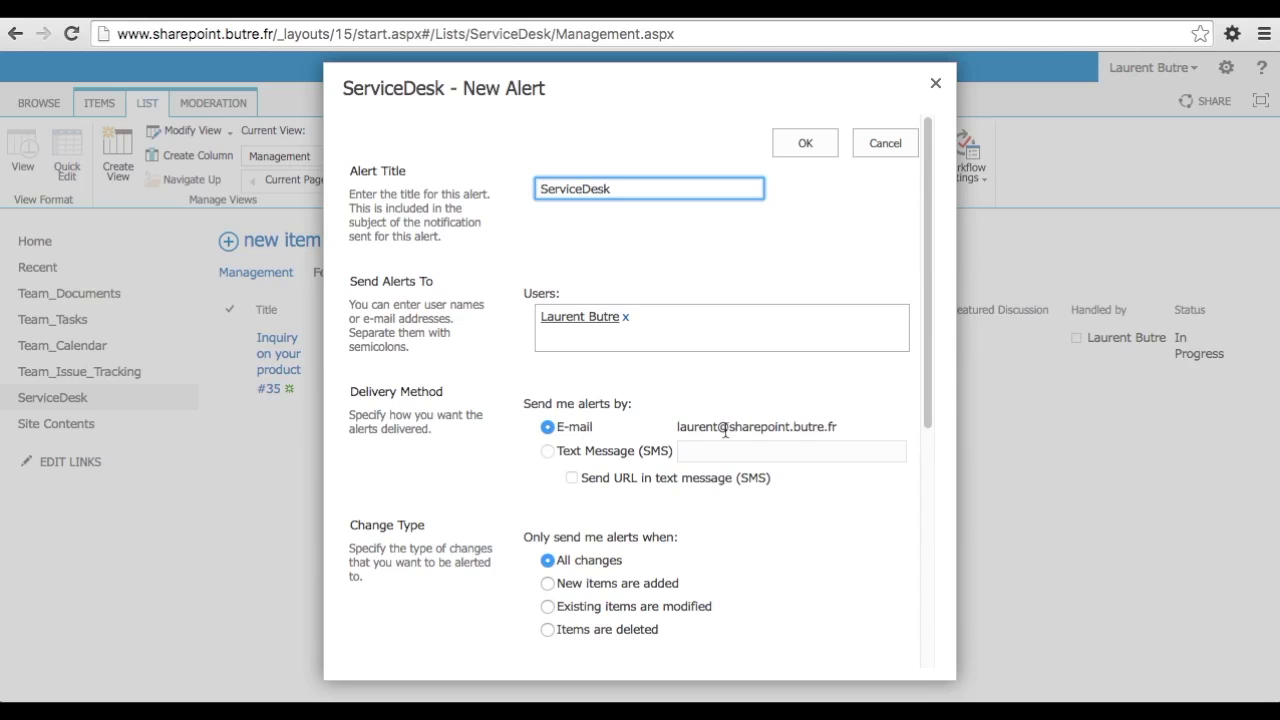
scroll(490, 474, "down", 5)
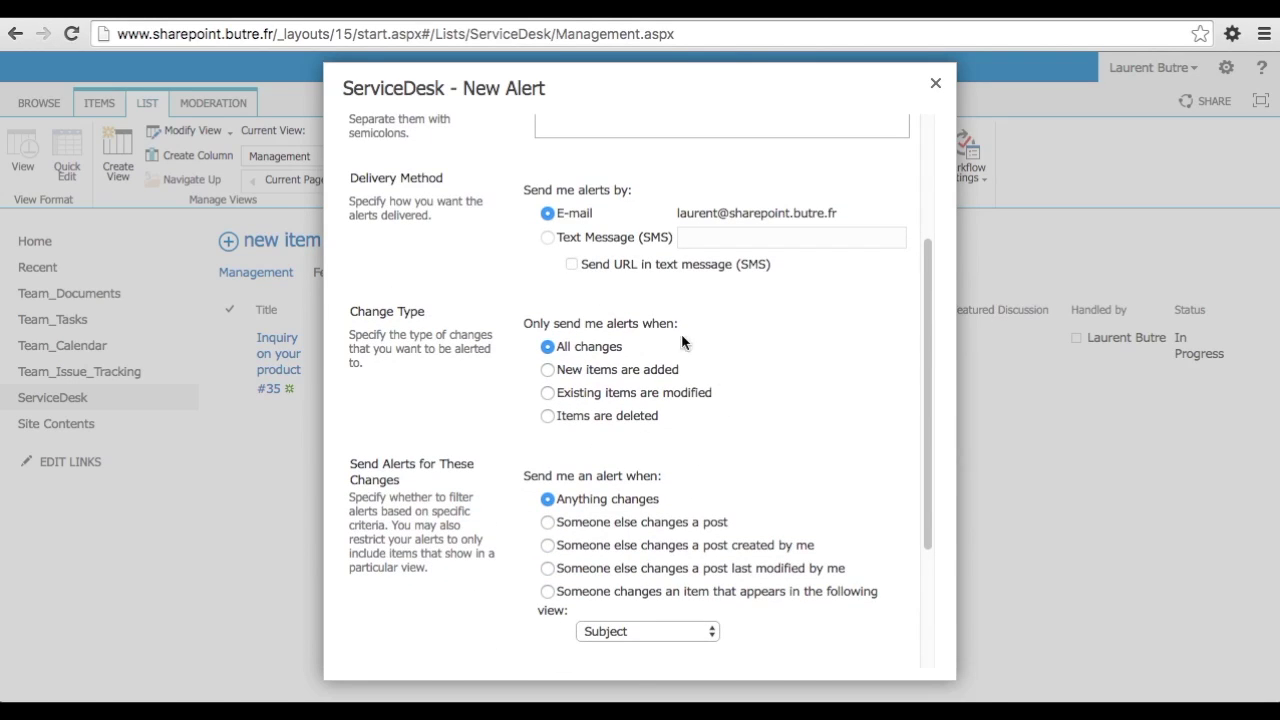
scroll(537, 432, "down", 2)
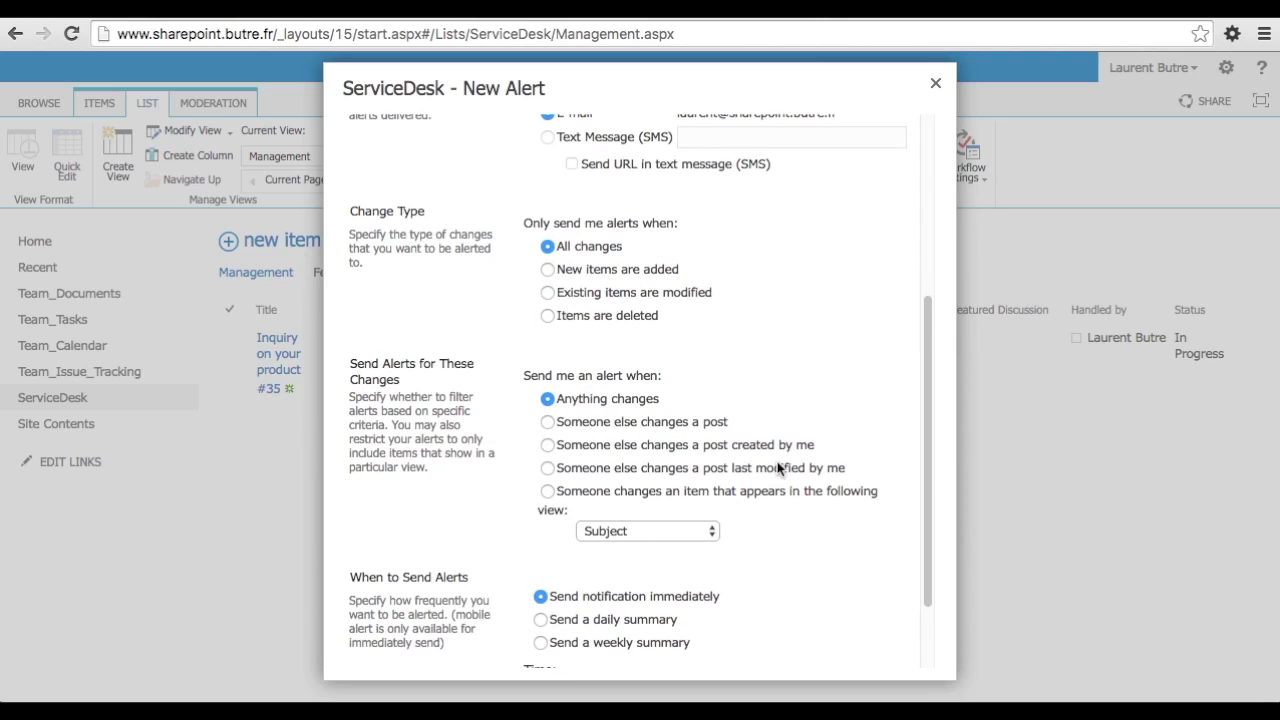
scroll(704, 385, "down", 2)
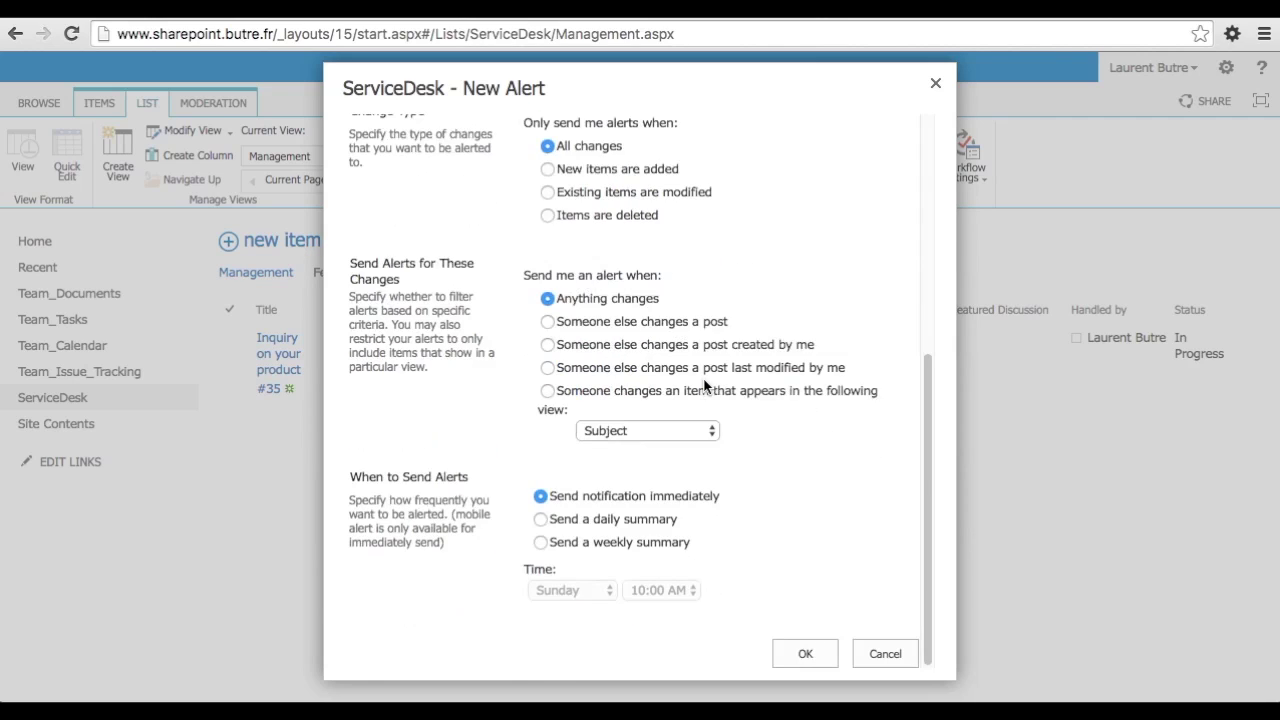
left_click(805, 655)
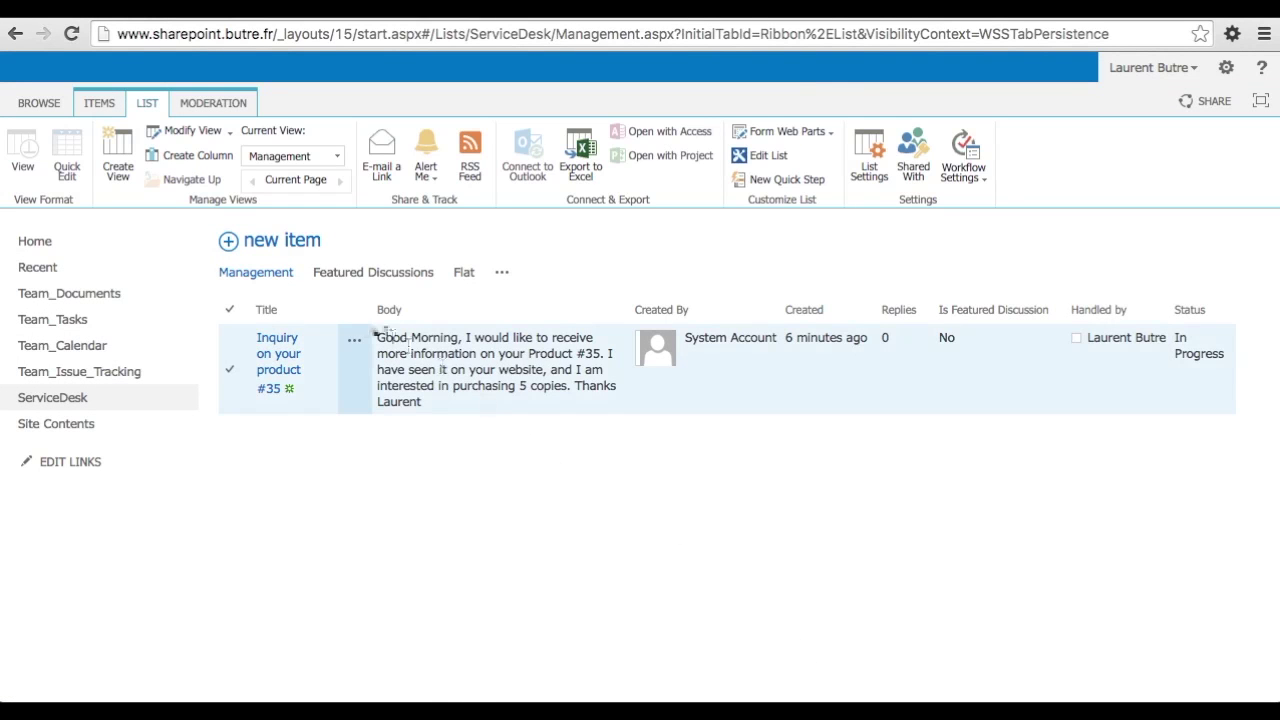
left_click(353, 347)
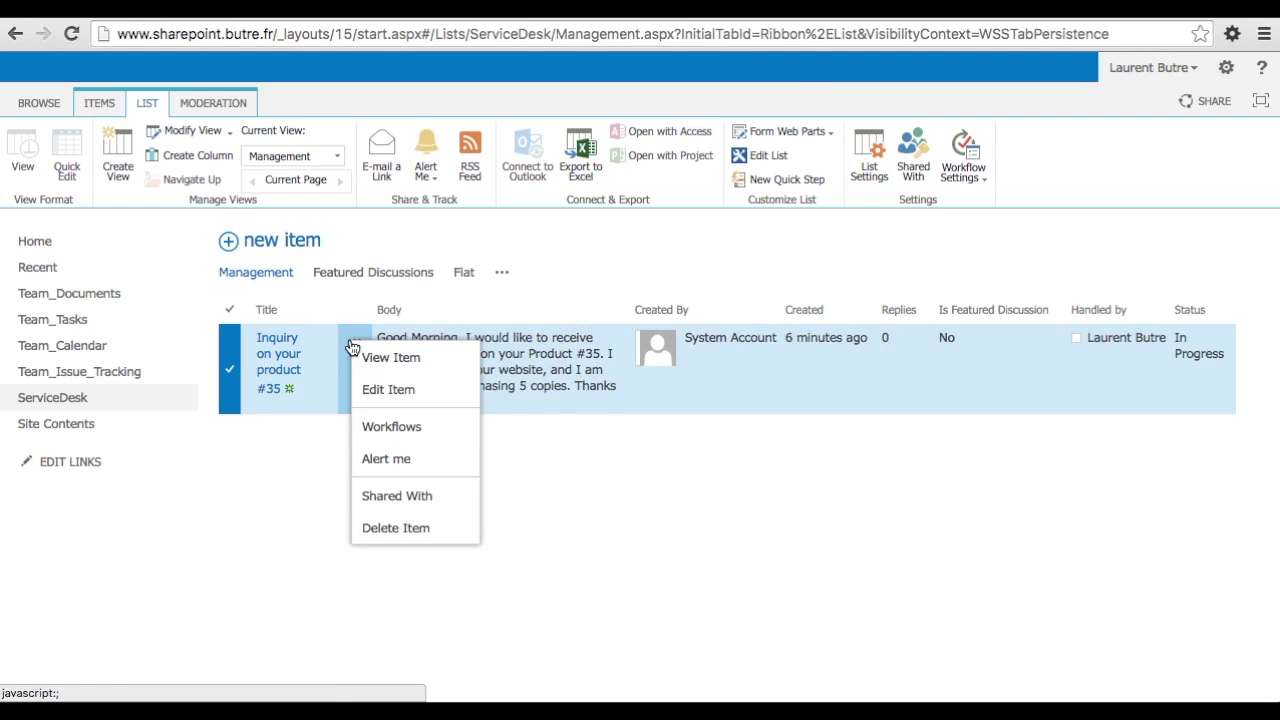
left_click(393, 391)
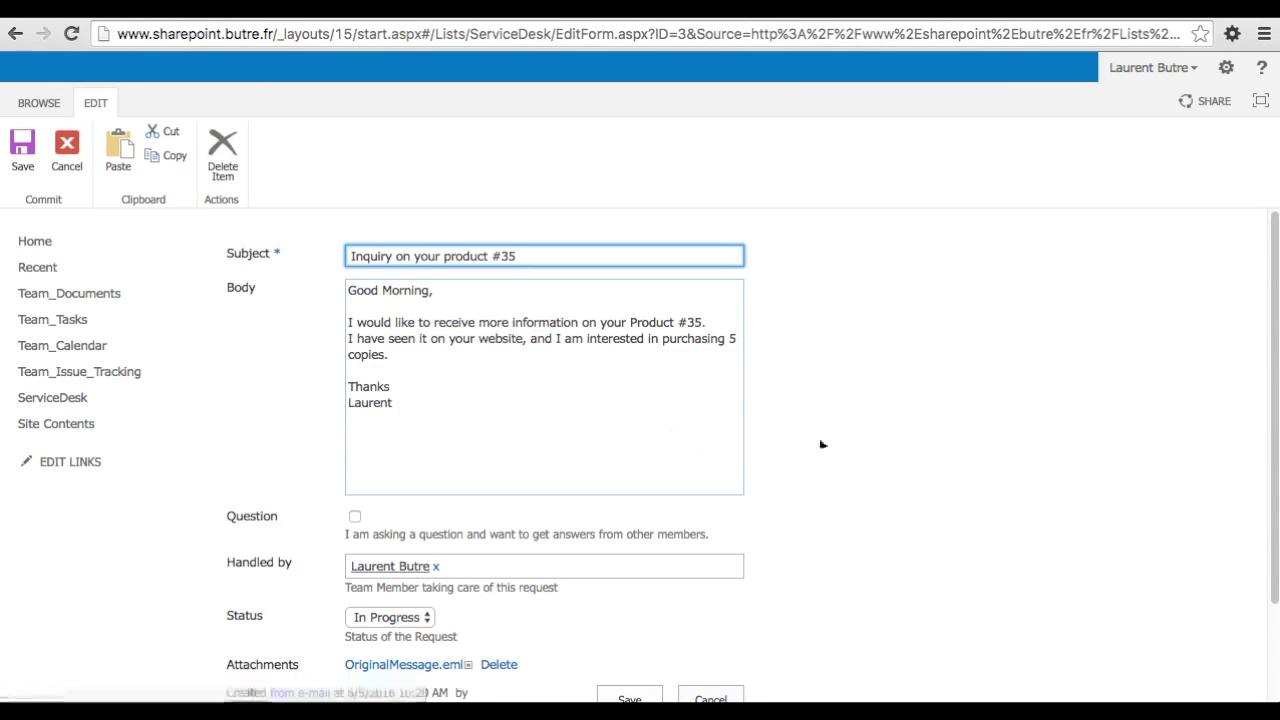
scroll(854, 436, "down", 3)
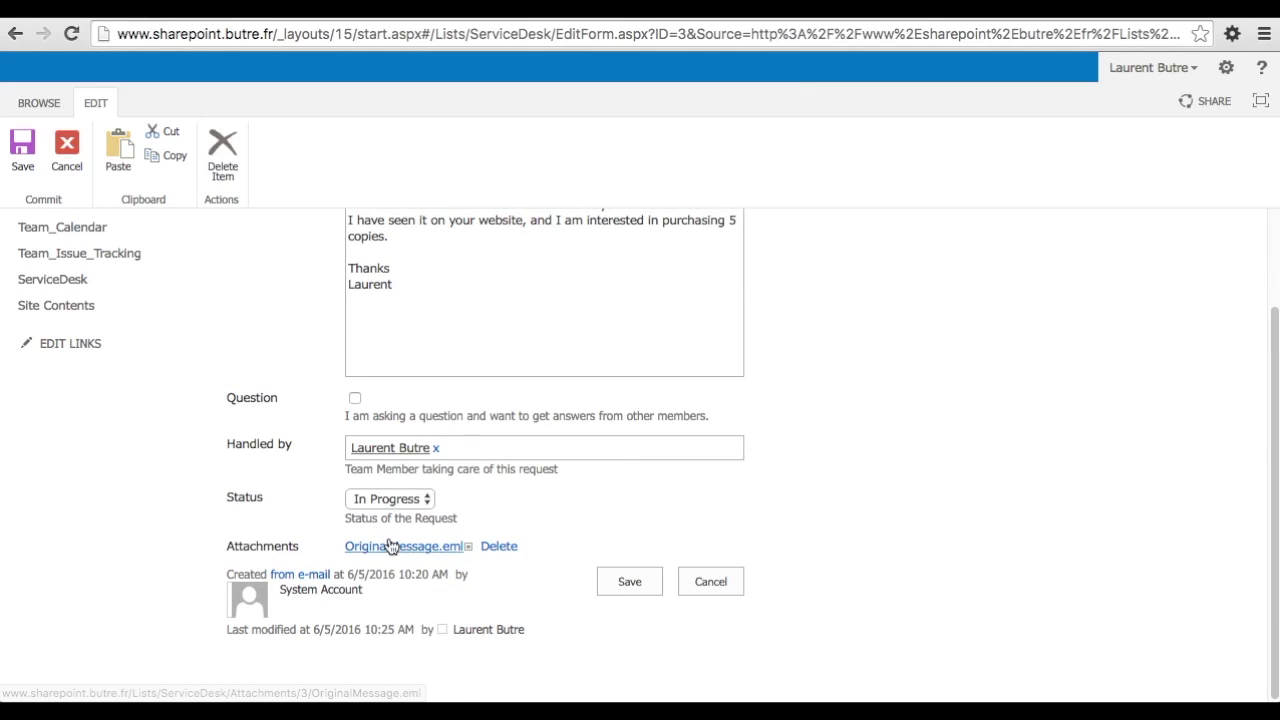
left_click(711, 583)
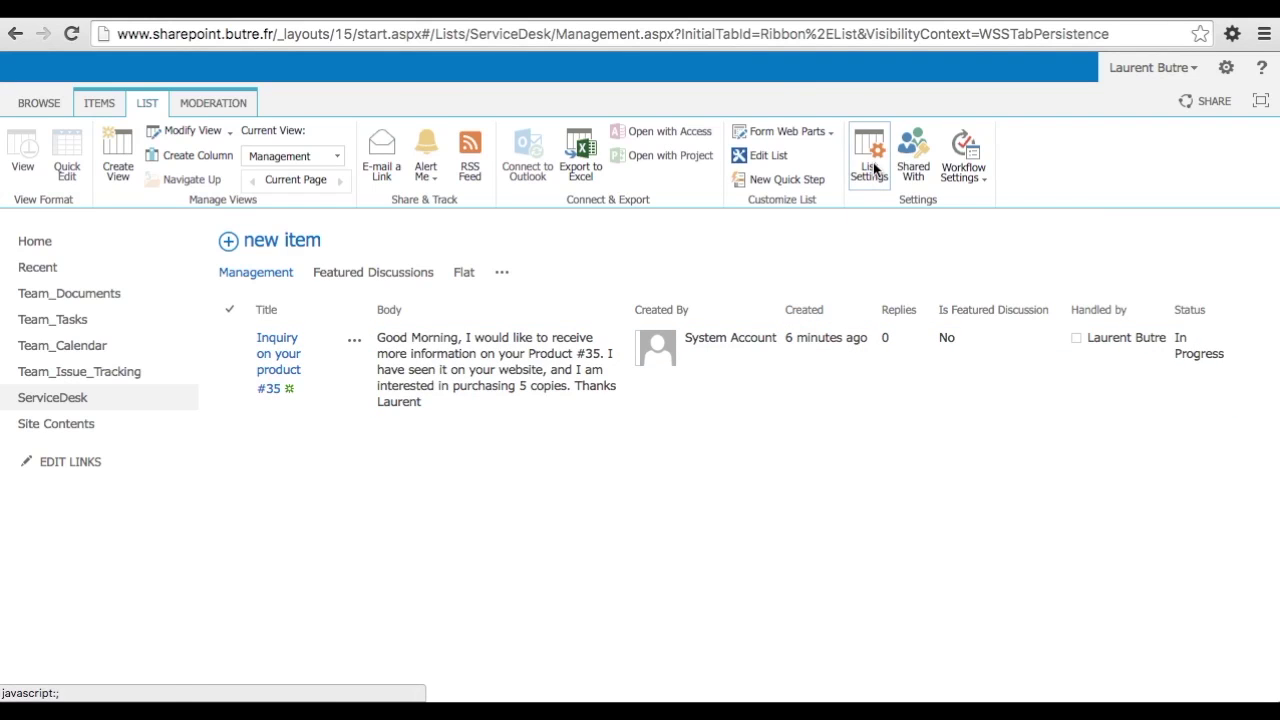
left_click(873, 168)
Start a new column named 'Follow up Action' with type Multiple lines of text
scroll(437, 431, "down", 4)
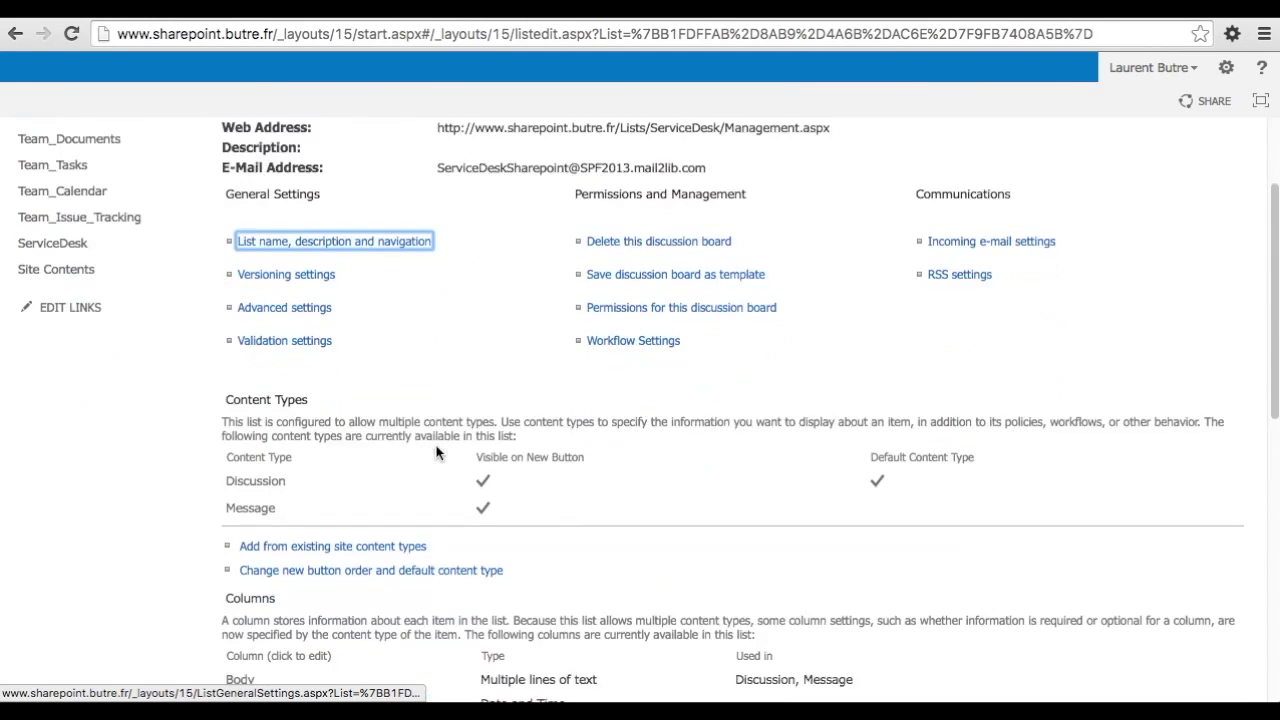
scroll(437, 451, "down", 2)
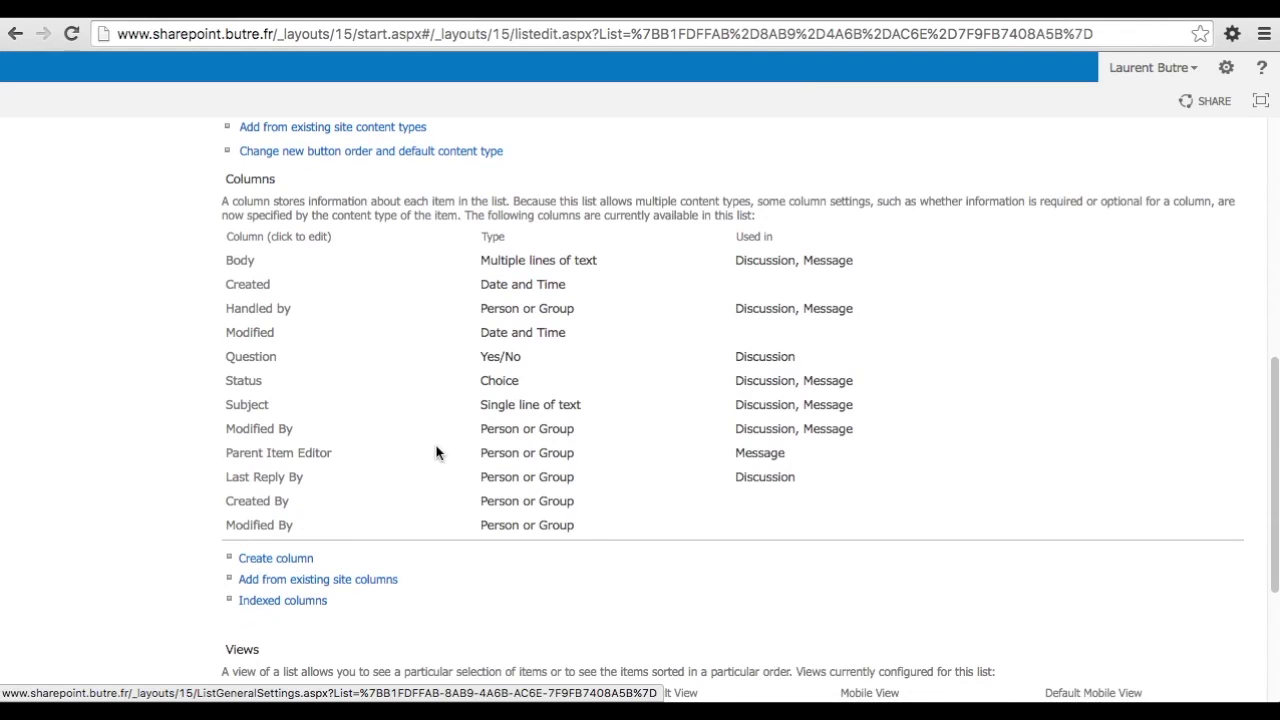
left_click(299, 560)
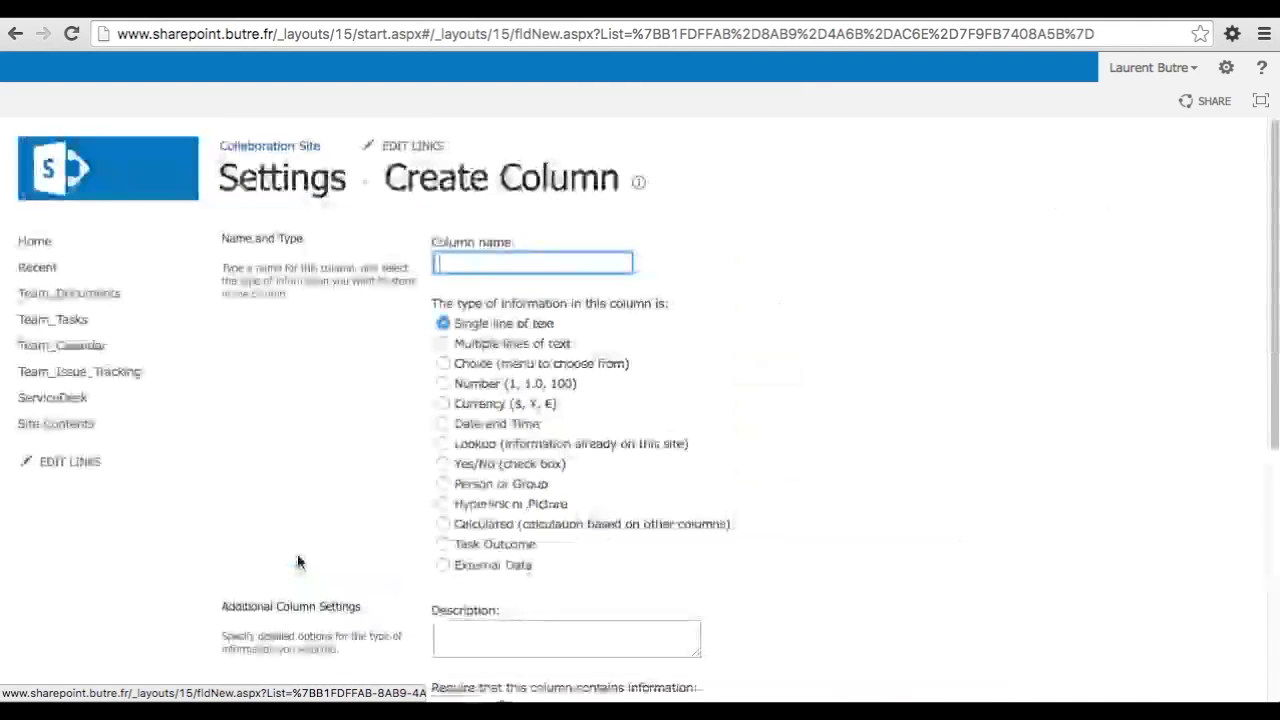
type("Fo")
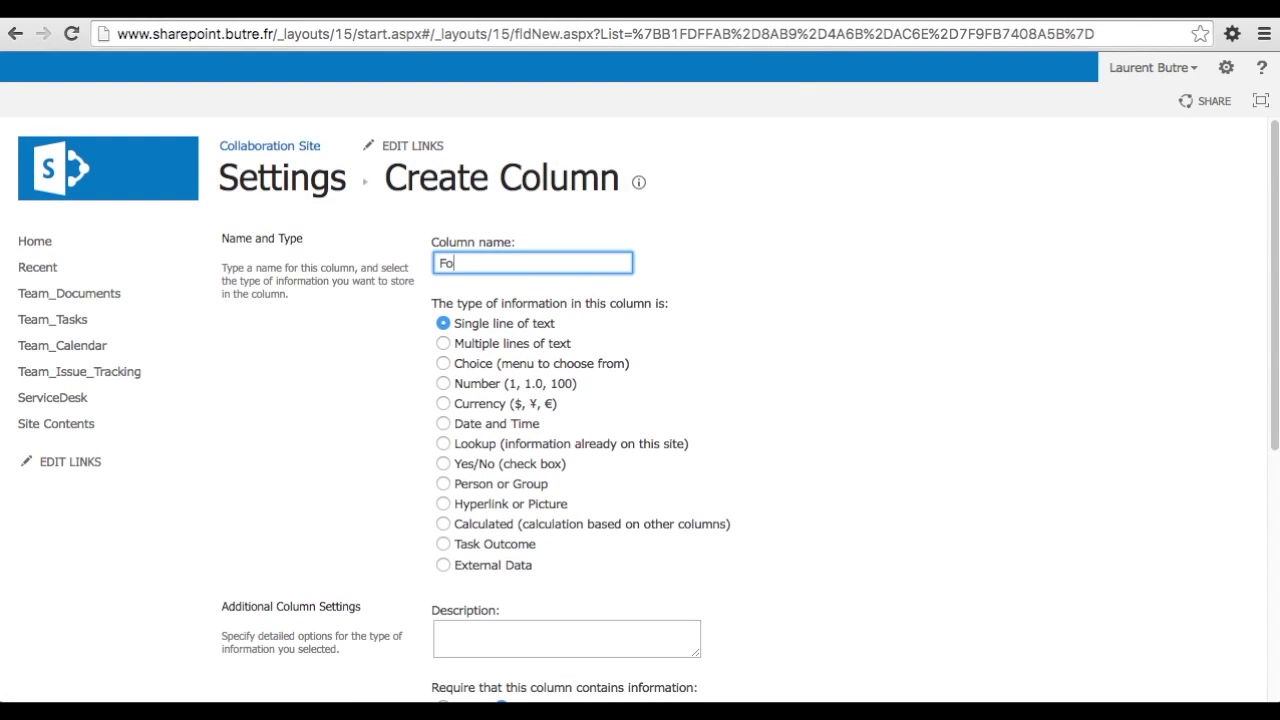
type("llow up Action")
left_click(442, 350)
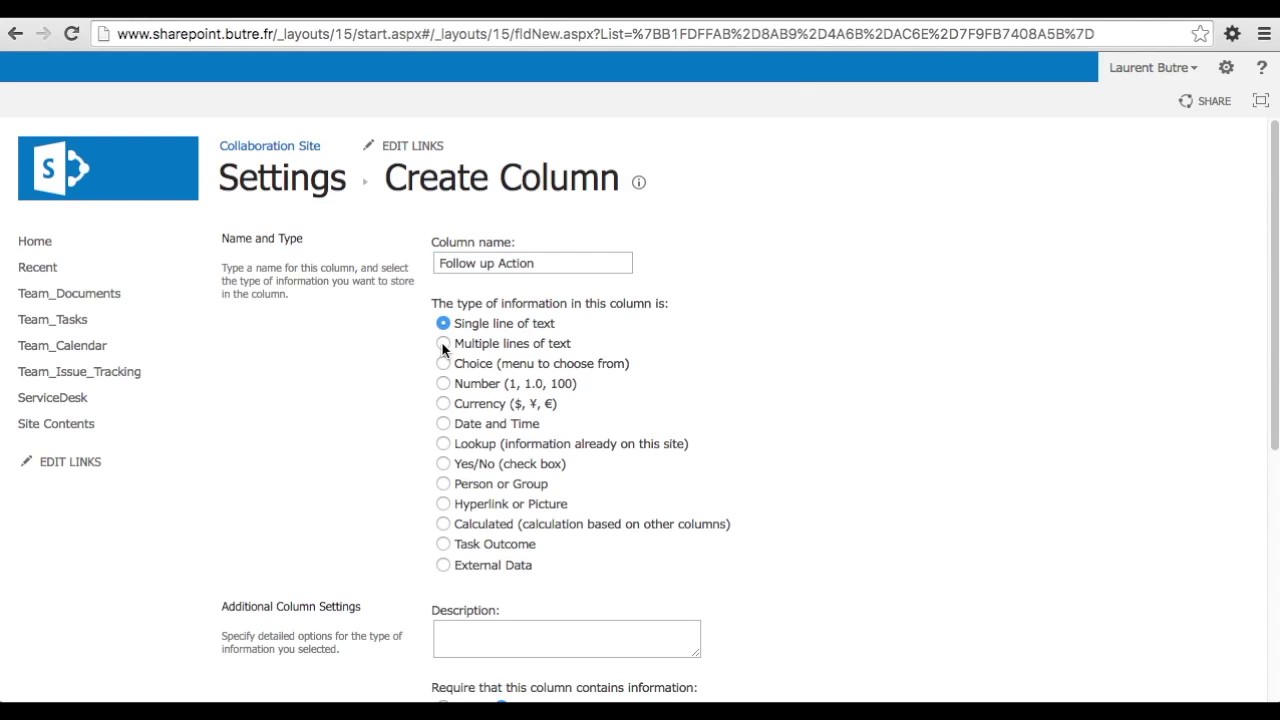
left_click(443, 344)
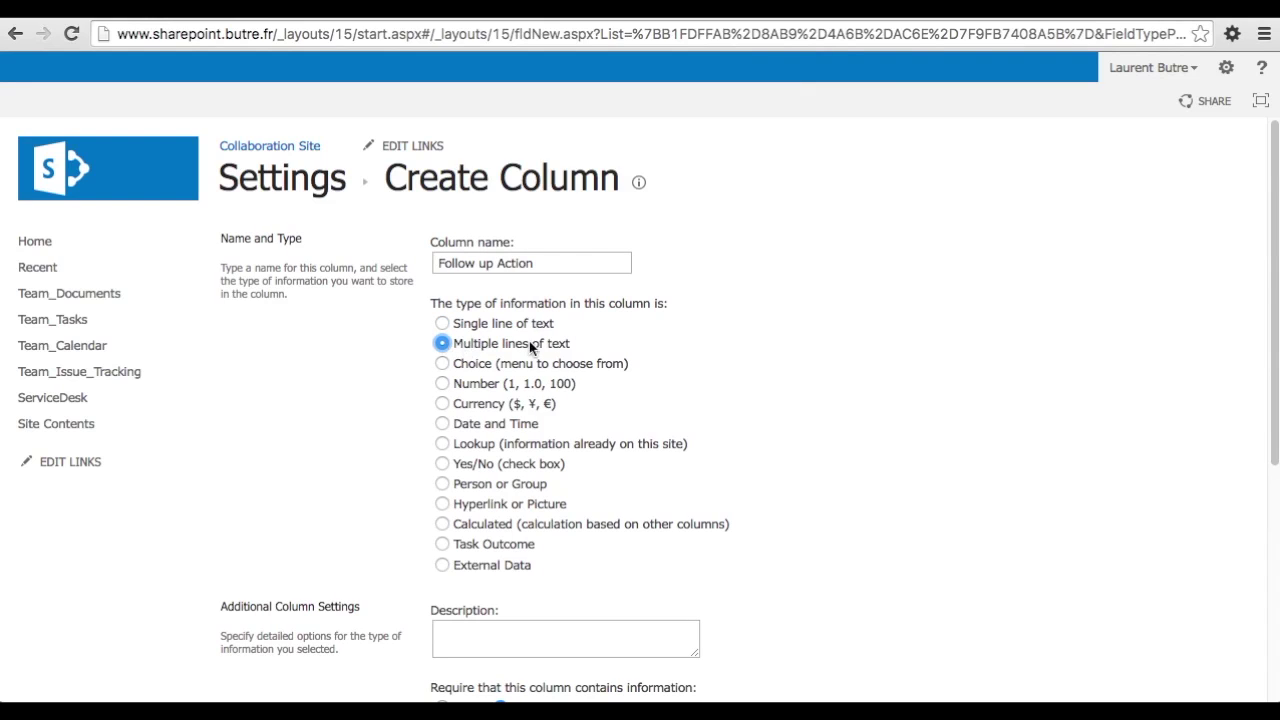
Add the description 'Describe what has been done on this request' and create the column
scroll(844, 373, "down", 3)
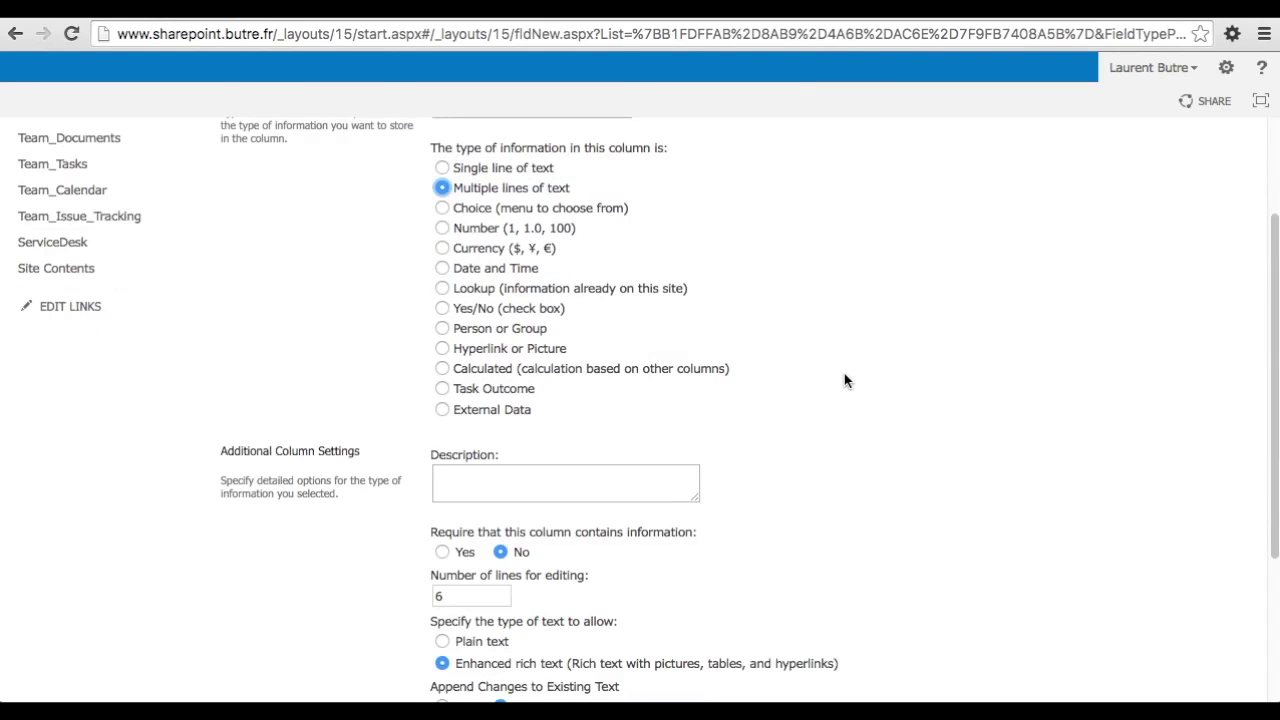
left_click(580, 475)
type("Descri")
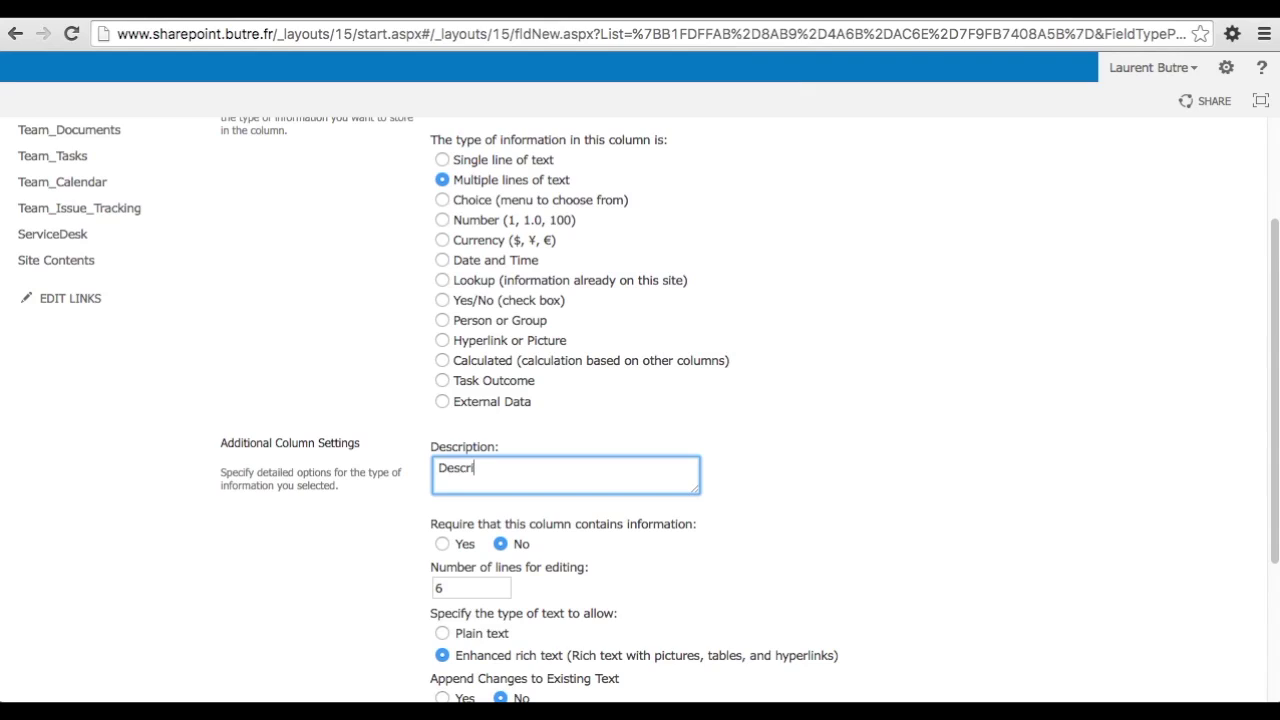
type("be what has been done ")
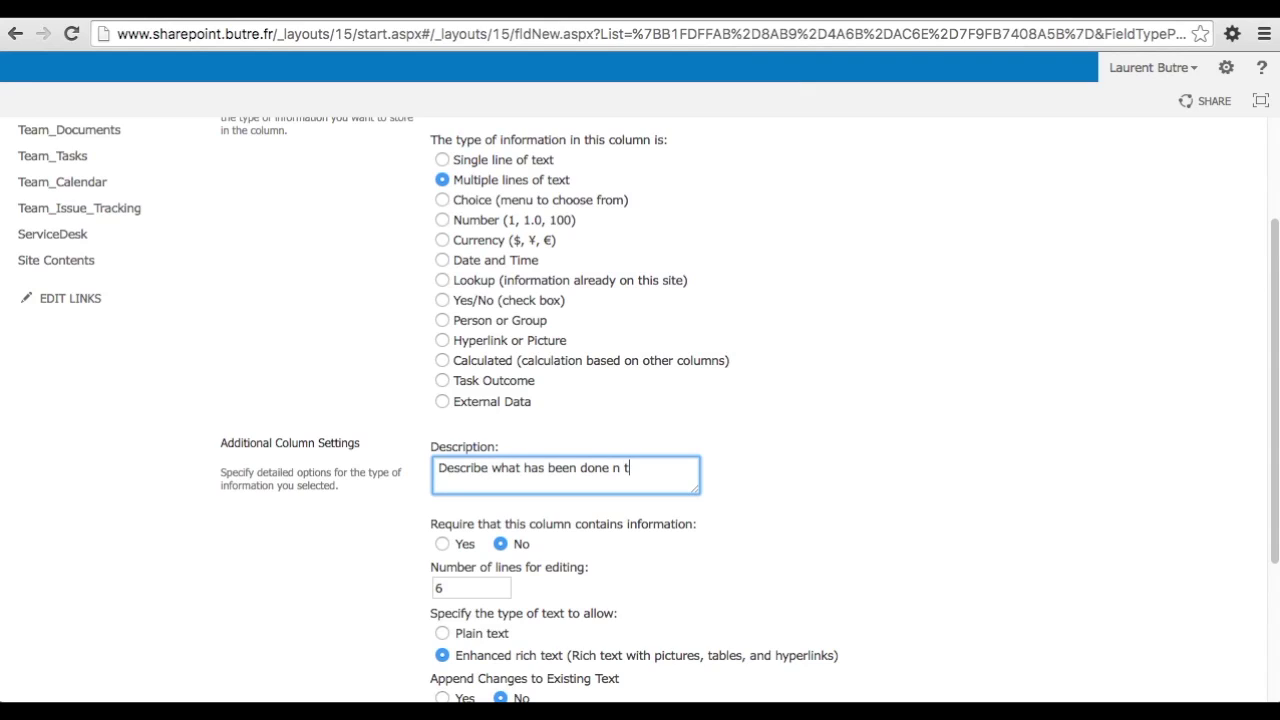
type("on this request")
key("BackSpace")
key("BackSpace")
type("est")
left_click(834, 510)
scroll(834, 510, "down", 2)
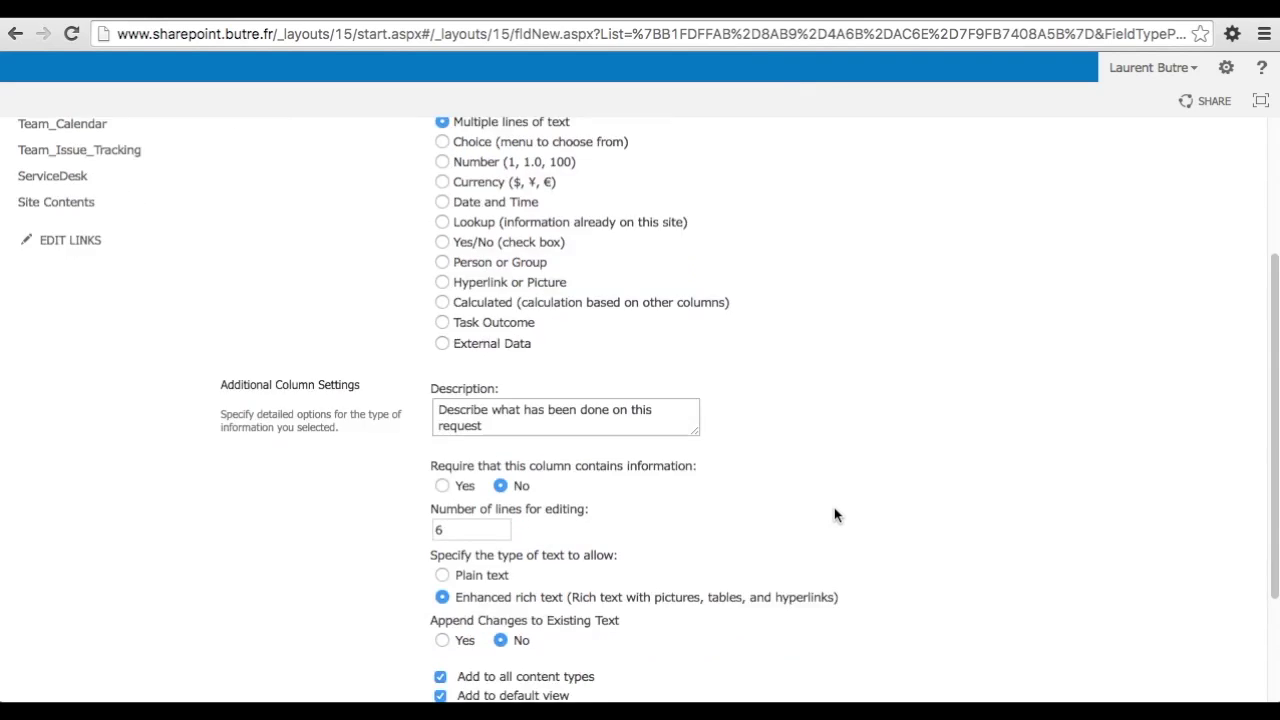
scroll(835, 513, "down", 1)
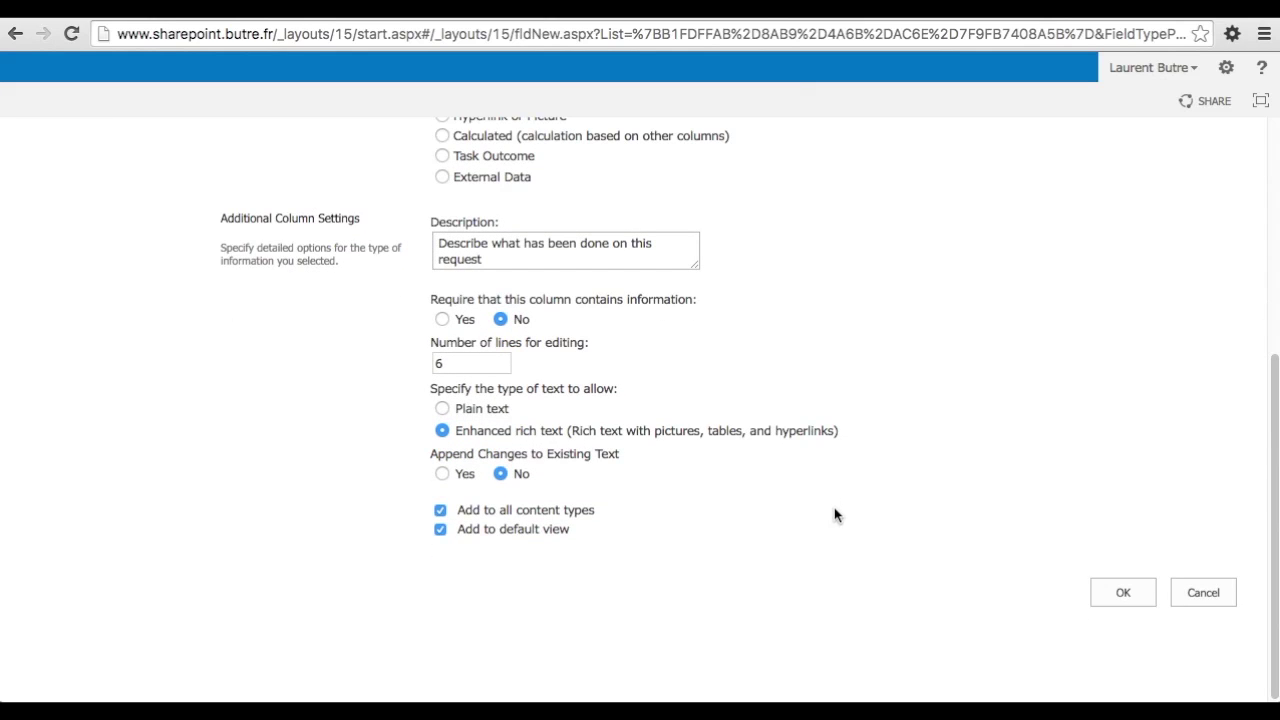
left_click(1112, 595)
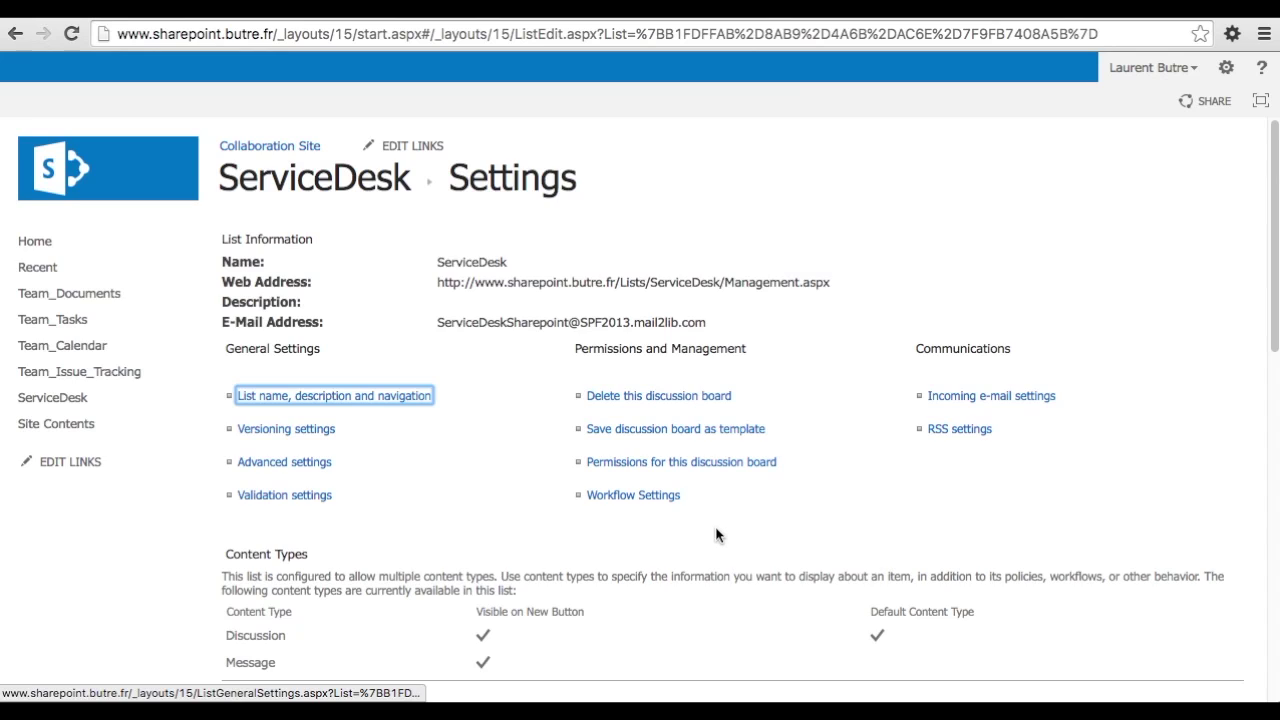
scroll(716, 535, "down", 10)
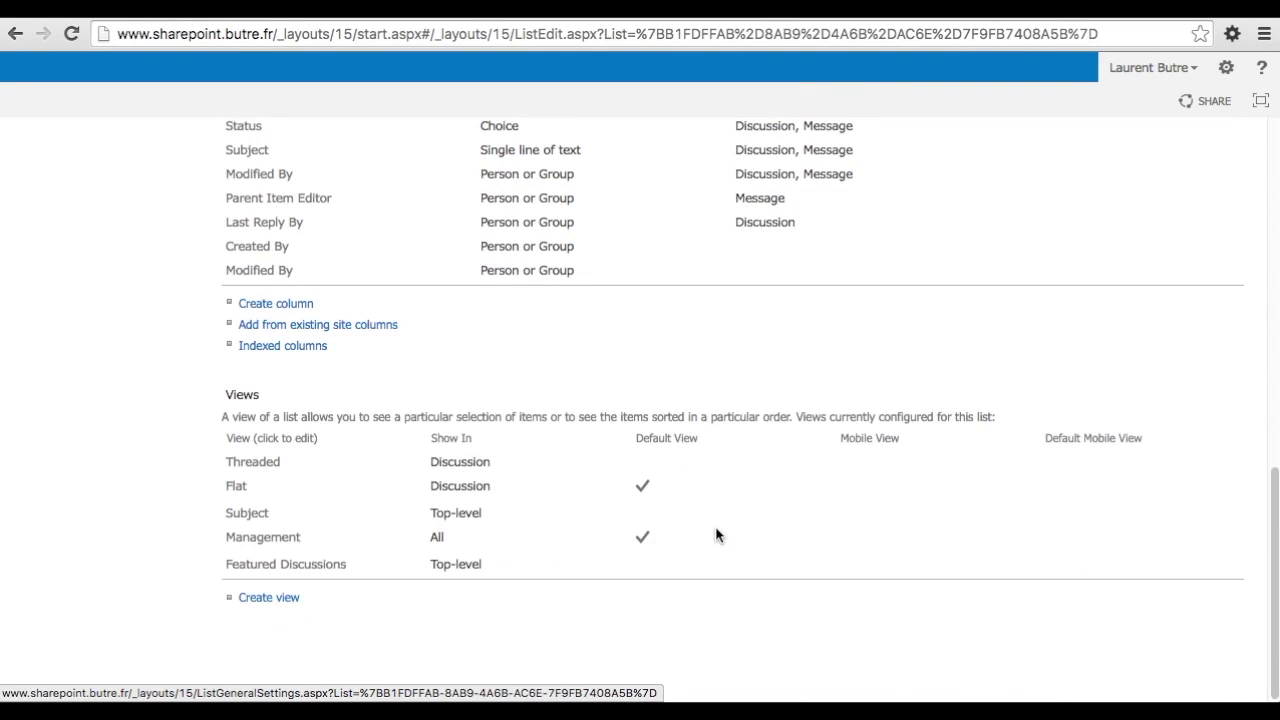
left_click(284, 540)
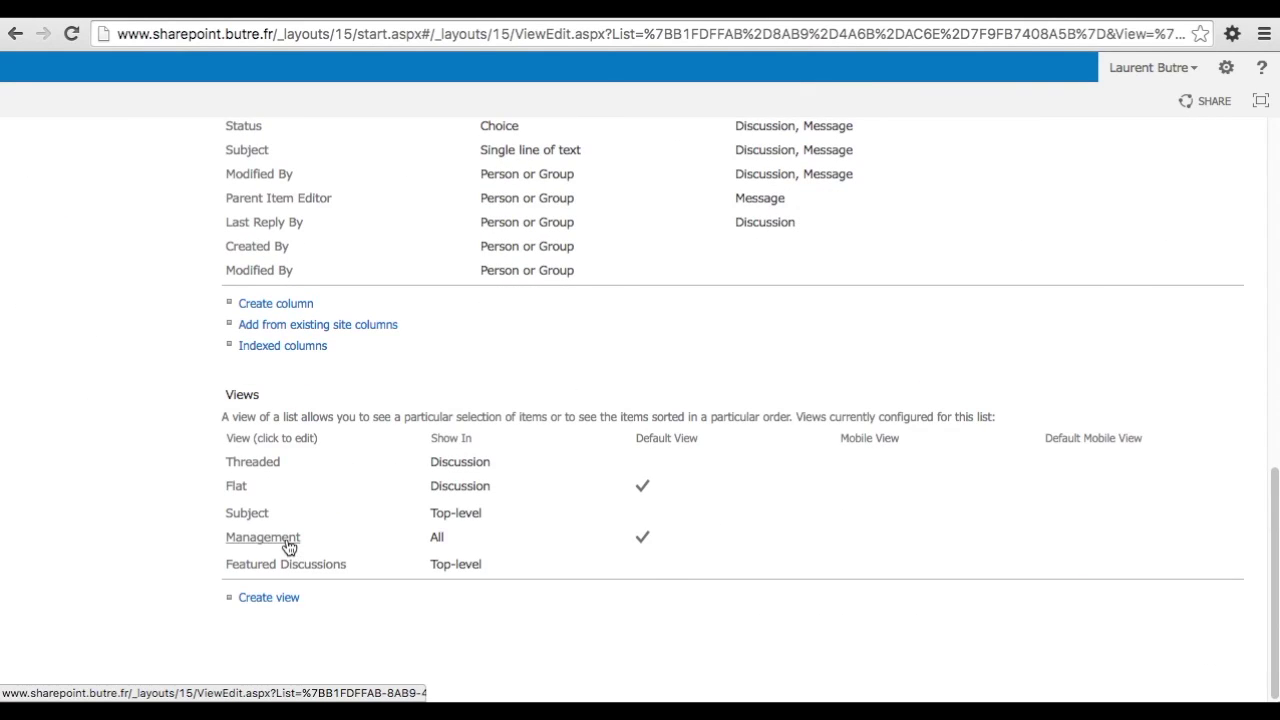
scroll(691, 540, "down", 3)
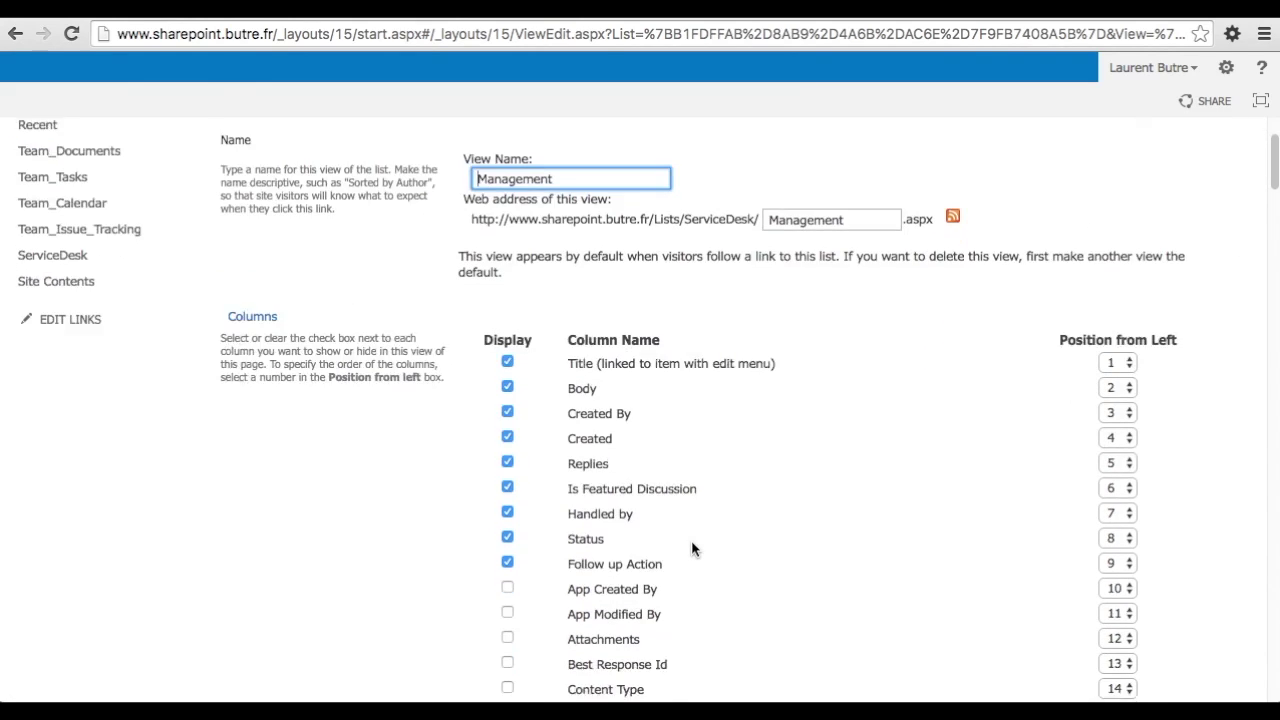
scroll(691, 540, "down", 1)
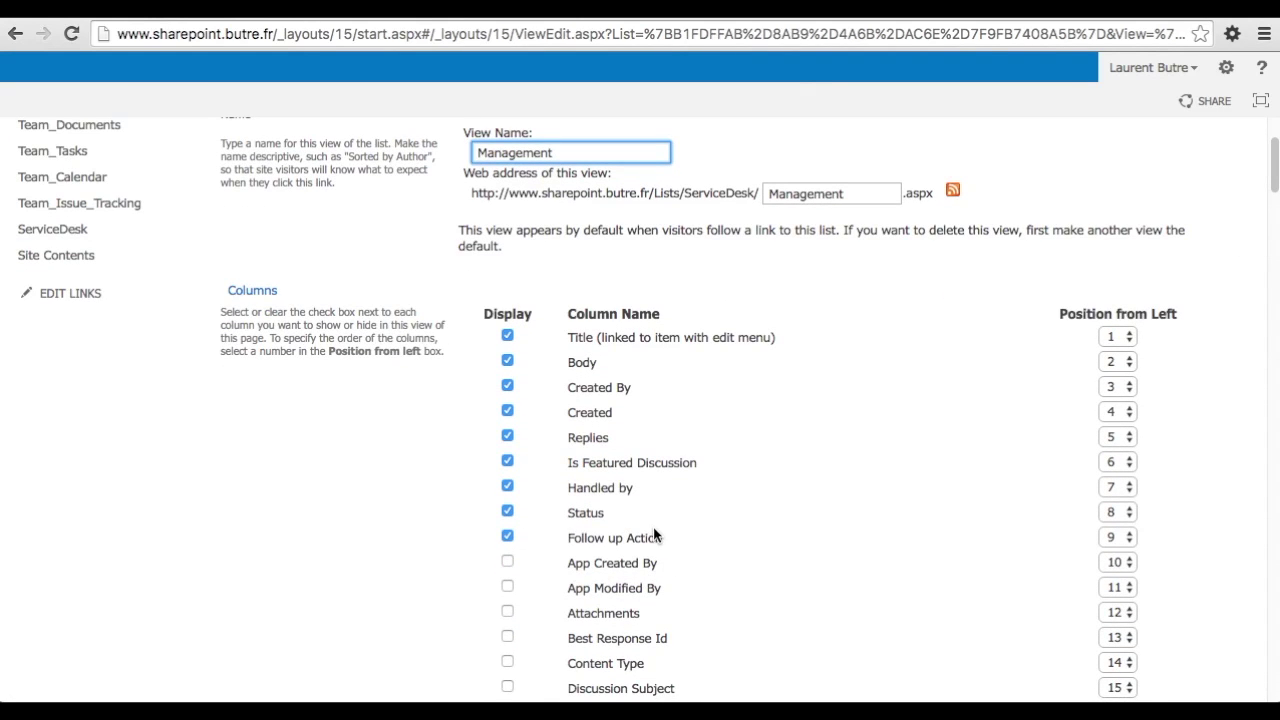
scroll(773, 475, "up", 3)
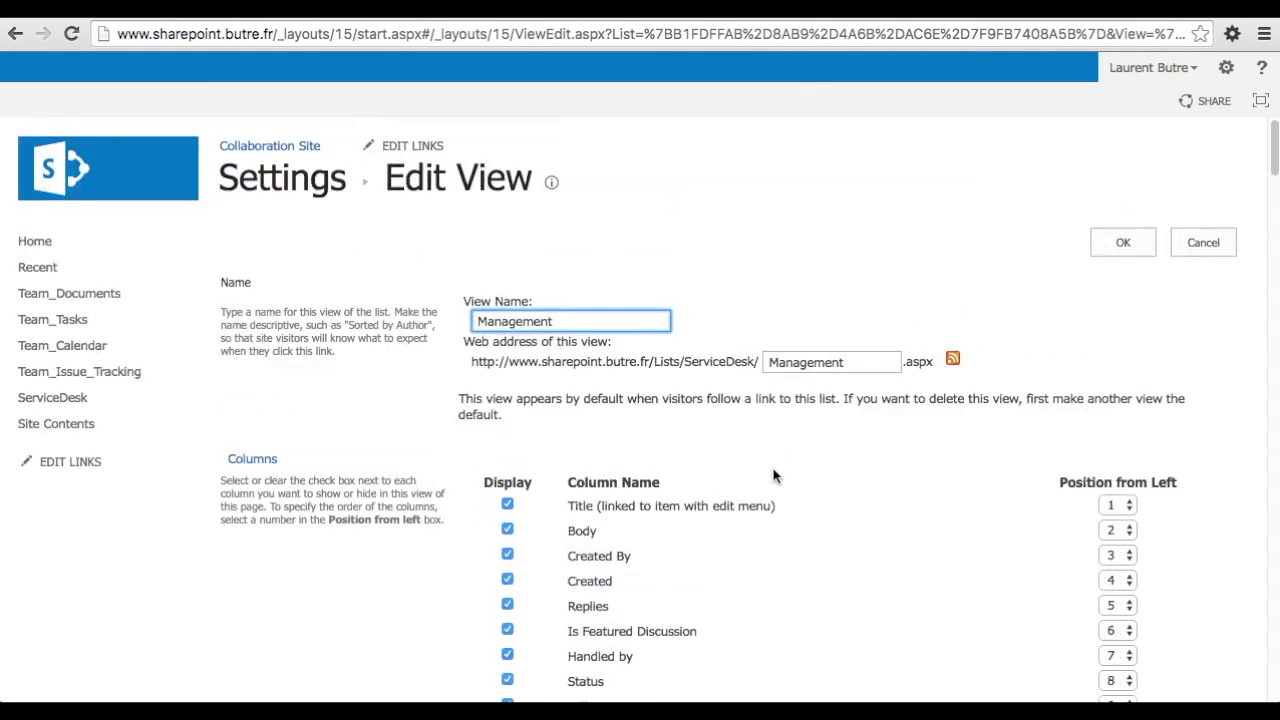
left_click(1194, 246)
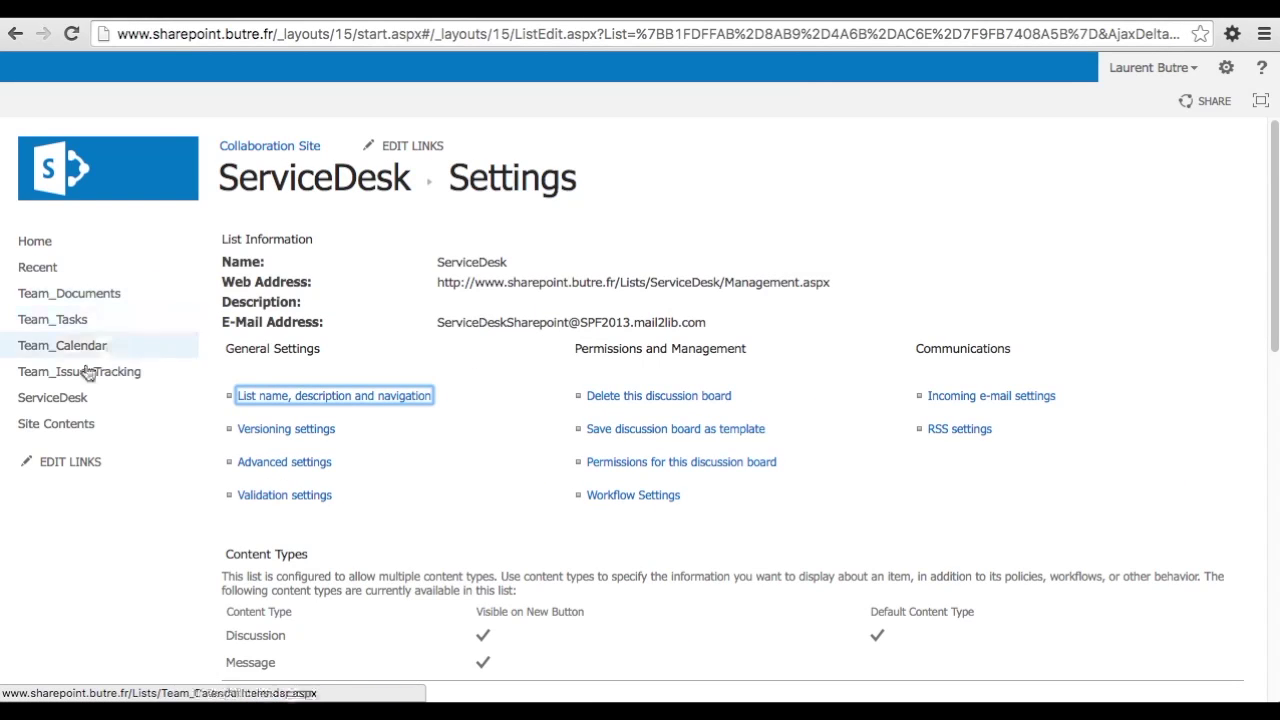
Open the product #35 inquiry in ServiceDesk for editing
left_click(58, 398)
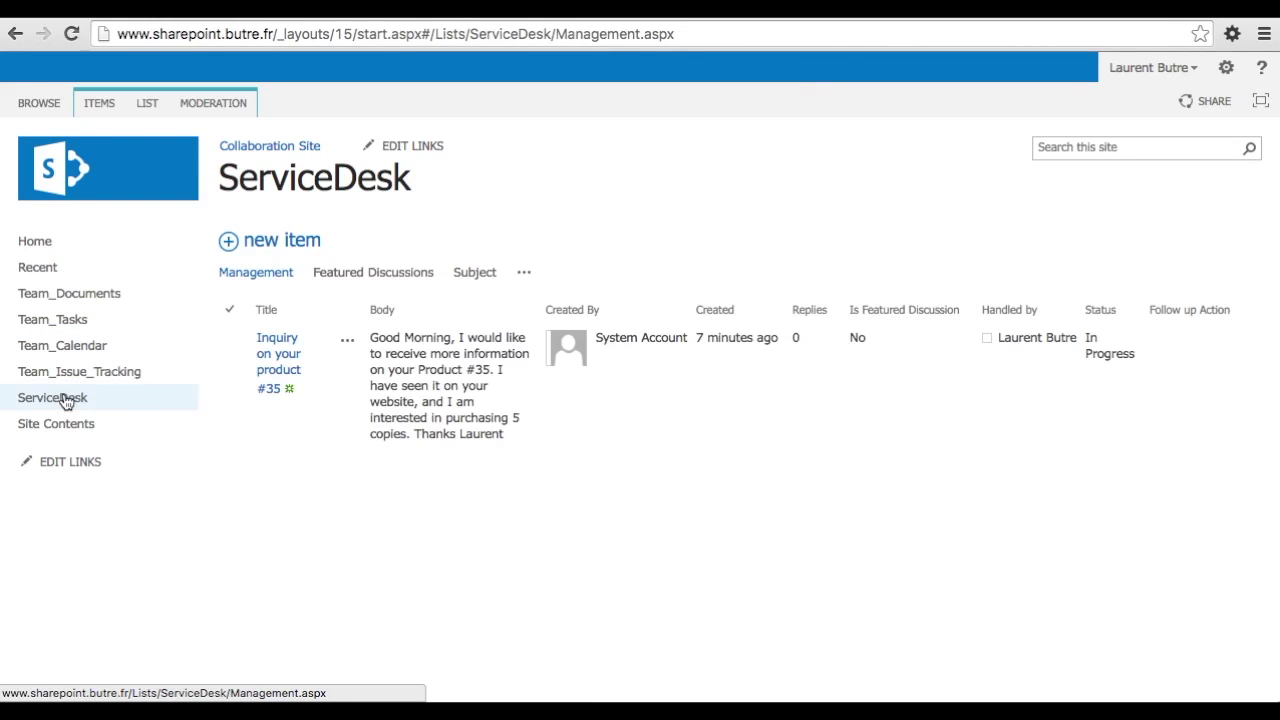
left_click(351, 351)
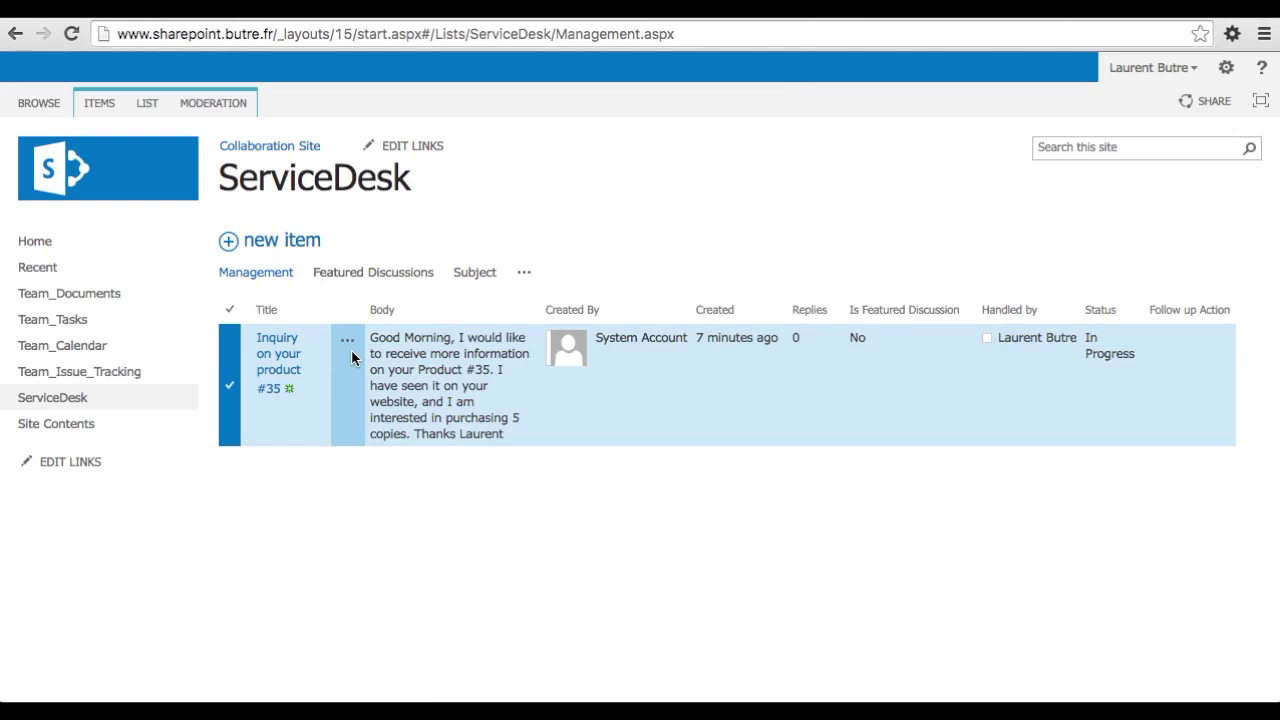
left_click(348, 344)
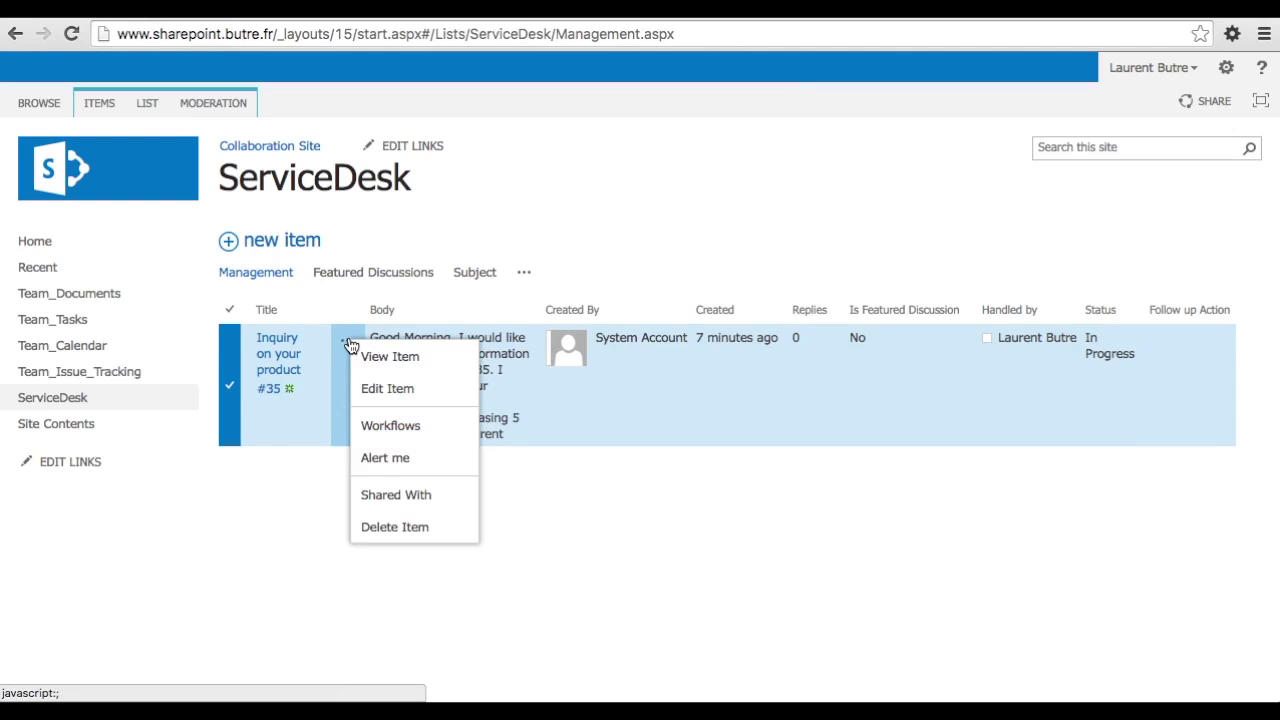
left_click(371, 389)
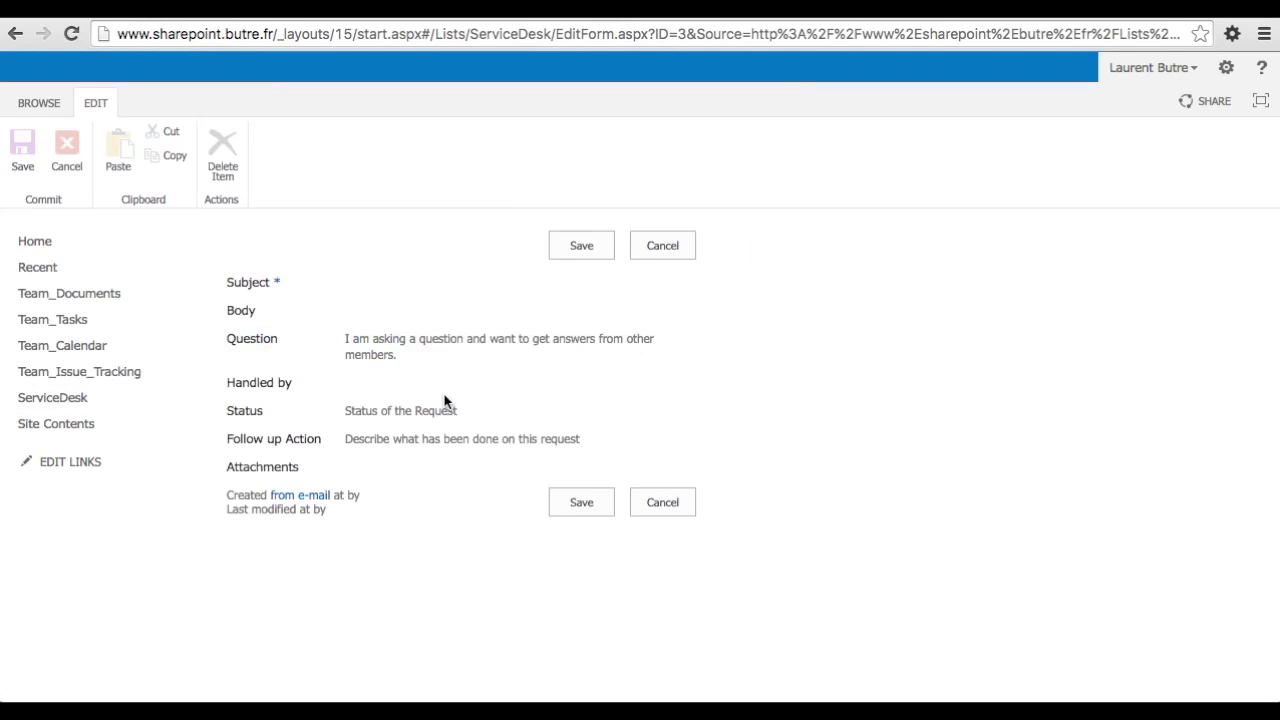
Write a Follow up Action note that the catalog and pricing were provided, and save
scroll(440, 526, "down", 3)
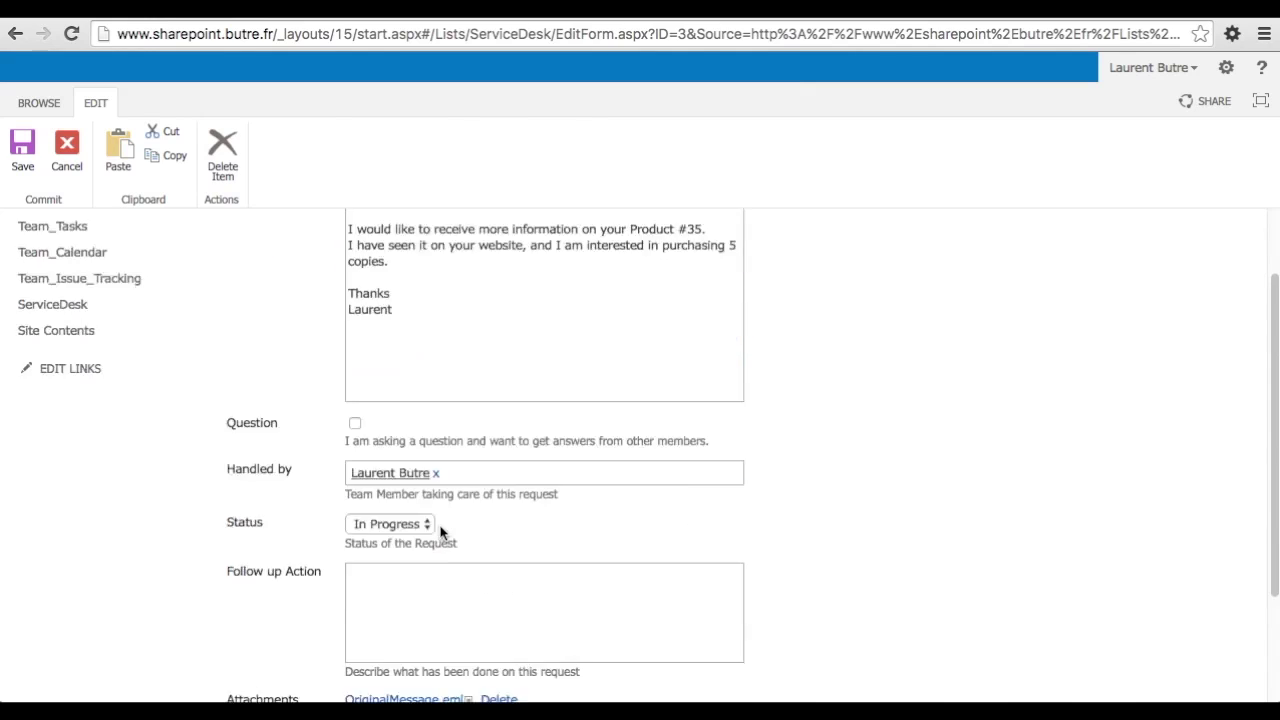
left_click(440, 526)
type("I ha")
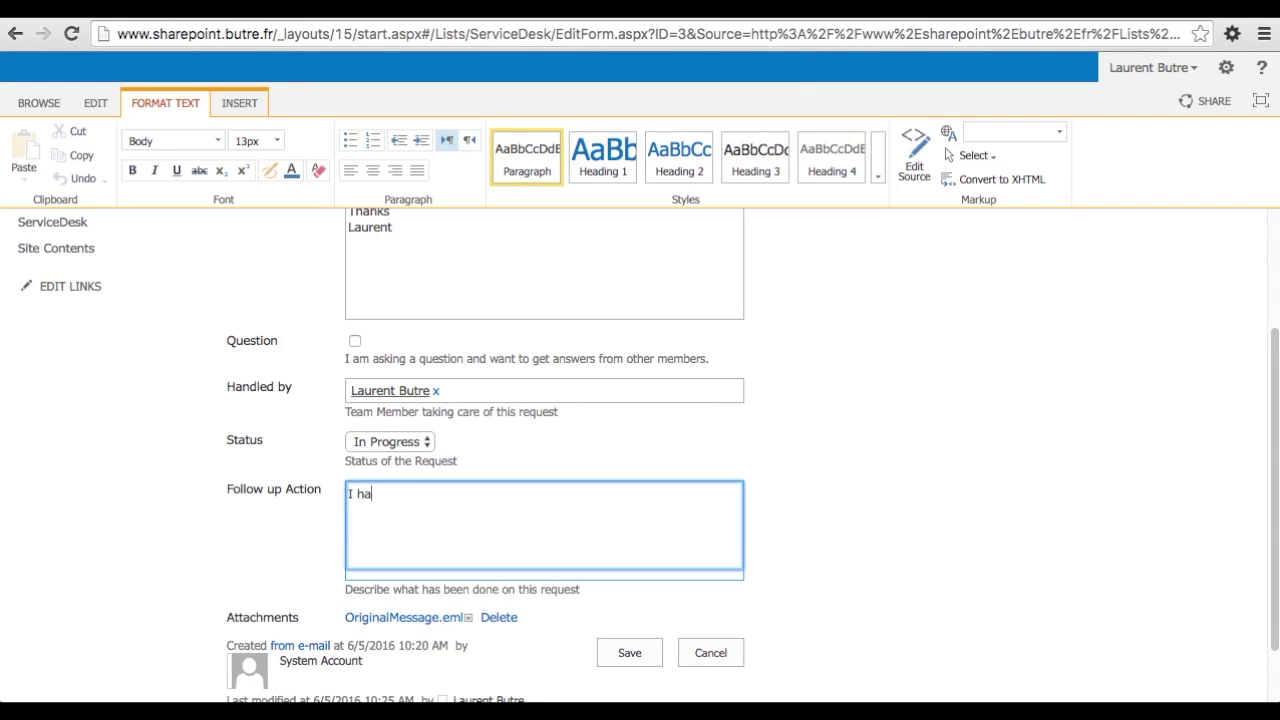
type("ve provided the cat")
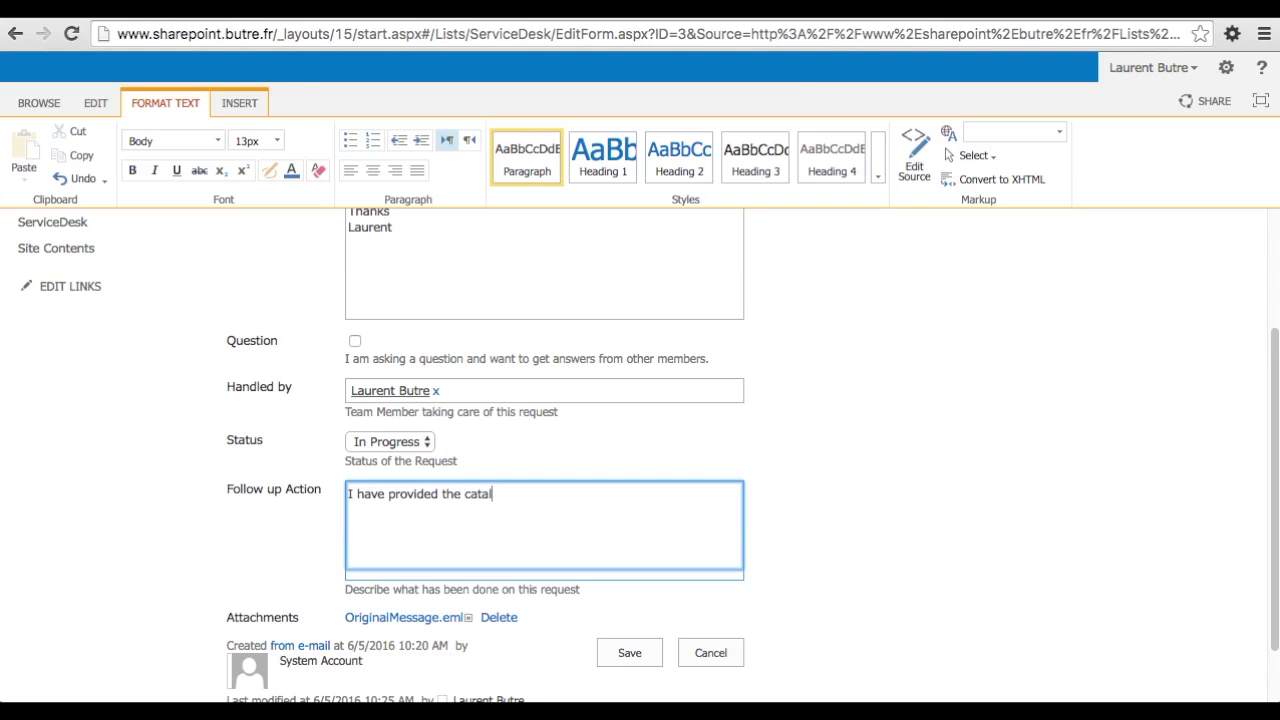
type("alog and pricing for")
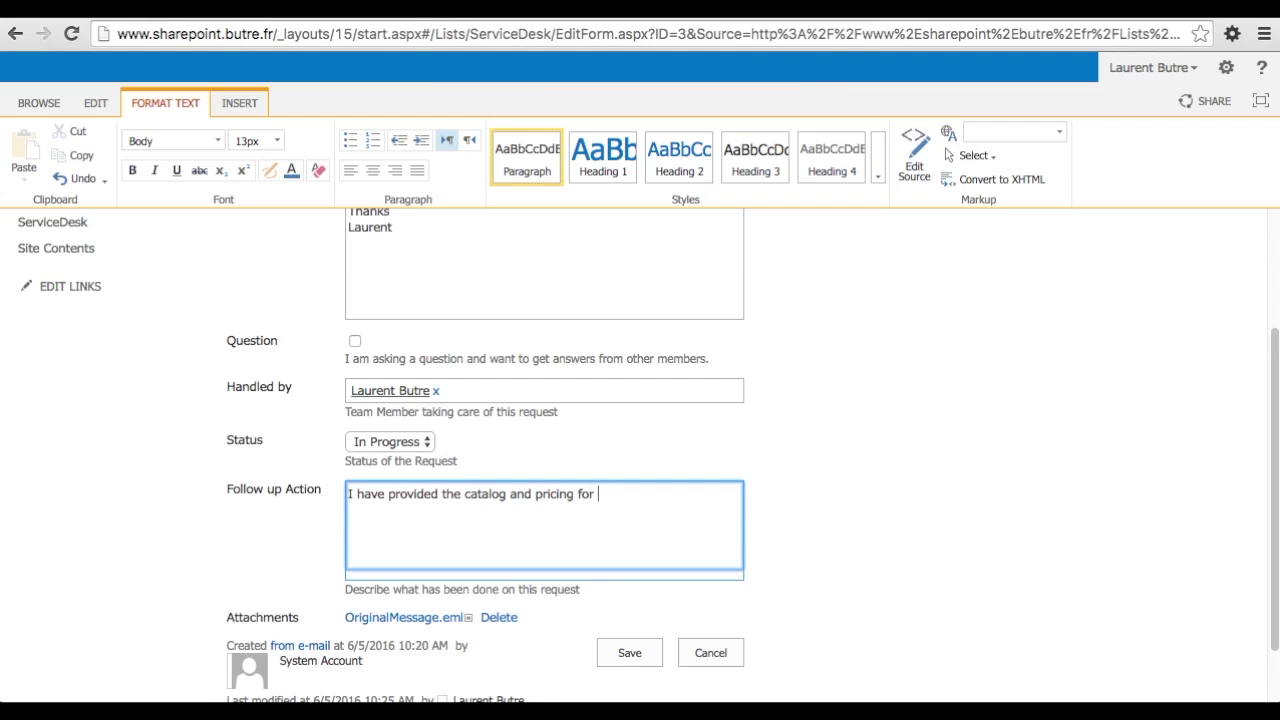
type(" what he was looking for.")
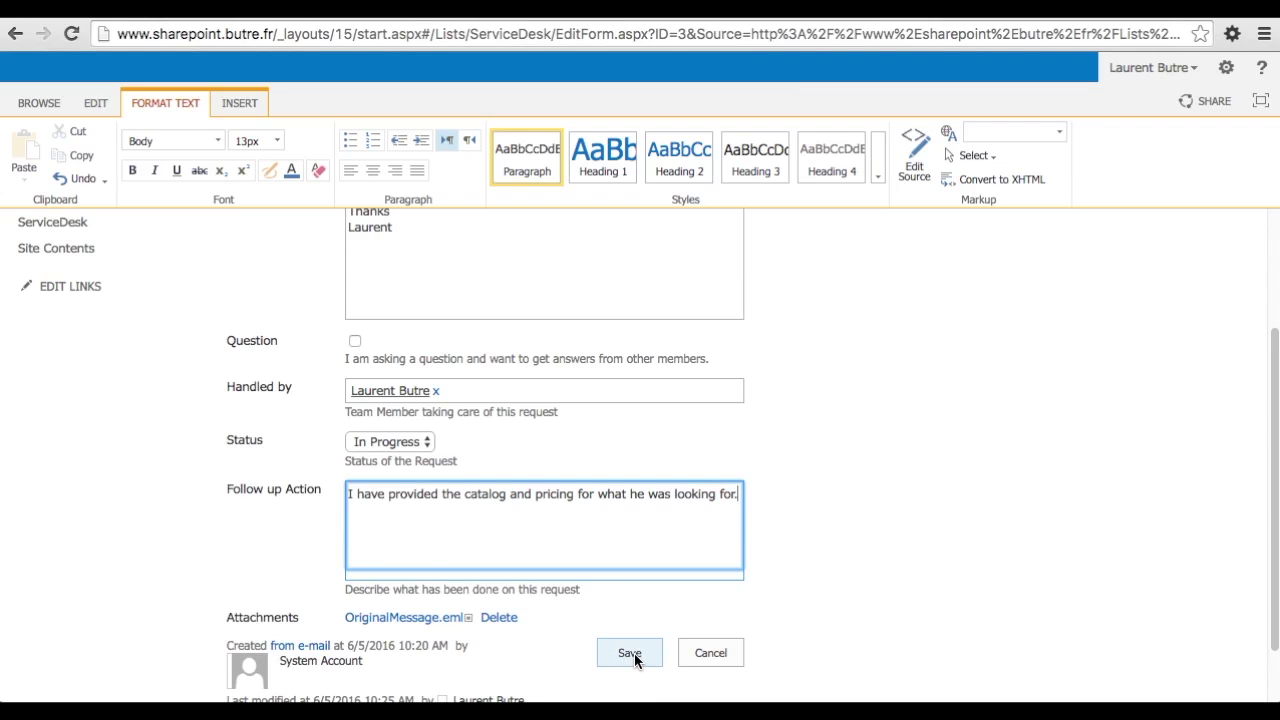
left_click(634, 653)
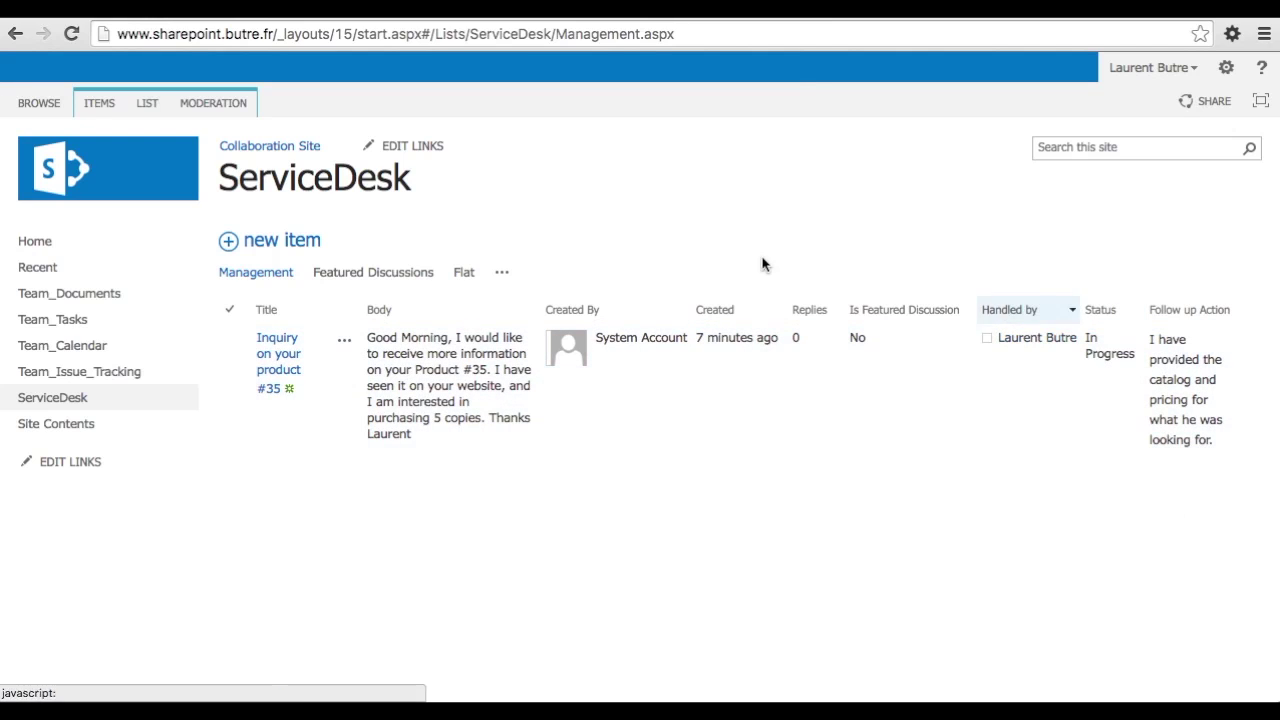
Set 'Create a version each time you edit' to Yes in versioning settings, then reopen ServiceDesk
left_click(145, 106)
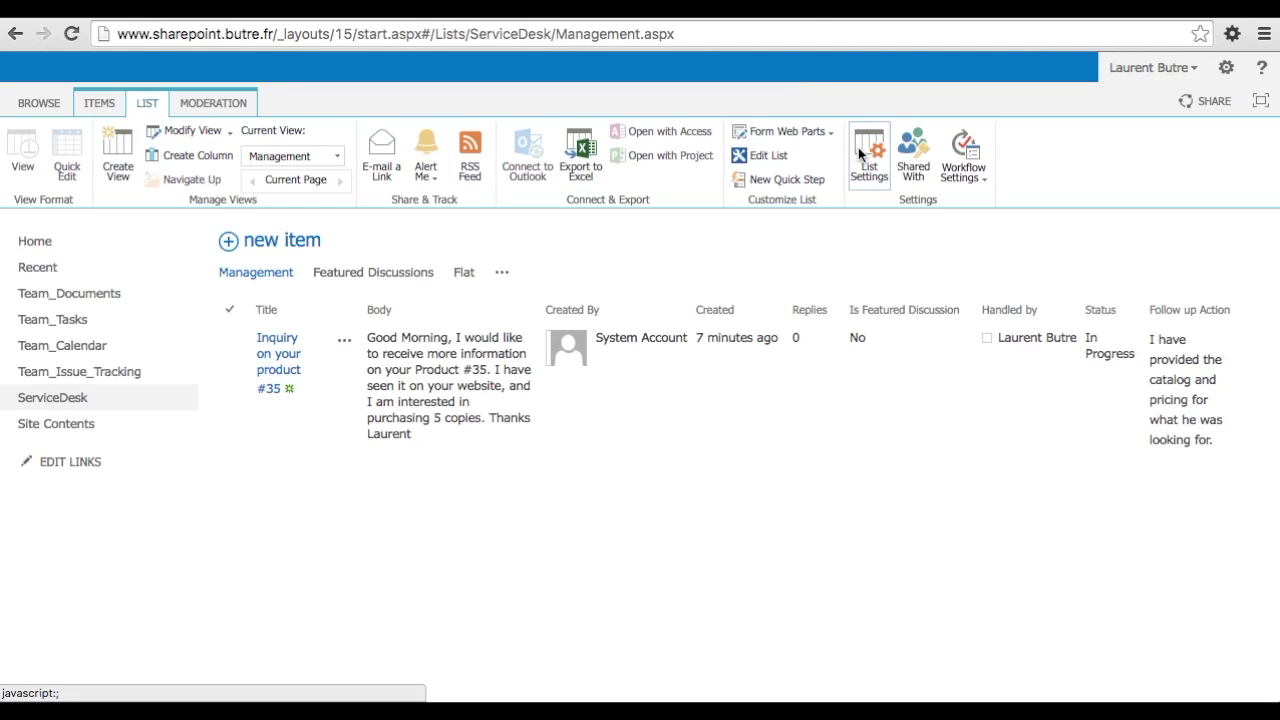
left_click(862, 152)
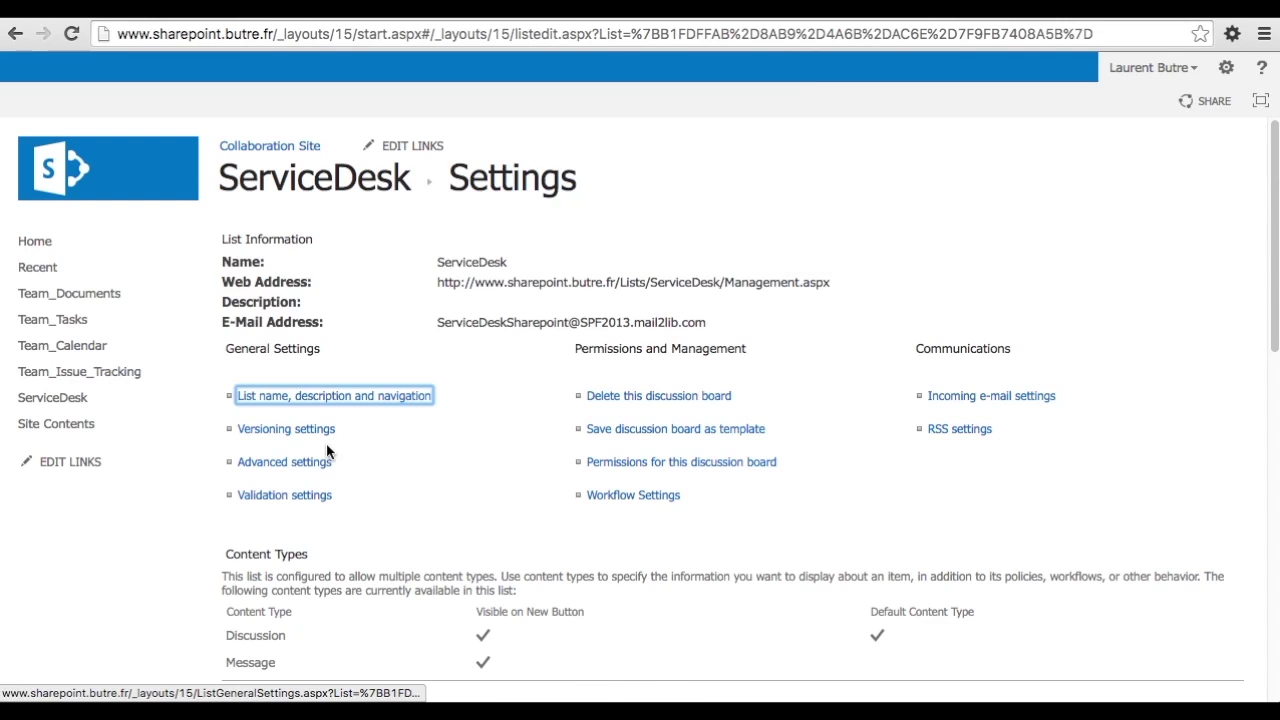
left_click(305, 436)
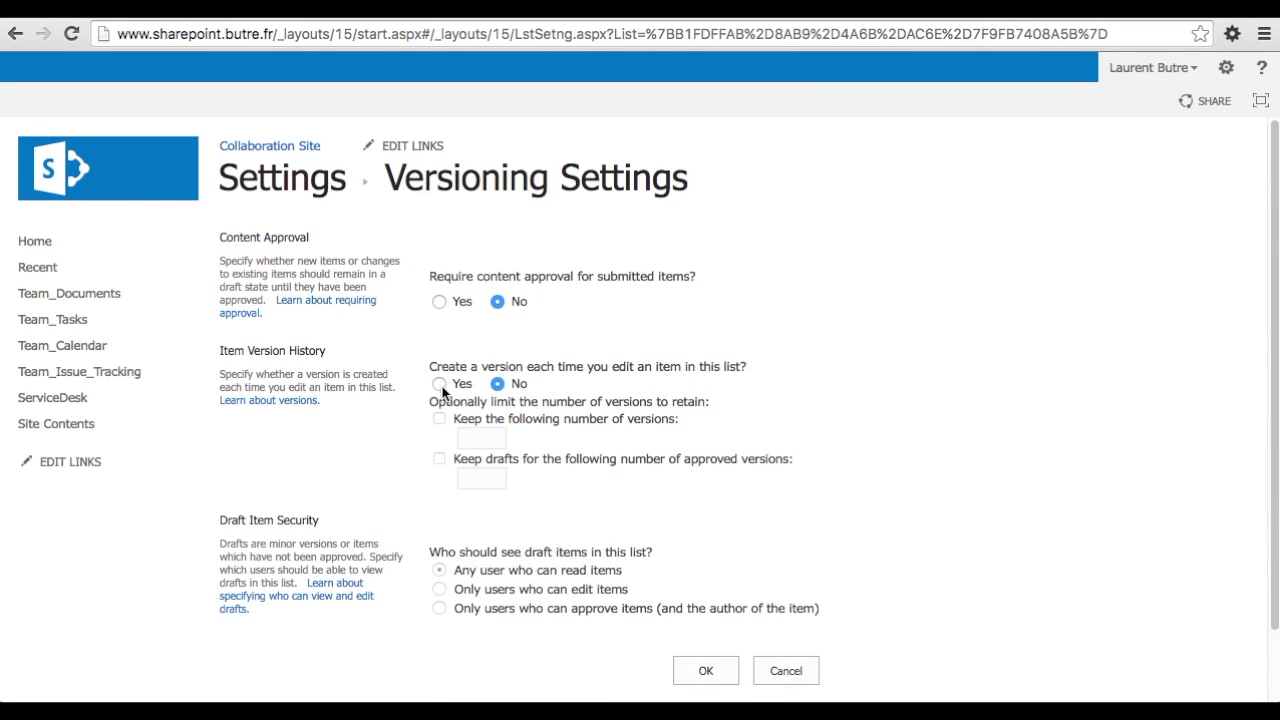
left_click(441, 385)
left_click(703, 673)
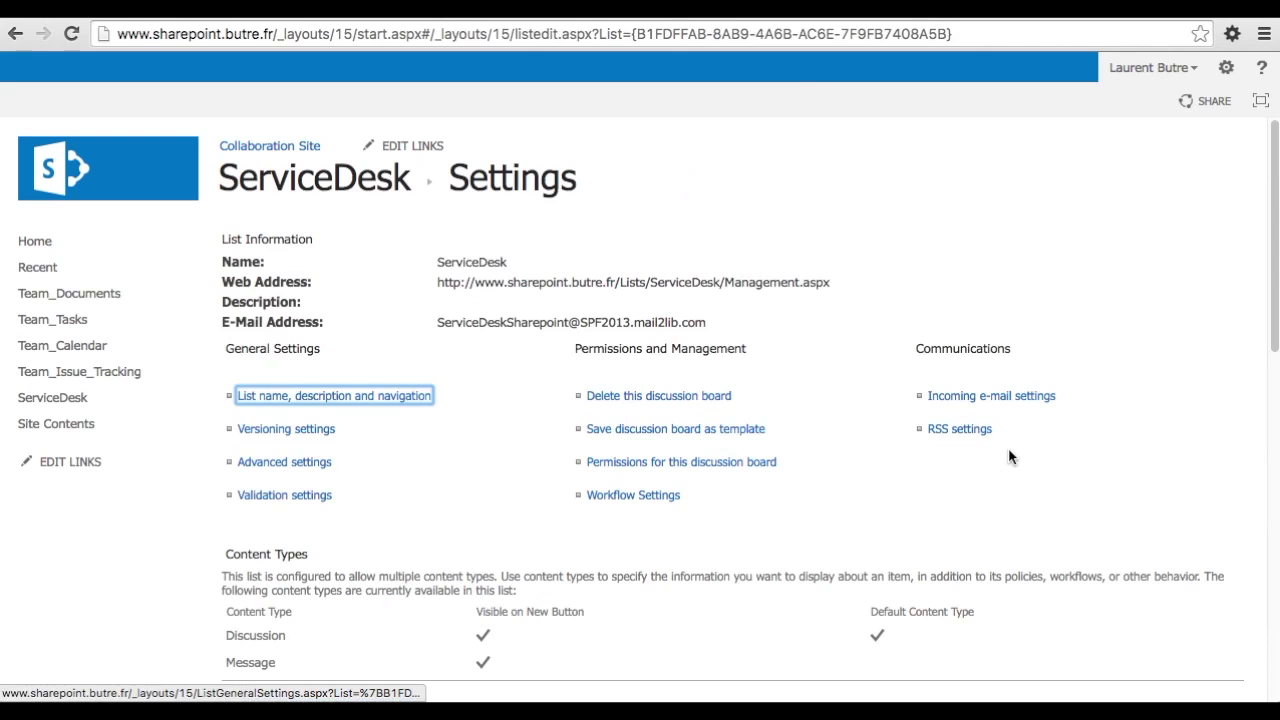
left_click(58, 400)
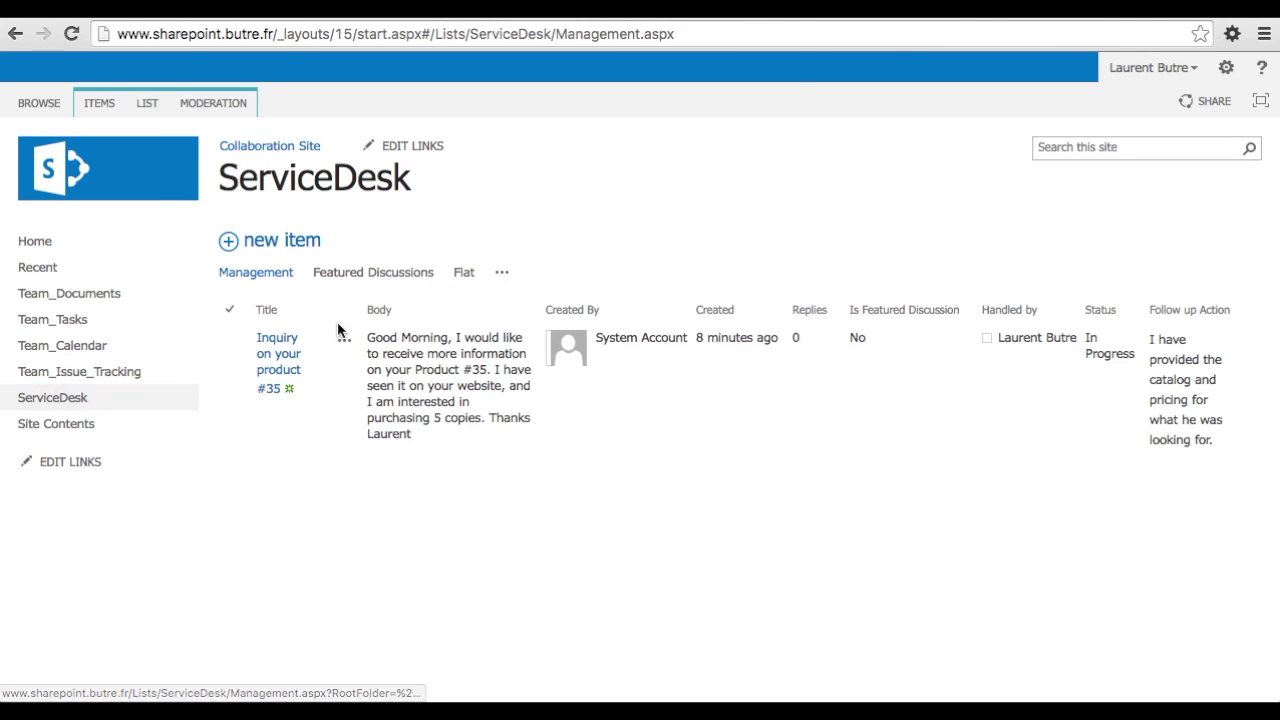
left_click(343, 342)
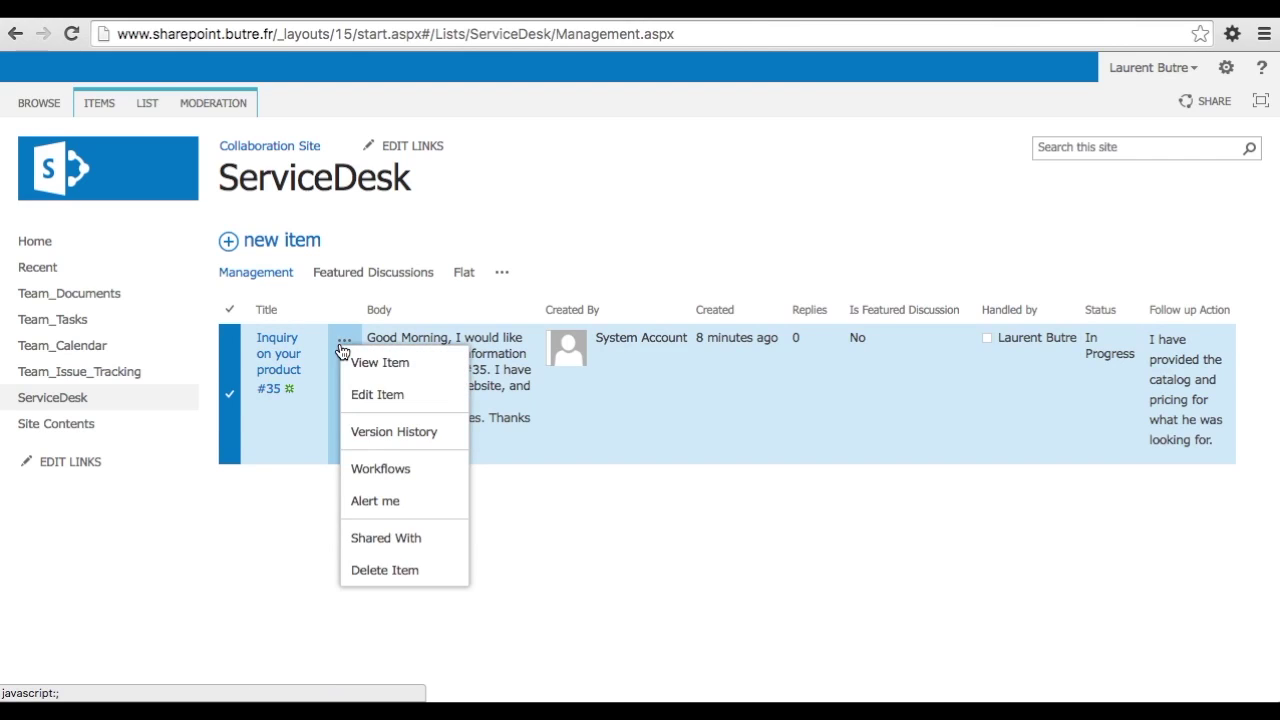
left_click(388, 438)
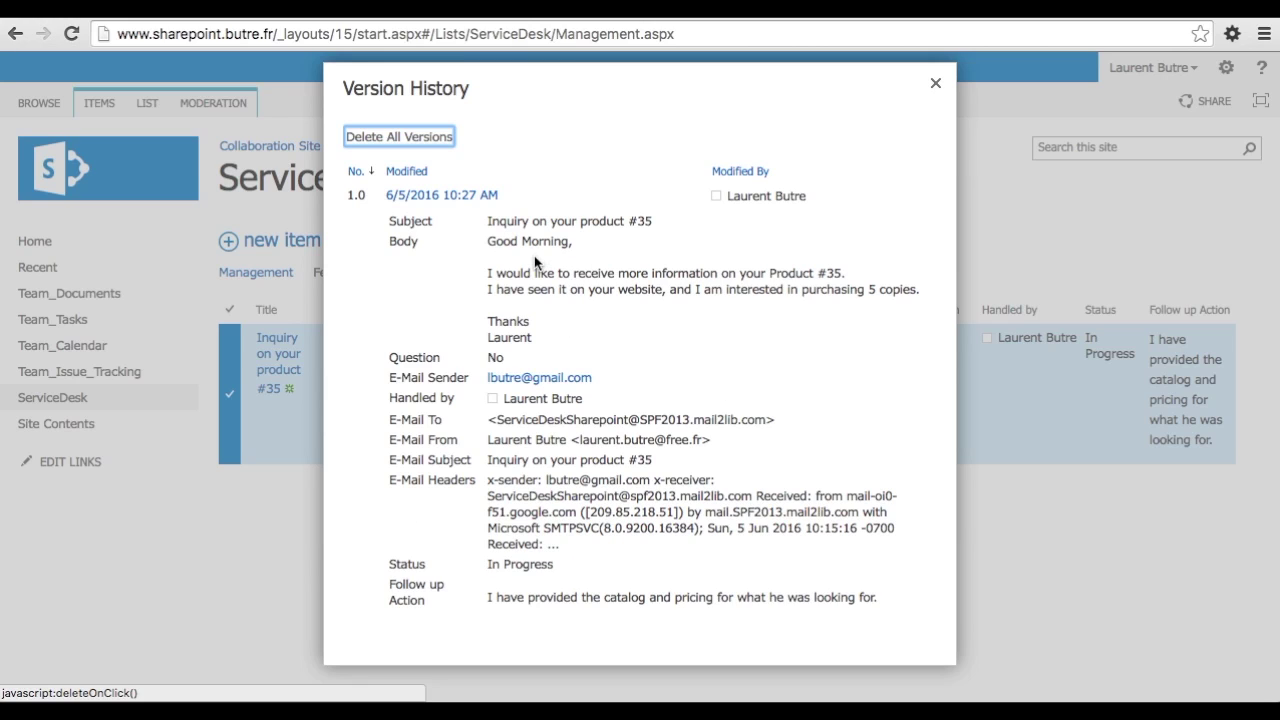
left_click(936, 88)
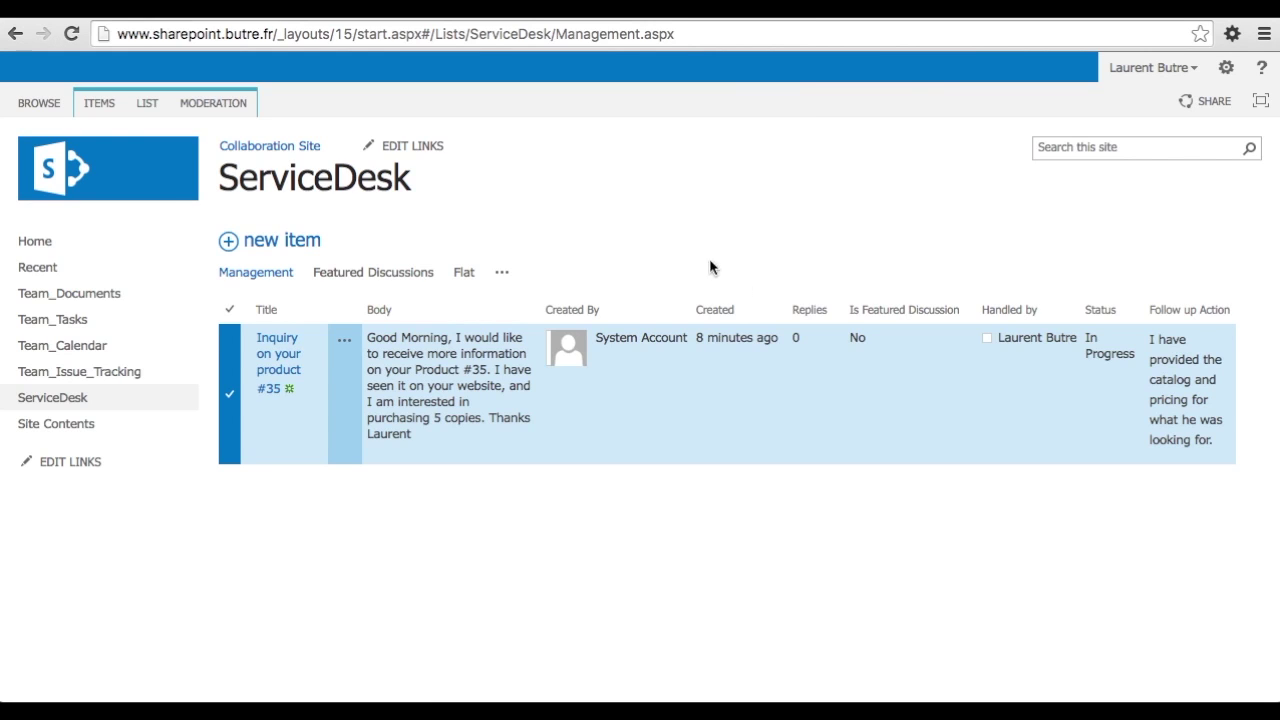
Go to the Collaboration Site home page from Home in the left navigation
left_click(33, 243)
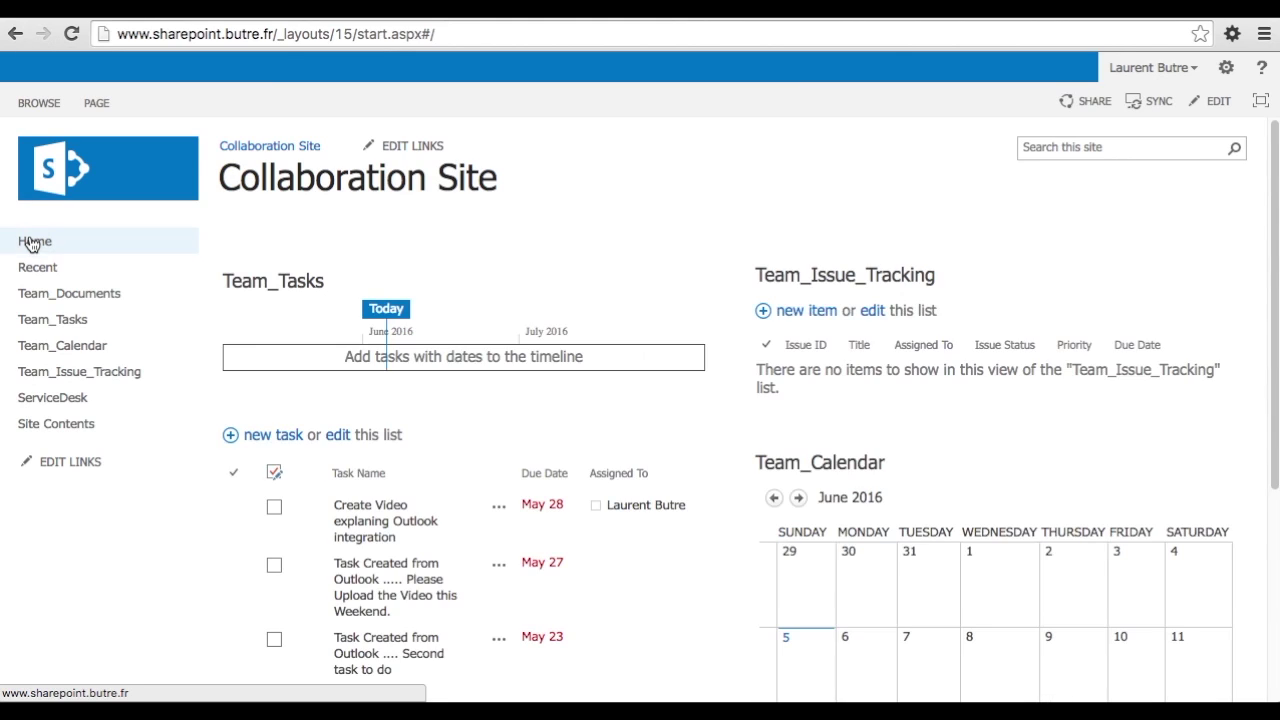